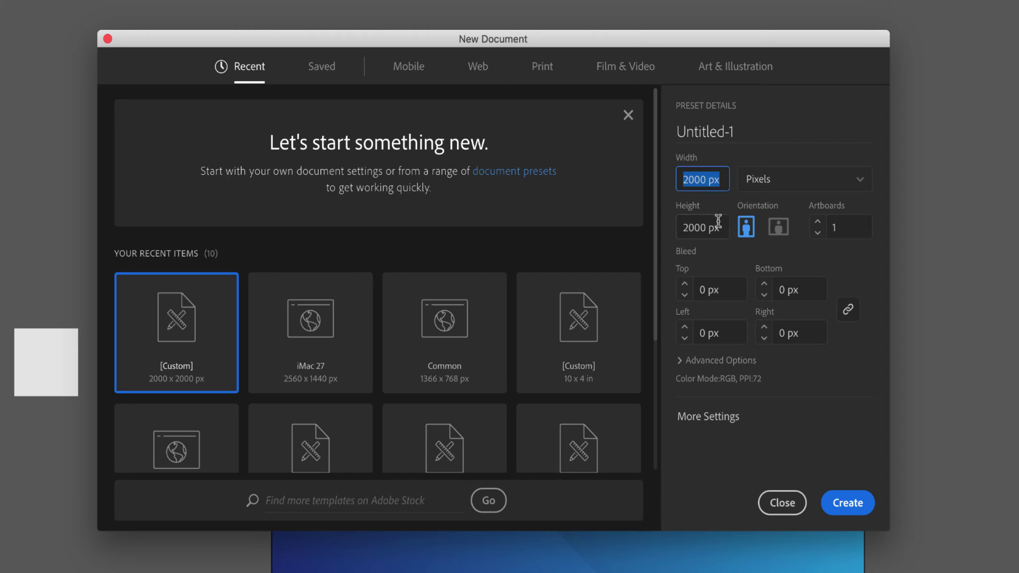
Step: Create a new 2000 × 2000 px document named "w logo"
{"action": "left_click", "coordinate": [718, 224]}
{"action": "left_click", "coordinate": [732, 135]}
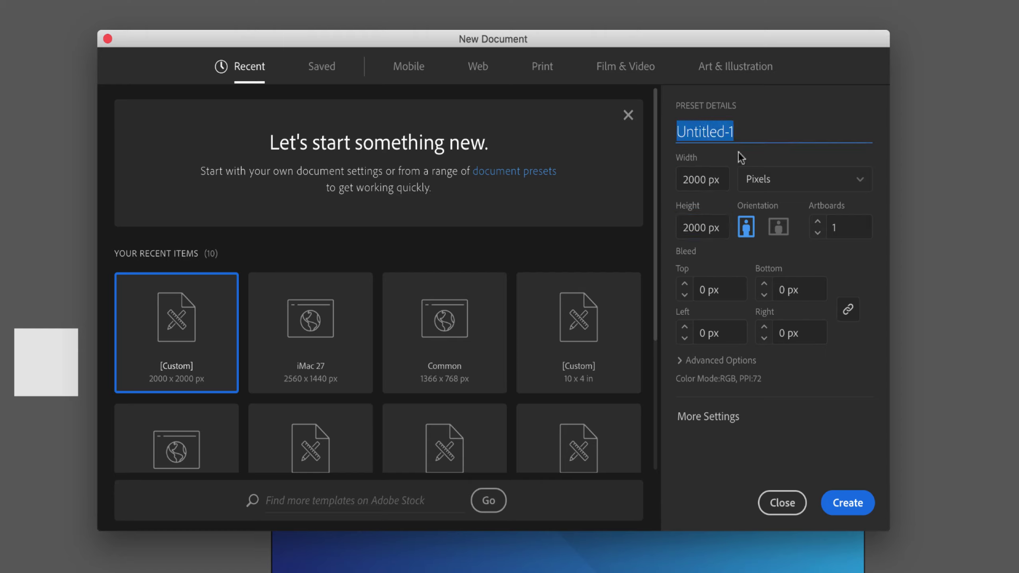
{"action": "type", "text": "W "}
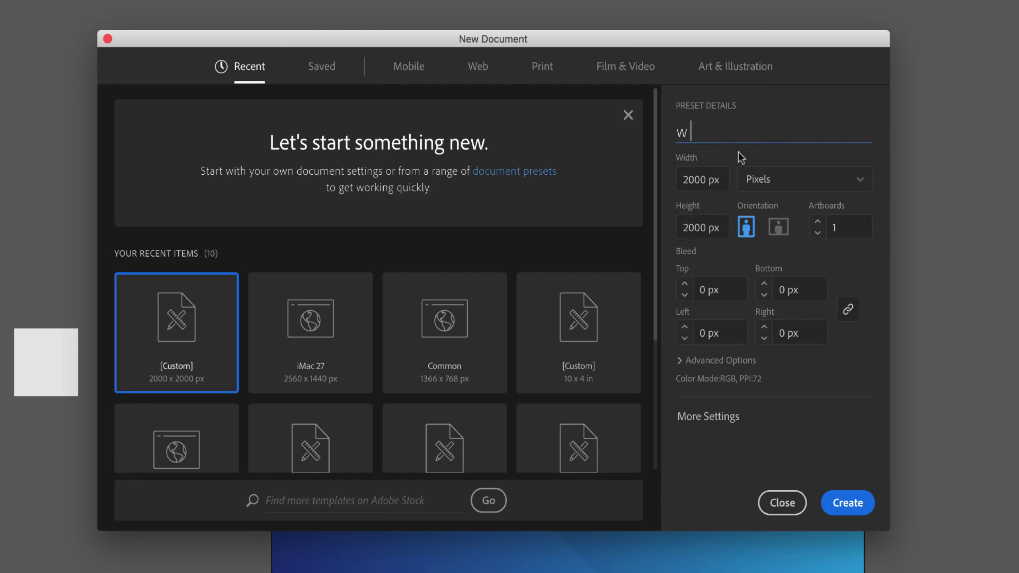
{"action": "type", "text": "logo"}
{"action": "left_click", "coordinate": [857, 504]}
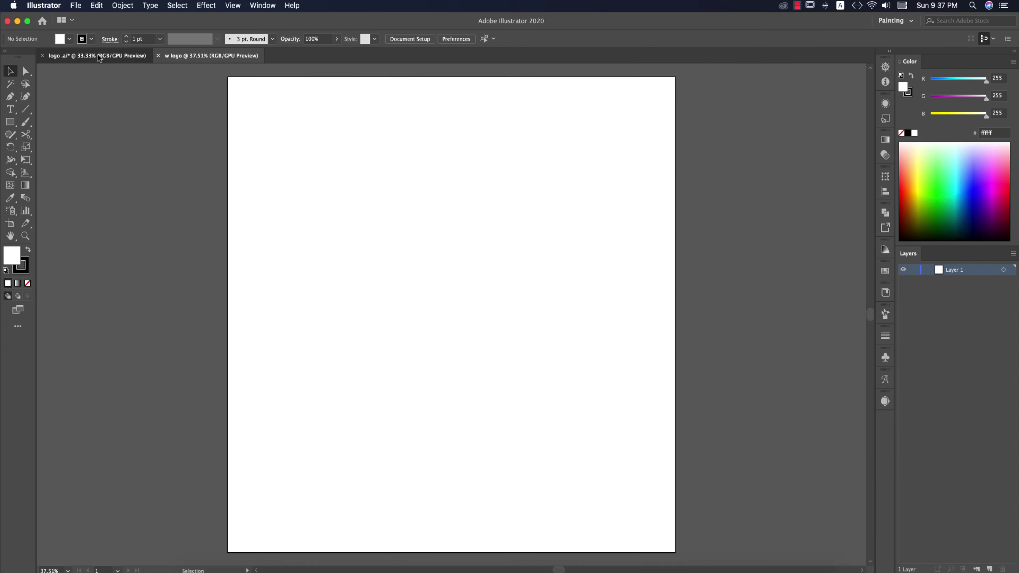
Step: View the finished reference artwork in the logo.ai document and return to the blank w logo document
{"action": "left_click", "coordinate": [99, 56]}
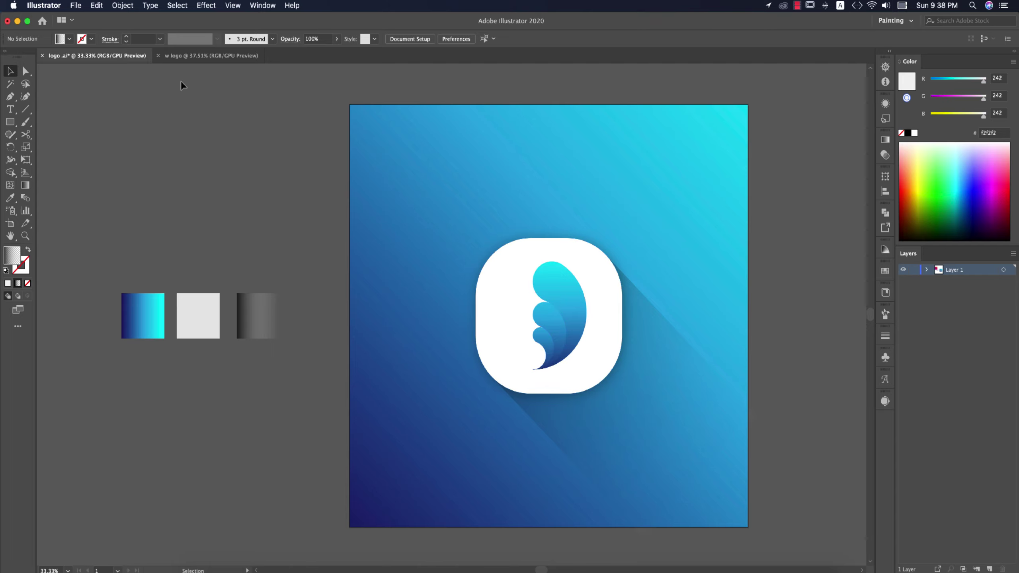
{"action": "left_click", "coordinate": [196, 57]}
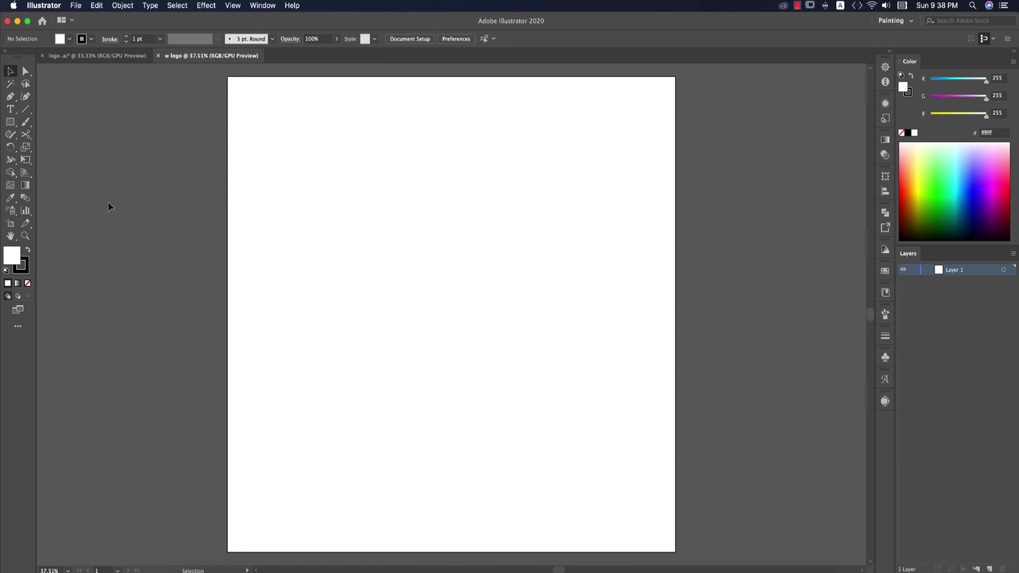
Step: Draw a circle about 764 px in diameter around the upper middle of the artboard and set its fill to none
{"action": "left_click", "coordinate": [10, 122]}
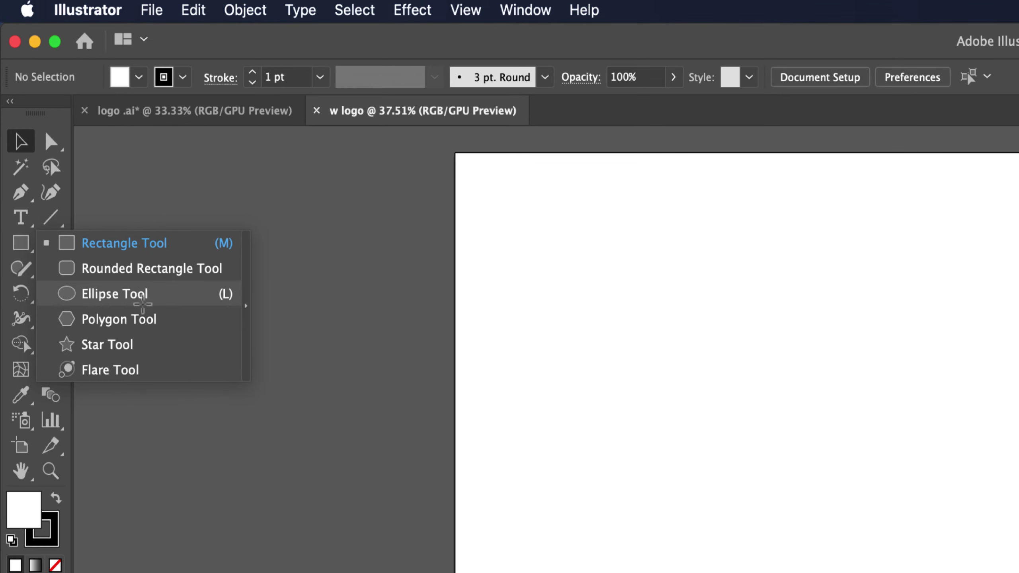
{"action": "left_click", "coordinate": [136, 295]}
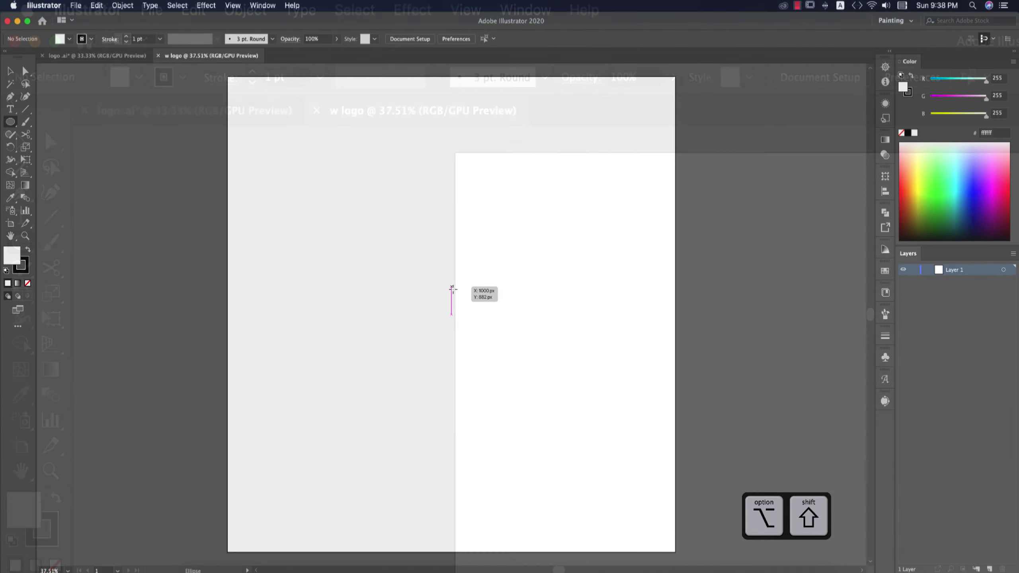
{"action": "left_click_drag", "start_coordinate": [451, 287], "coordinate": [501, 378]}
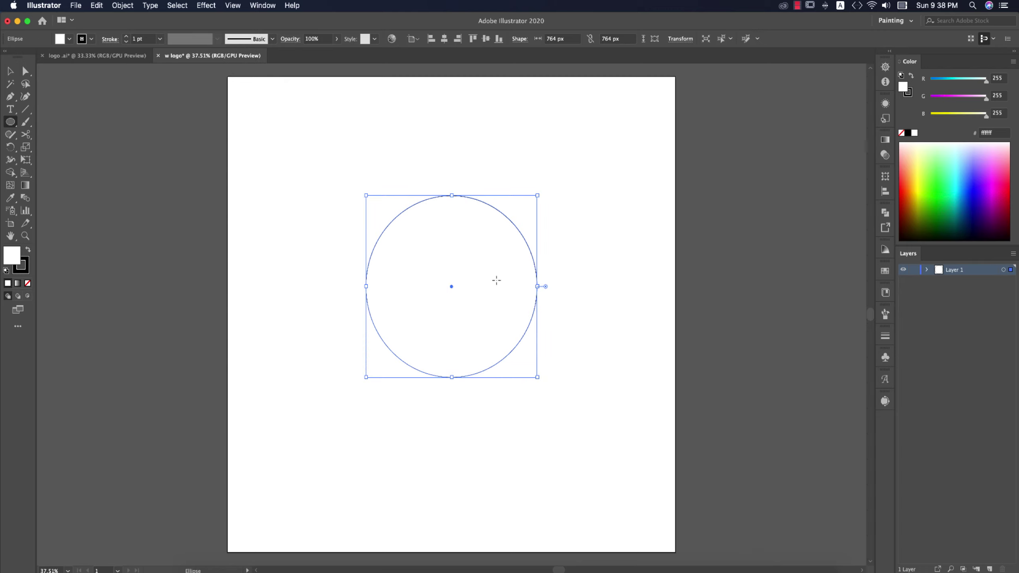
{"action": "left_click", "coordinate": [68, 38]}
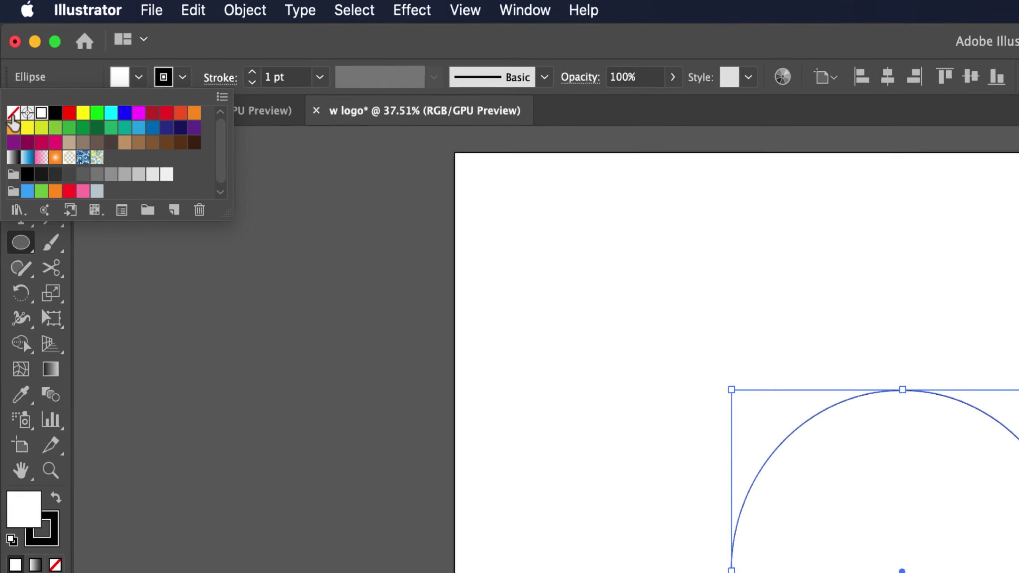
{"action": "left_click", "coordinate": [12, 113]}
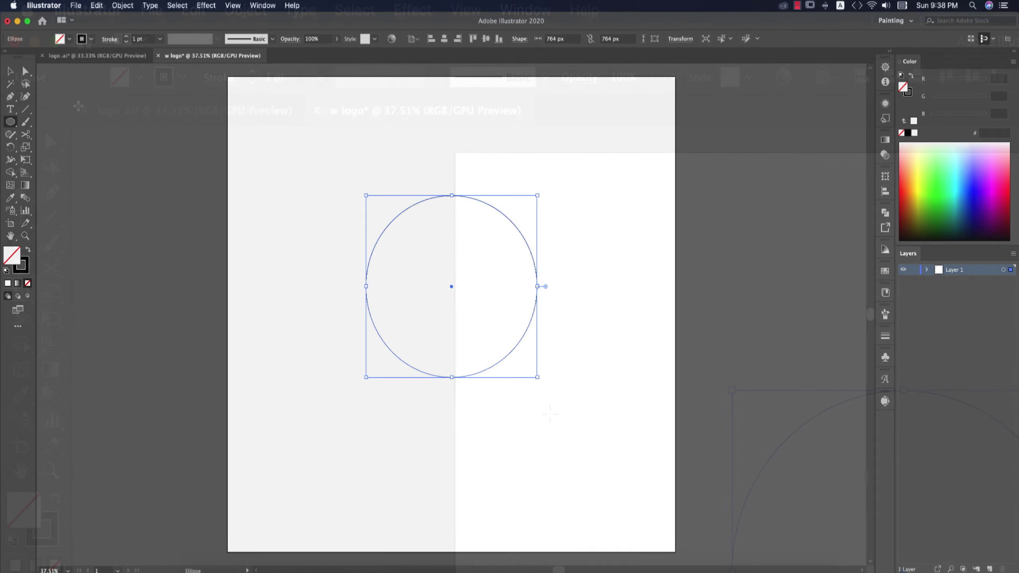
Step: Center the circle vertically on the artboard using Align to Artboard, and deselect it
{"action": "key", "text": "v"}
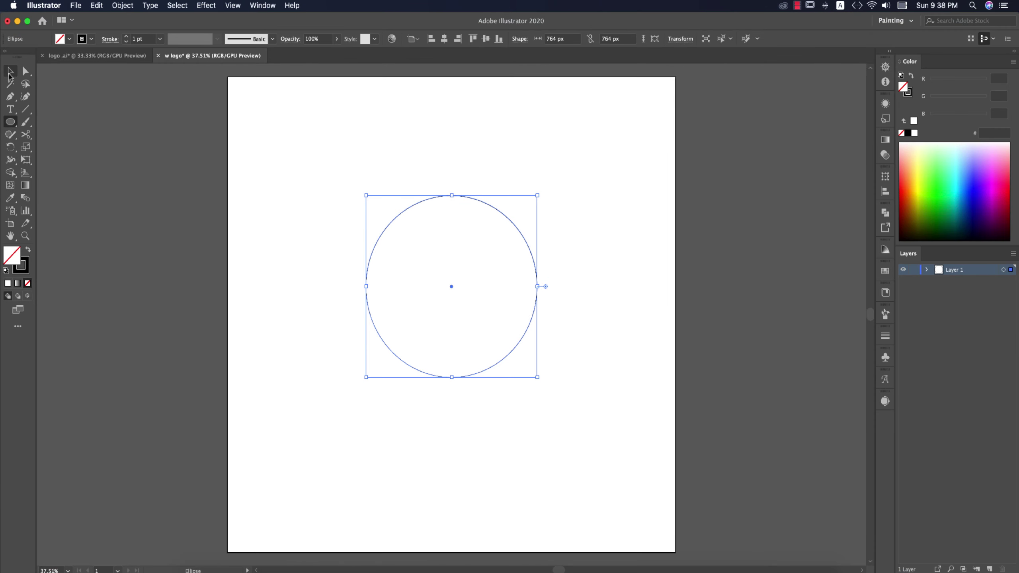
{"action": "left_click_drag", "start_coordinate": [594, 219], "coordinate": [479, 376]}
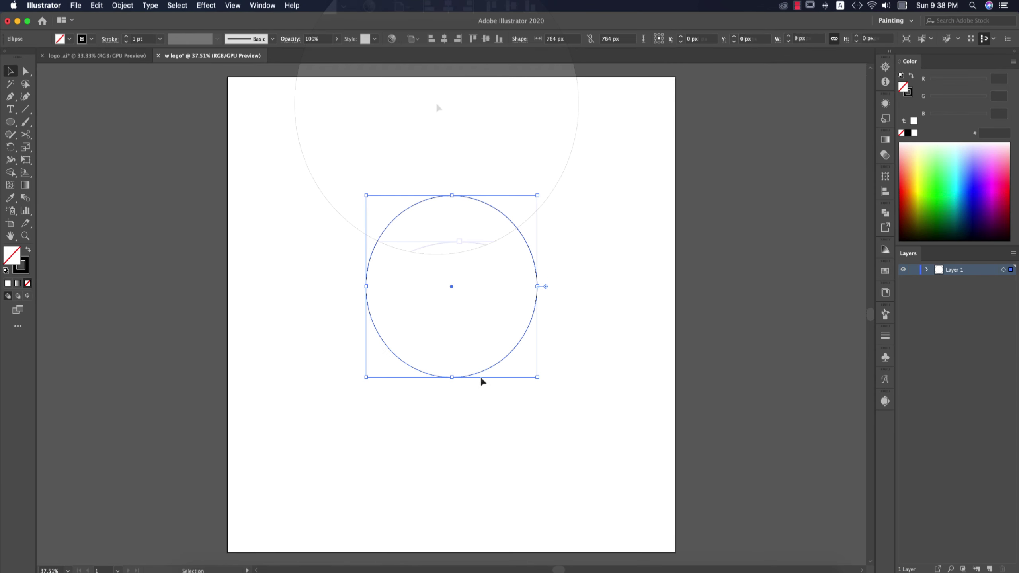
{"action": "left_click", "coordinate": [415, 42]}
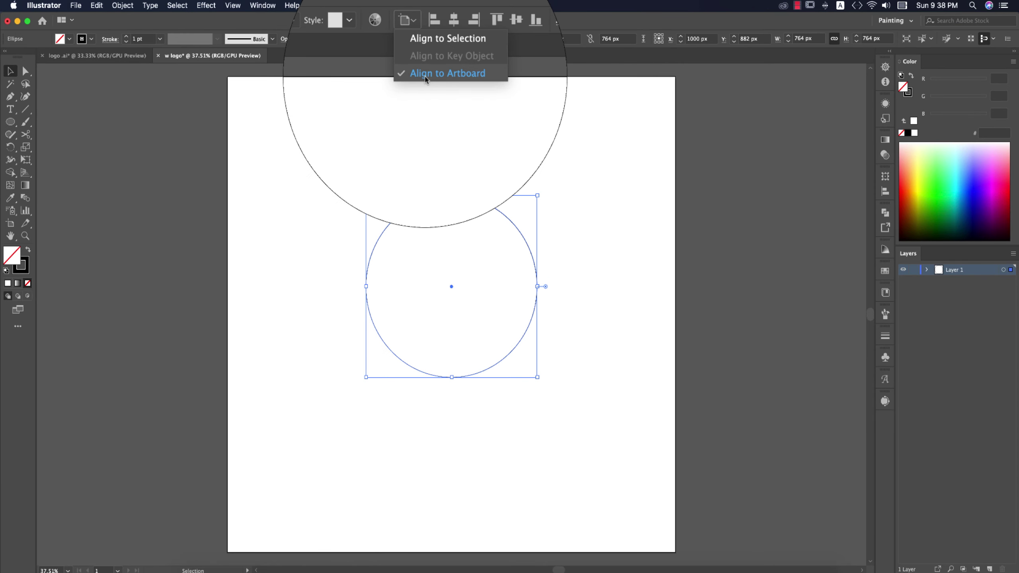
{"action": "left_click", "coordinate": [425, 78]}
{"action": "left_click", "coordinate": [486, 39]}
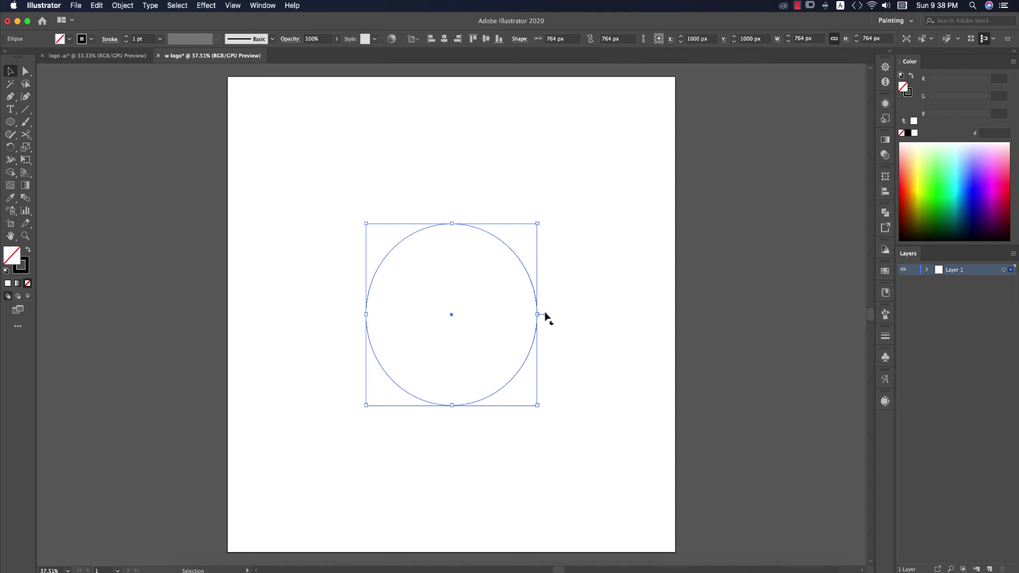
{"action": "left_click", "coordinate": [555, 286]}
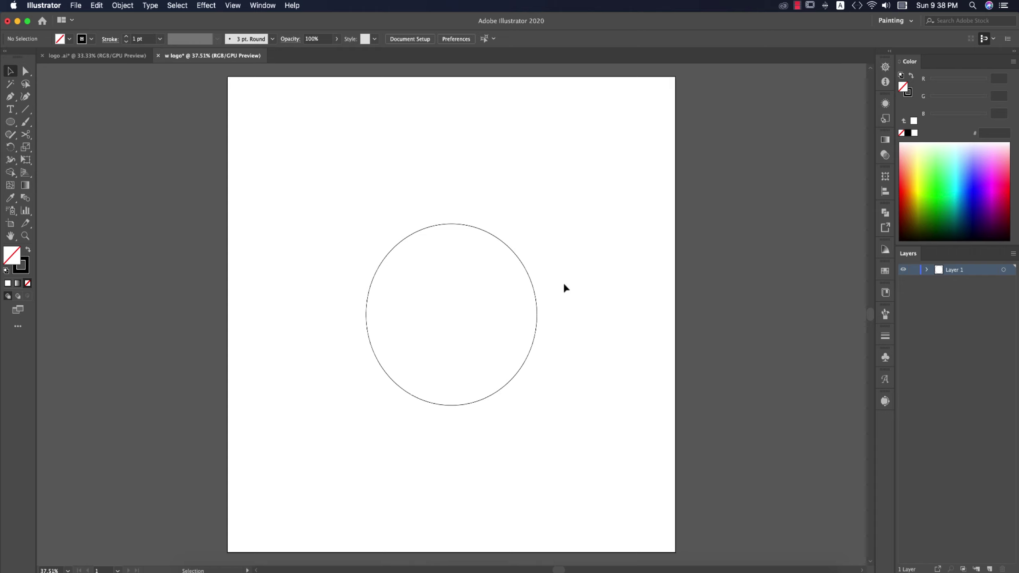
Step: Duplicate the circle in place and scale the copy proportionally by dividing its width by 1.6
{"action": "left_click_drag", "start_coordinate": [562, 281], "coordinate": [485, 332]}
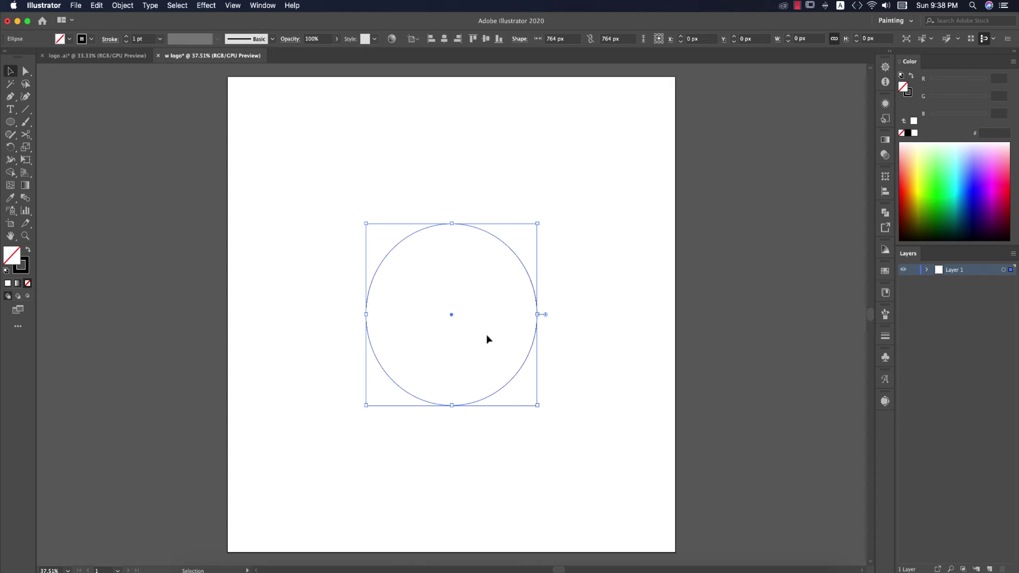
{"action": "left_click", "coordinate": [589, 261]}
{"action": "left_click", "coordinate": [537, 296]}
{"action": "key", "text": "super+c"}
{"action": "key", "text": "super+f"}
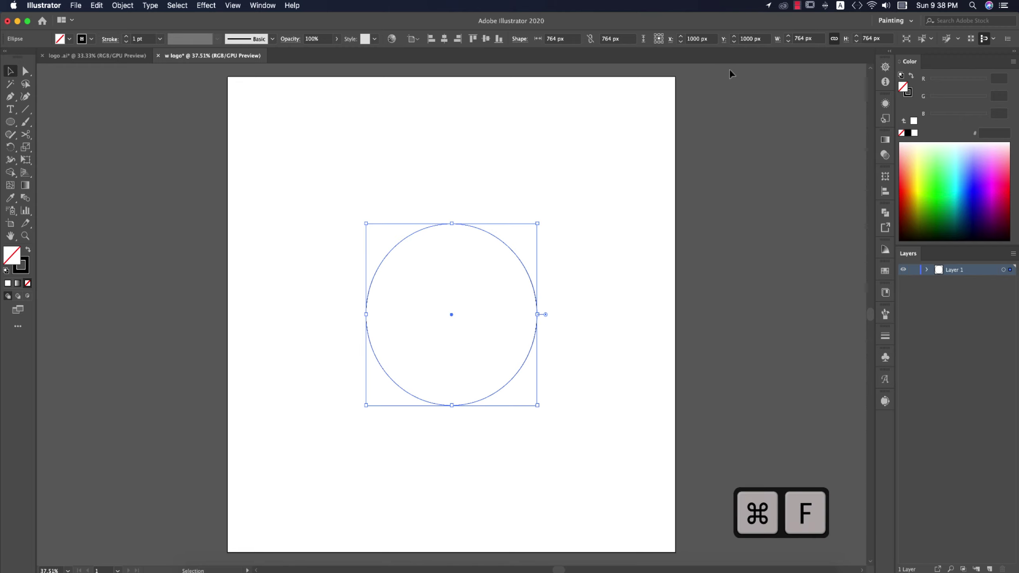
{"action": "left_click", "coordinate": [820, 39]}
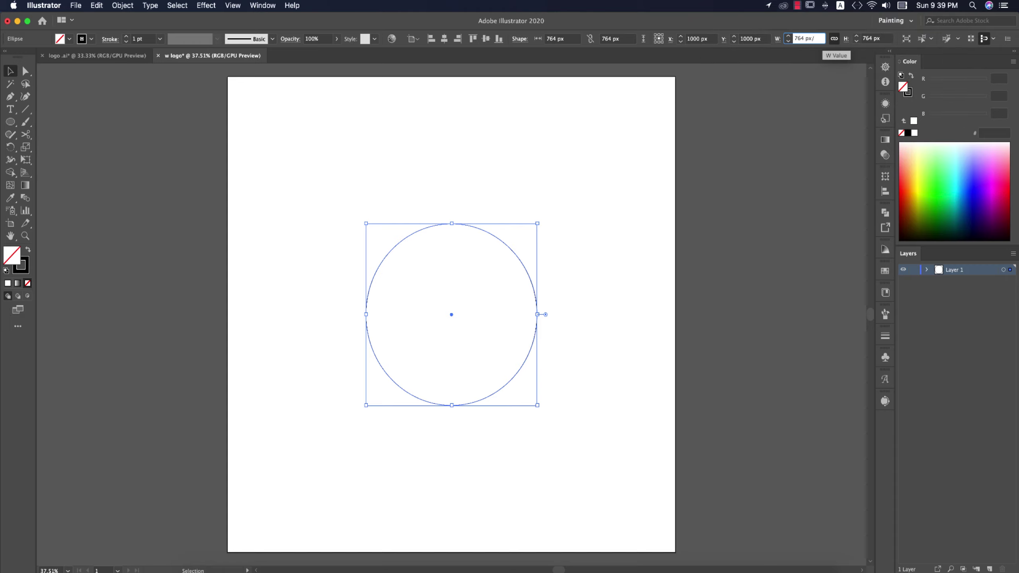
{"action": "type", "text": "/1.6"}
{"action": "key", "text": "Return"}
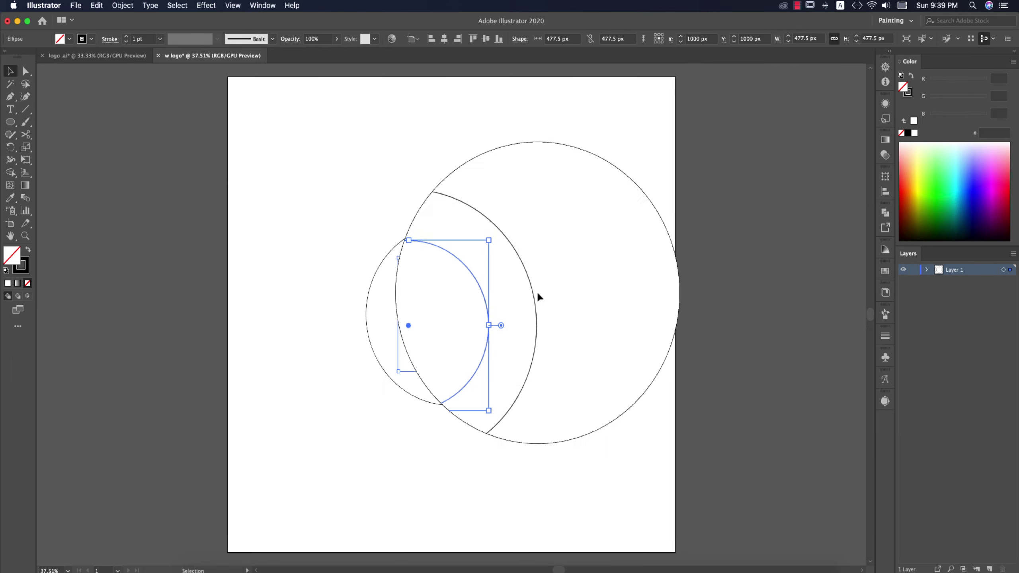
Step: Duplicate the 477.5 px circle in place and divide the copy's width by 1.6, keeping its proportions
{"action": "left_click", "coordinate": [510, 297]}
{"action": "left_click", "coordinate": [505, 296]}
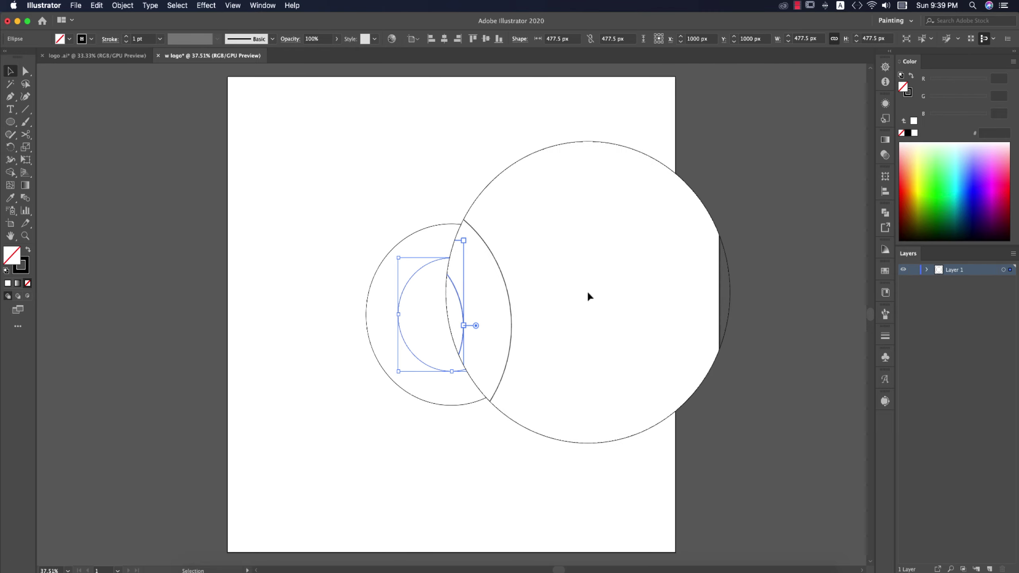
{"action": "key", "text": "super+c"}
{"action": "key", "text": "super+f"}
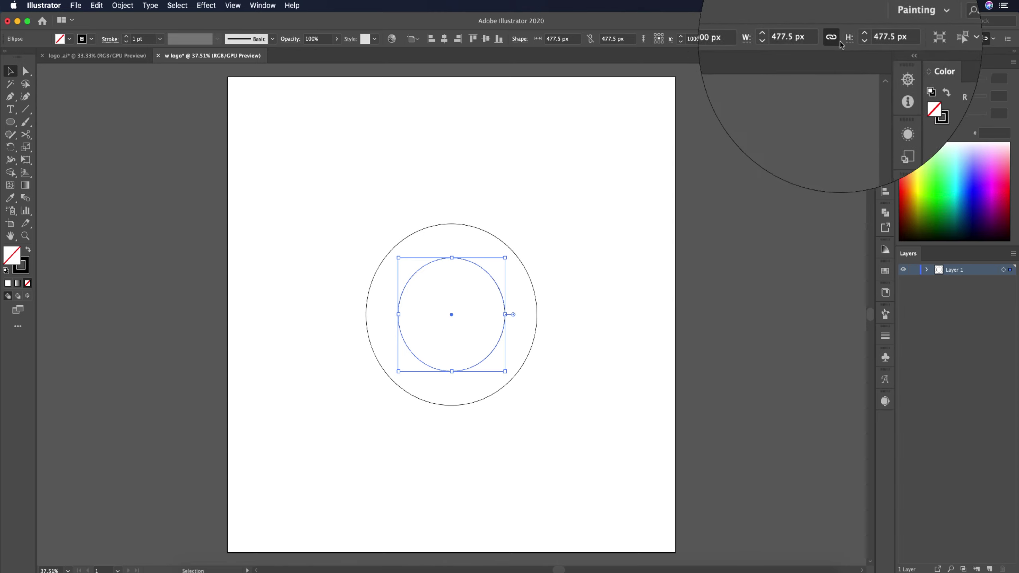
{"action": "left_click", "coordinate": [820, 38]}
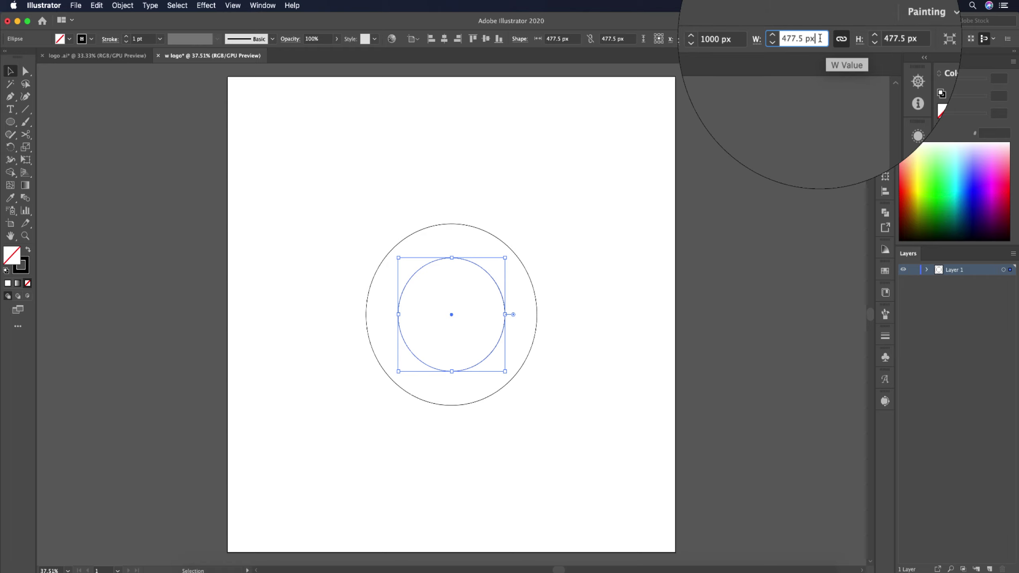
{"action": "type", "text": "/1.6"}
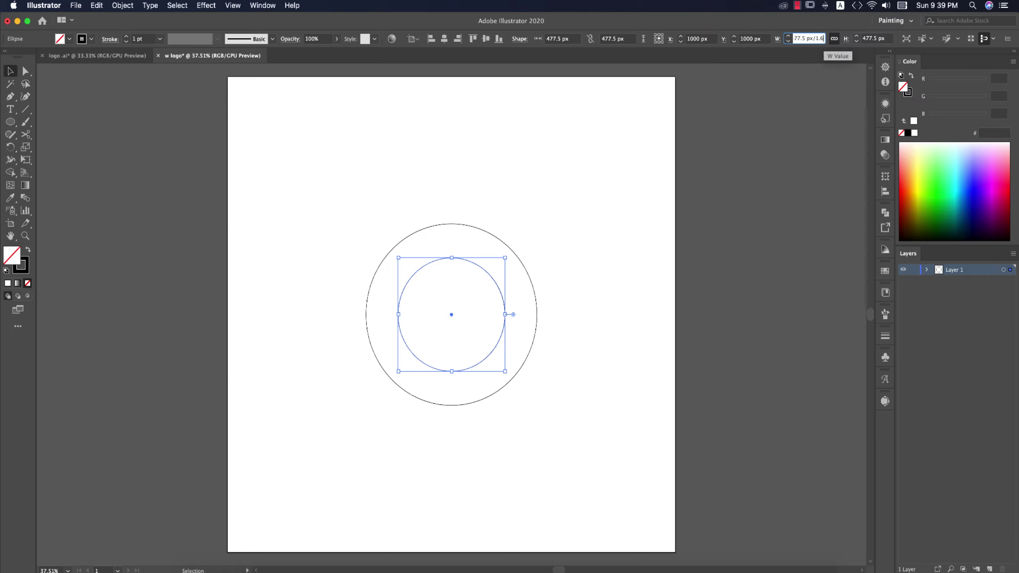
{"action": "key", "text": "Return"}
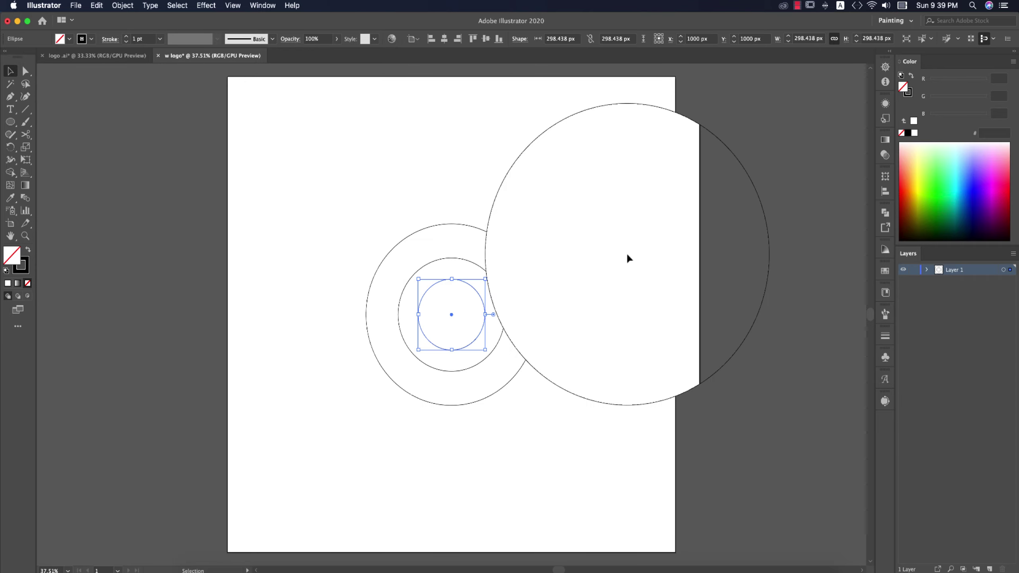
Step: Duplicate the 298.438 px circle in place and shrink the copy proportionally by the same 1.6 ratio
{"action": "key", "text": "super+c"}
{"action": "key", "text": "super+f"}
{"action": "key", "text": "v"}
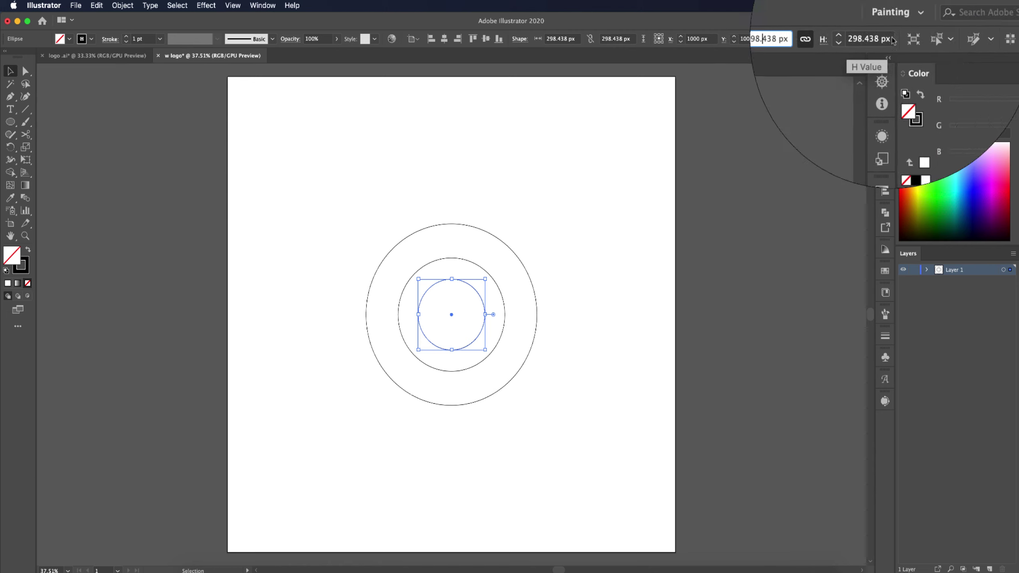
{"action": "key", "text": "Tab"}
{"action": "left_click", "coordinate": [823, 39]}
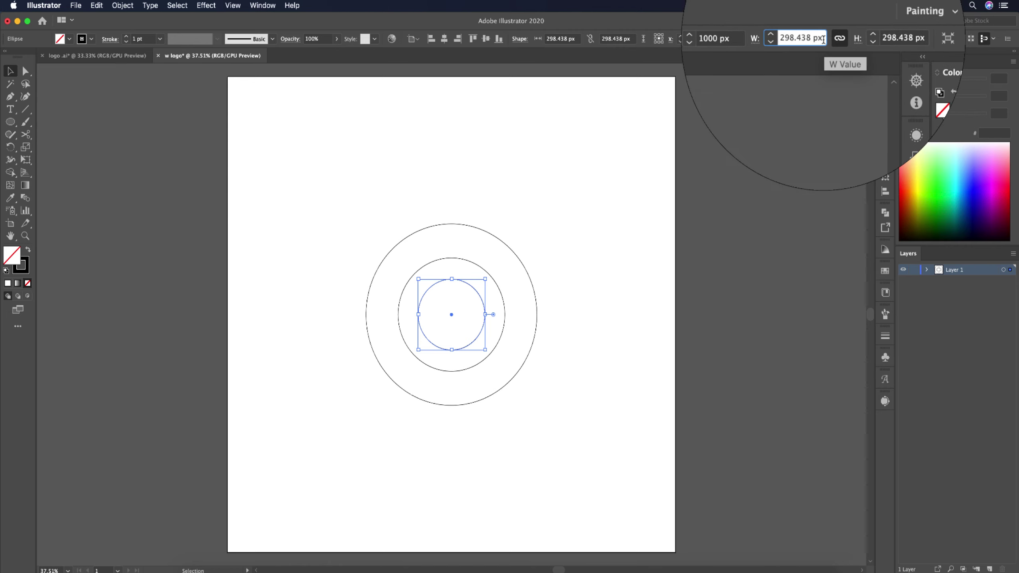
{"action": "type", "text": "/1."}
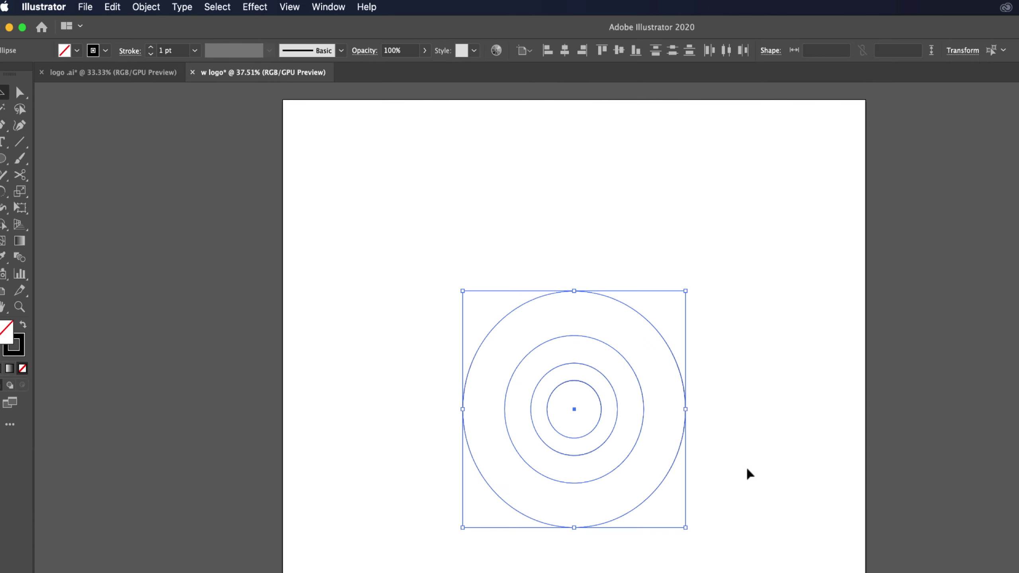
Step: Align the four circles to the bottom edge and horizontal center of the largest circle, using it as the key object
{"action": "left_click", "coordinate": [678, 456]}
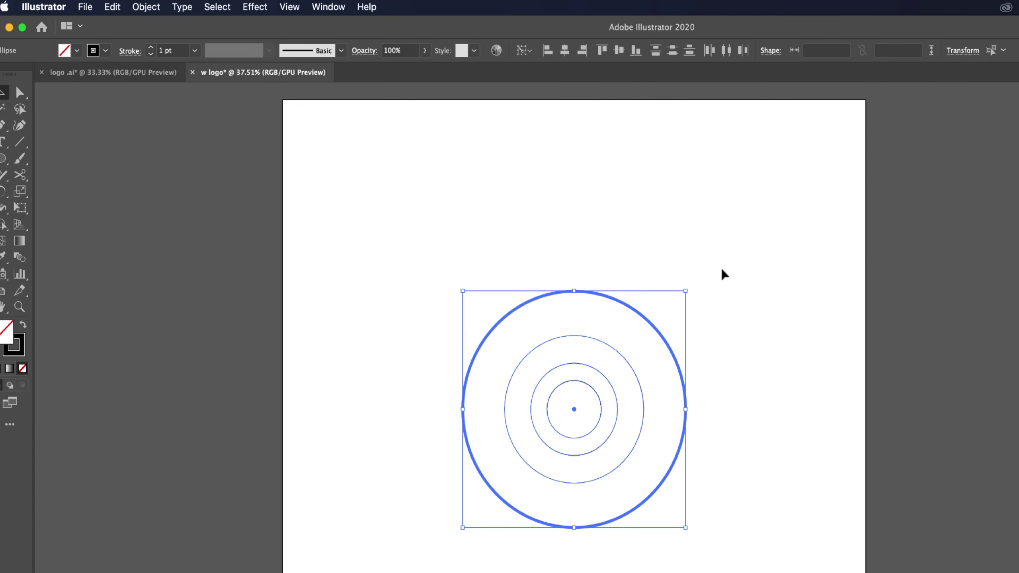
{"action": "left_click", "coordinate": [635, 52]}
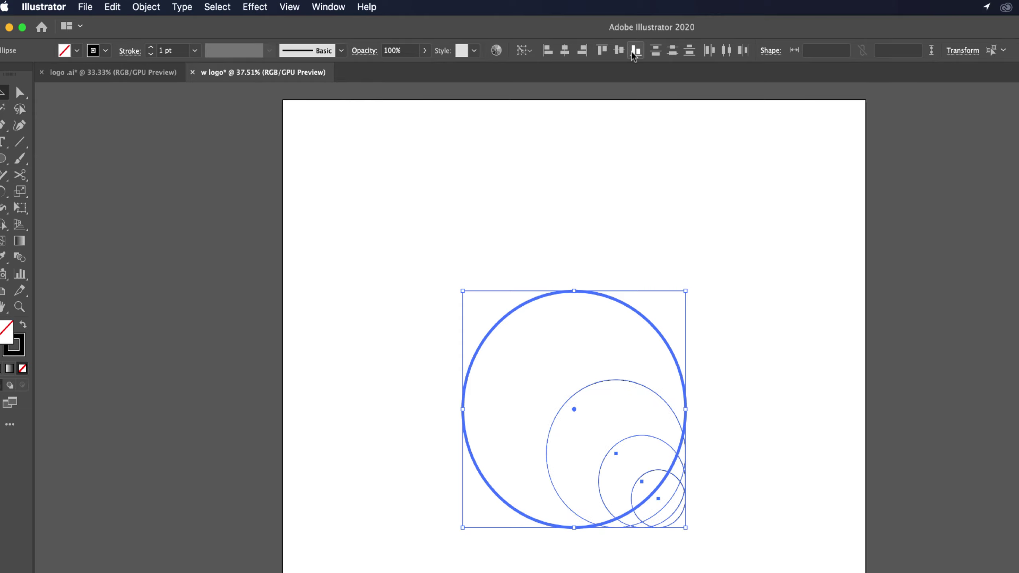
{"action": "left_click", "coordinate": [564, 50]}
{"action": "left_click", "coordinate": [615, 333]}
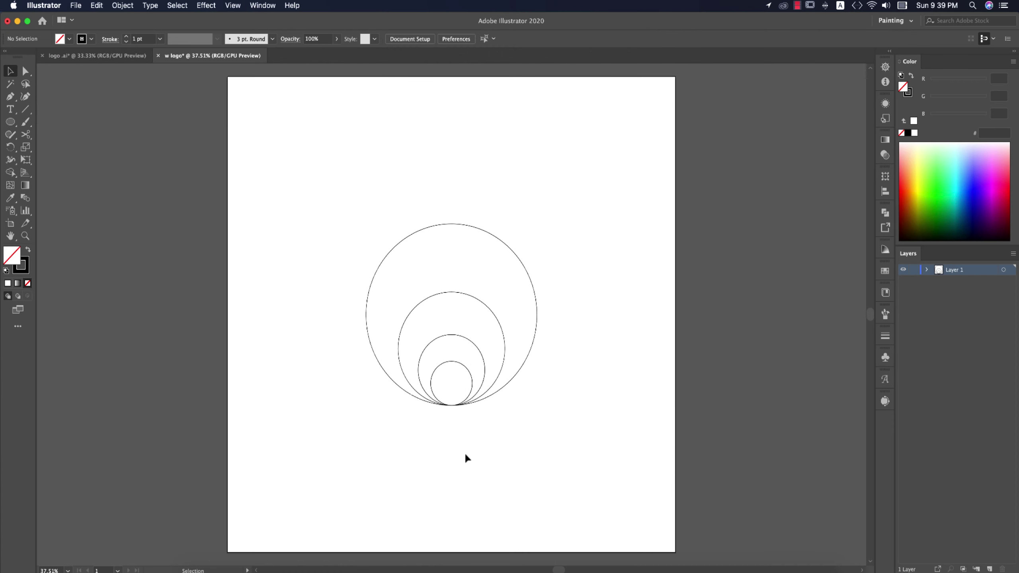
Step: Draw a vertical line about 1318 px long through the circles and center all the shapes horizontally on the artboard
{"action": "key", "text": "backslash"}
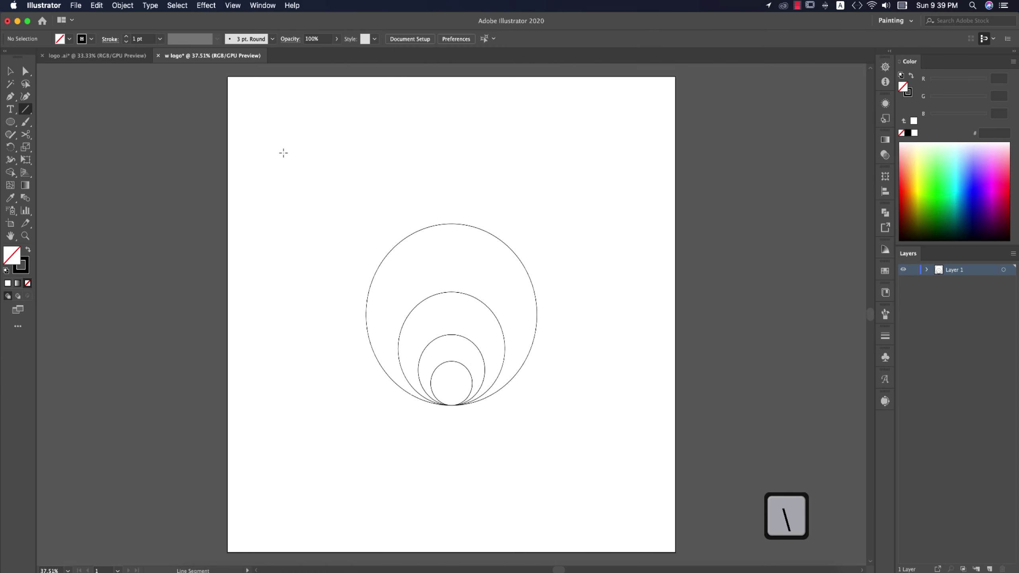
{"action": "left_click_drag", "start_coordinate": [450, 166], "coordinate": [470, 480]}
{"action": "left_click", "coordinate": [10, 71]}
{"action": "left_click_drag", "start_coordinate": [276, 165], "coordinate": [610, 405]}
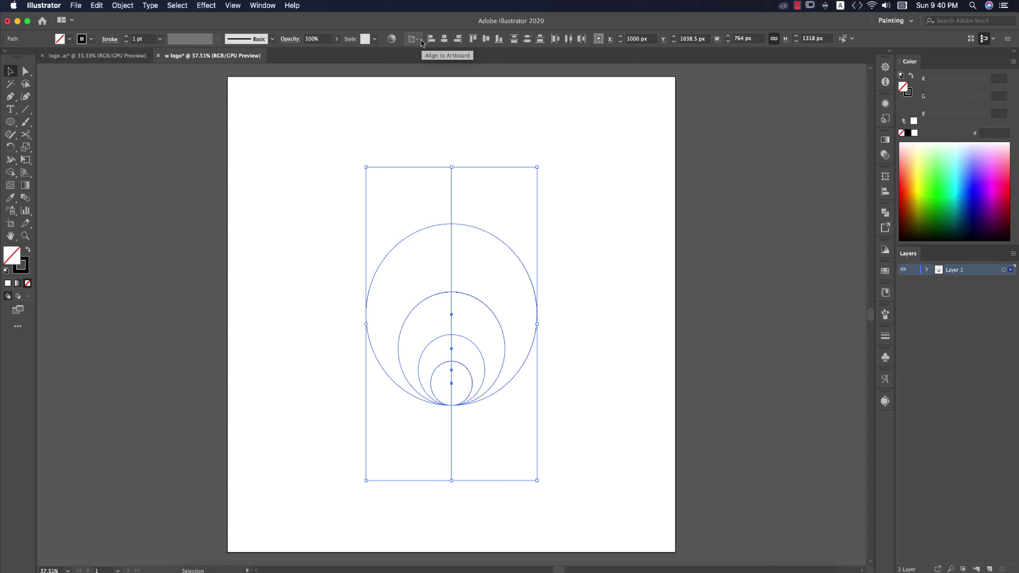
{"action": "left_click", "coordinate": [443, 41]}
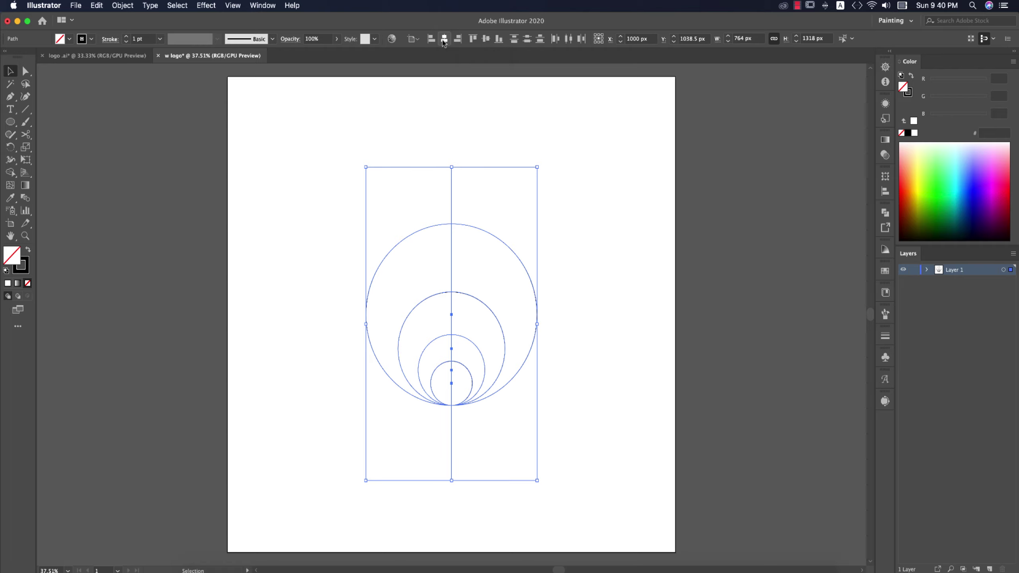
{"action": "left_click", "coordinate": [580, 273]}
Step: Use Shape Builder with a cyan 00ffff fill and no stroke to build the right-hand crescent between the two smallest circles
{"action": "left_click_drag", "start_coordinate": [320, 198], "coordinate": [628, 421]}
{"action": "key", "text": "shift+m"}
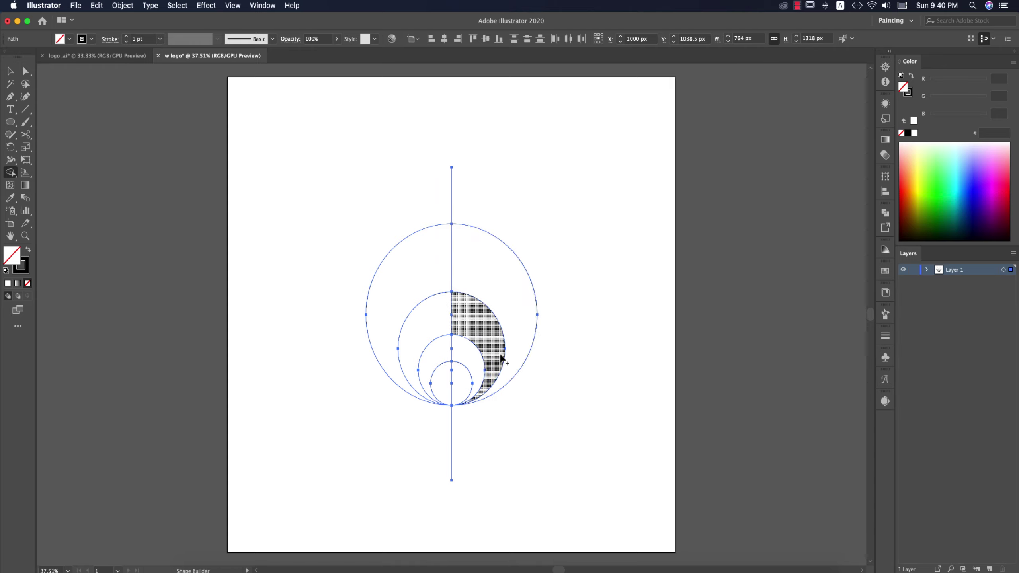
{"action": "left_click", "coordinate": [61, 38]}
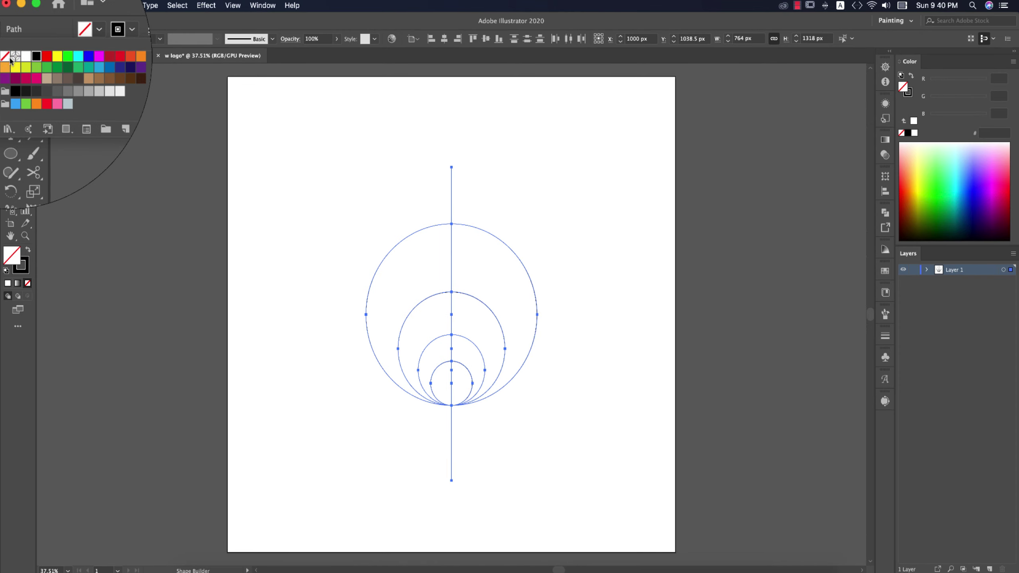
{"action": "left_click", "coordinate": [7, 57]}
{"action": "left_click", "coordinate": [70, 40]}
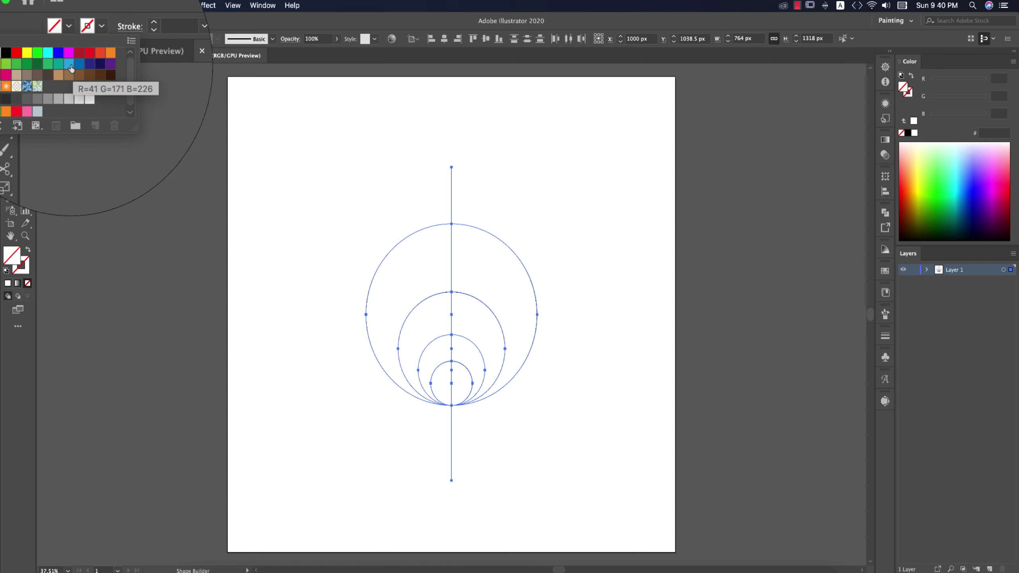
{"action": "left_click", "coordinate": [55, 57]}
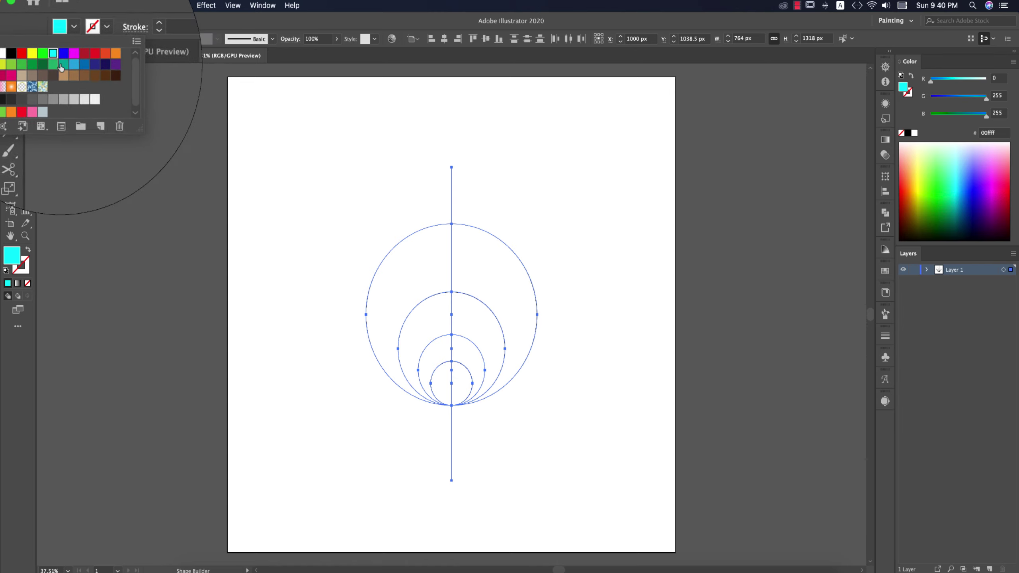
{"action": "left_click", "coordinate": [475, 358]}
{"action": "left_click", "coordinate": [475, 360]}
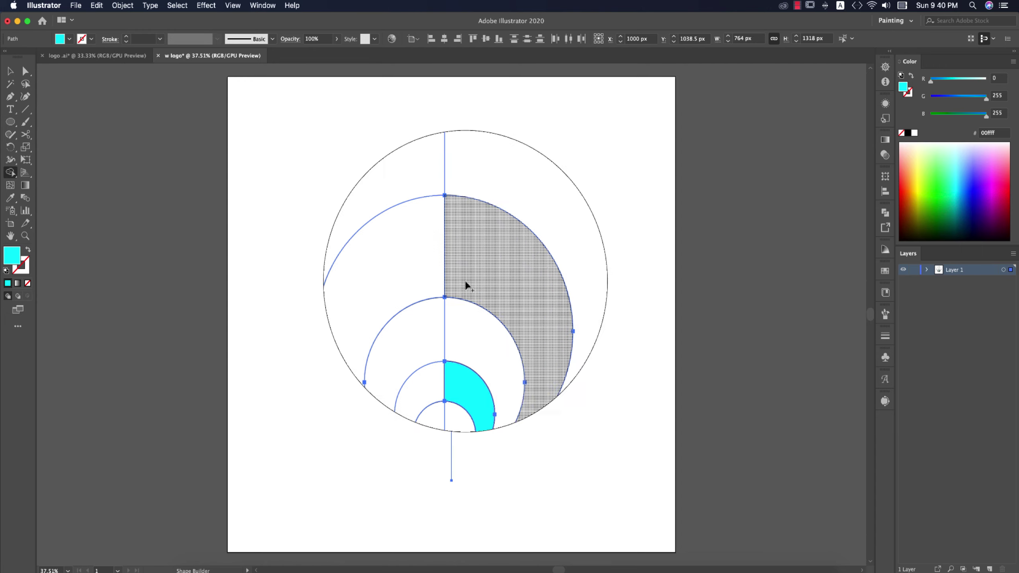
Step: Build the remaining two right-hand crescents with Shape Builder, filling the middle one with 29abe2 and the outermost with 0071bc
{"action": "left_click", "coordinate": [71, 34]}
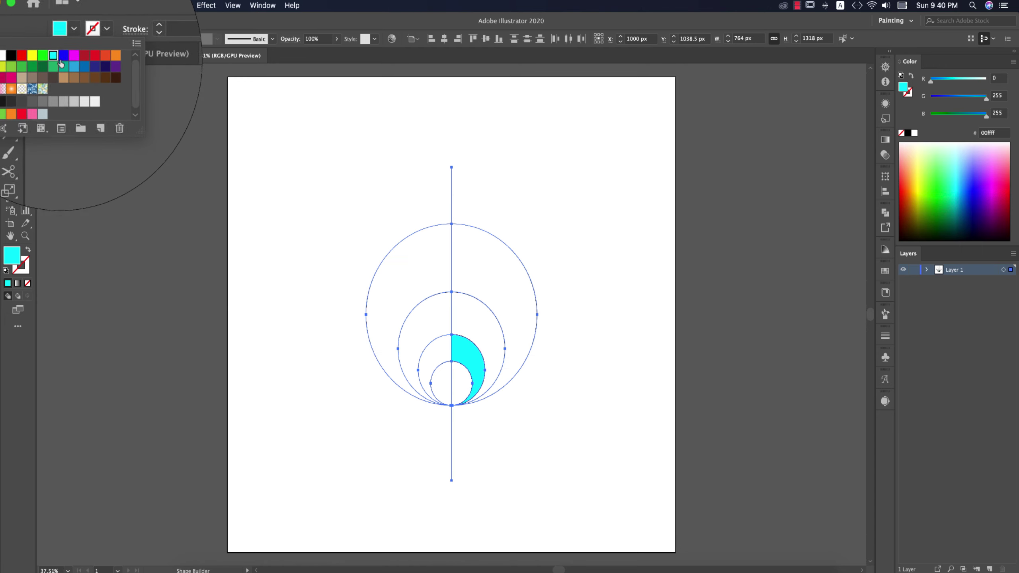
{"action": "left_click", "coordinate": [69, 65]}
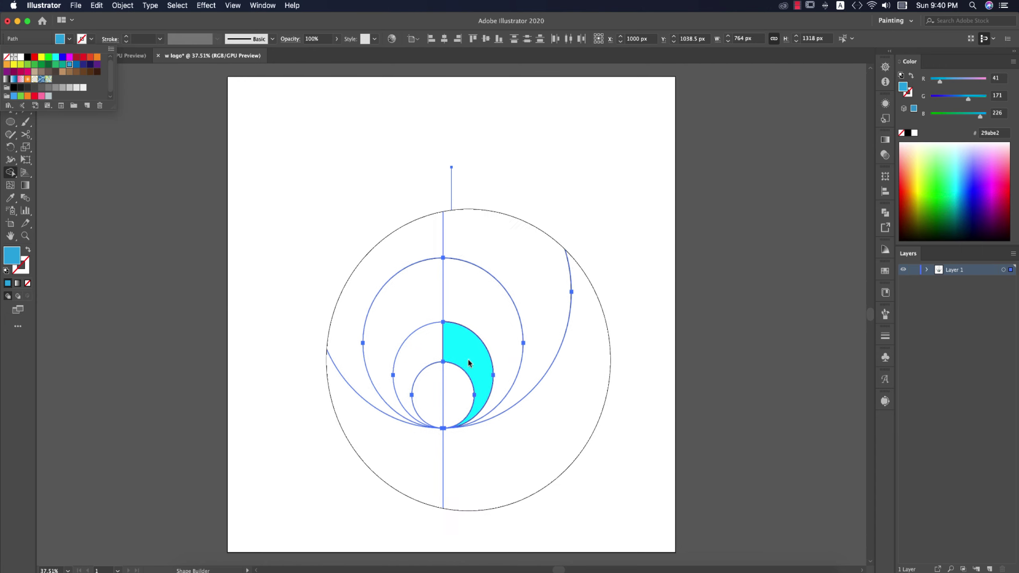
{"action": "left_click", "coordinate": [481, 328]}
{"action": "left_click", "coordinate": [69, 38]}
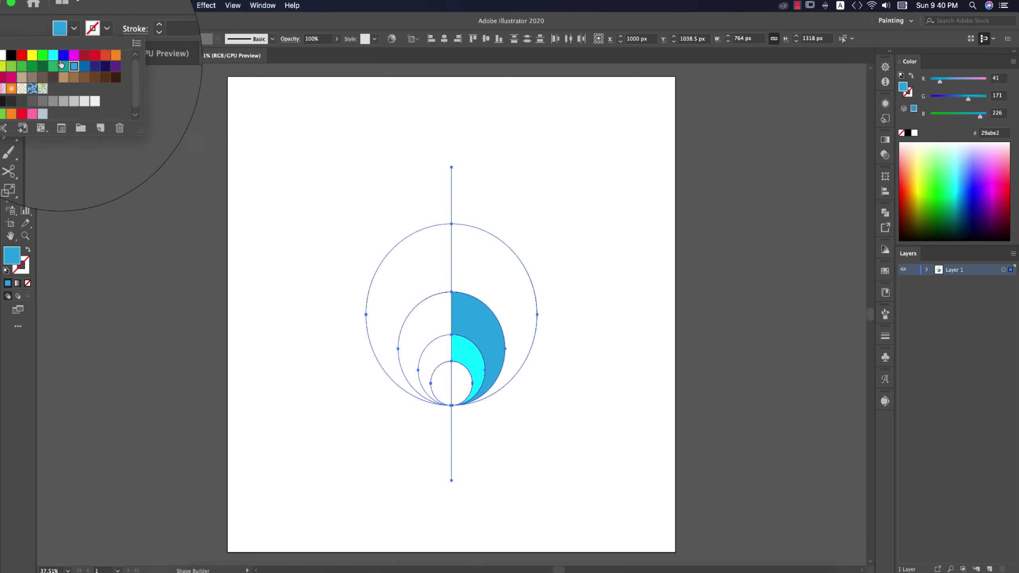
{"action": "left_click", "coordinate": [76, 64]}
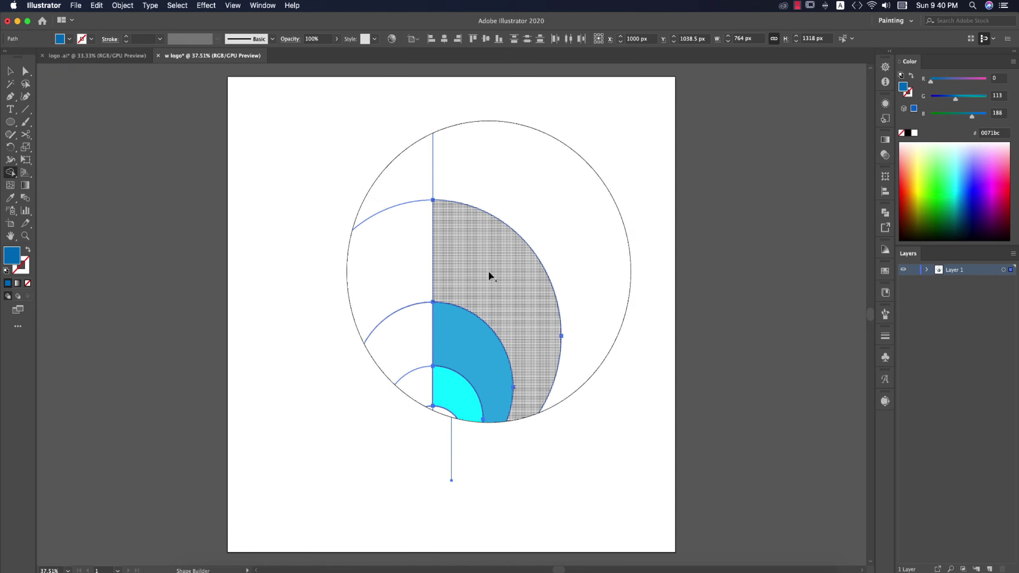
{"action": "left_click", "coordinate": [490, 281]}
Step: Select the three colored crescents and move them together to the right, clear of the construction circles
{"action": "left_click", "coordinate": [10, 71]}
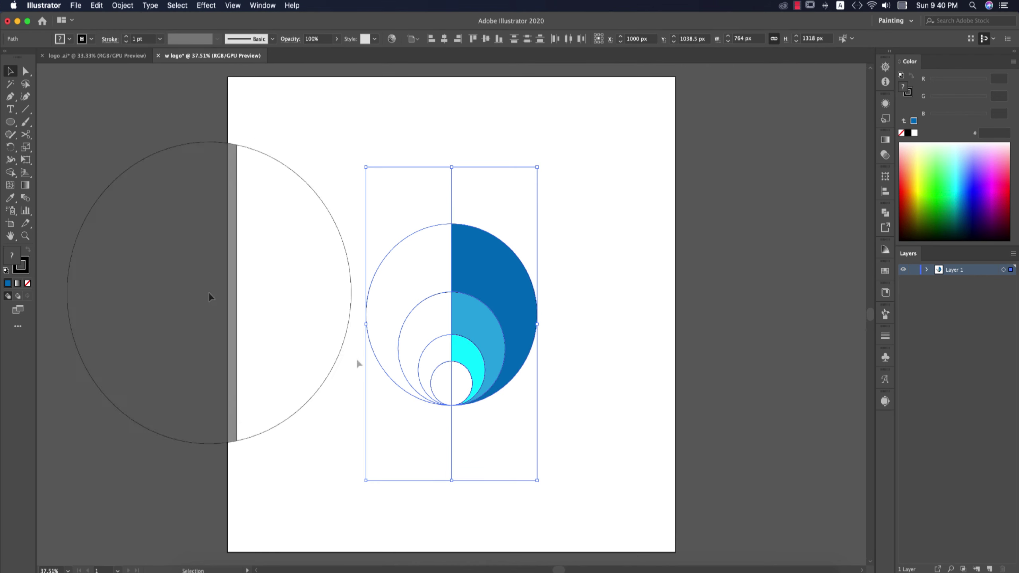
{"action": "left_click", "coordinate": [593, 415]}
{"action": "left_click", "coordinate": [523, 306]}
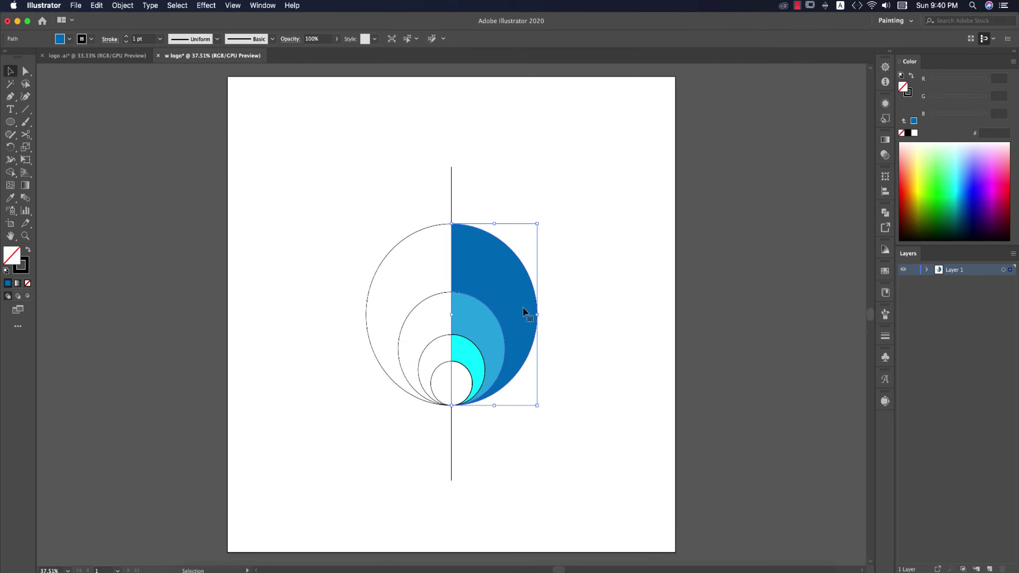
{"action": "left_click", "coordinate": [495, 337], "text": "shift"}
{"action": "left_click_drag", "start_coordinate": [510, 299], "coordinate": [651, 265]}
{"action": "key", "text": "super+z"}
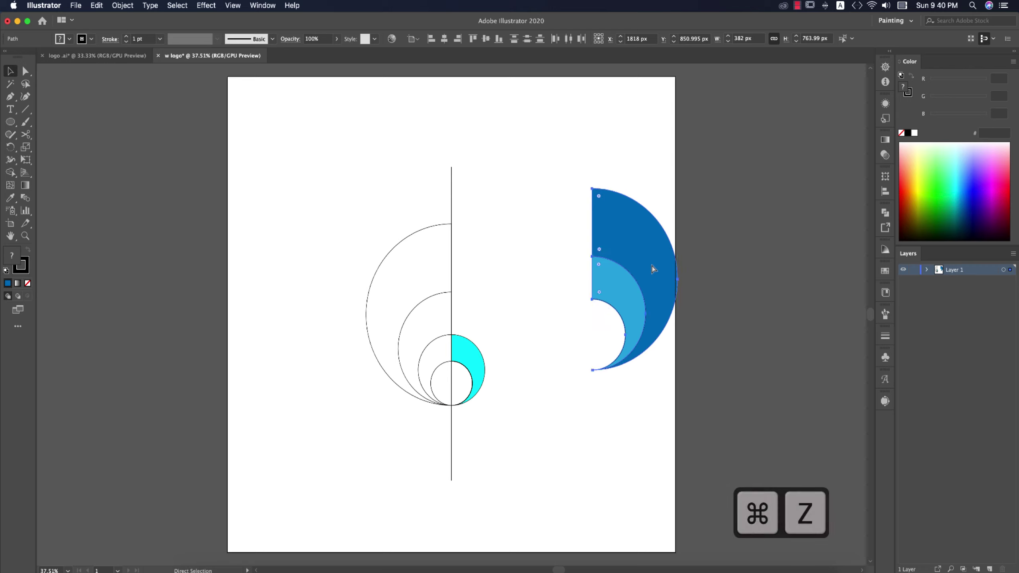
{"action": "left_click_drag", "start_coordinate": [472, 361], "coordinate": [642, 351]}
Step: Delete the leftover circle pieces and vertical line, and move the crescents back toward the middle of the artboard
{"action": "left_click_drag", "start_coordinate": [277, 178], "coordinate": [500, 452]}
{"action": "key", "text": "BackSpace"}
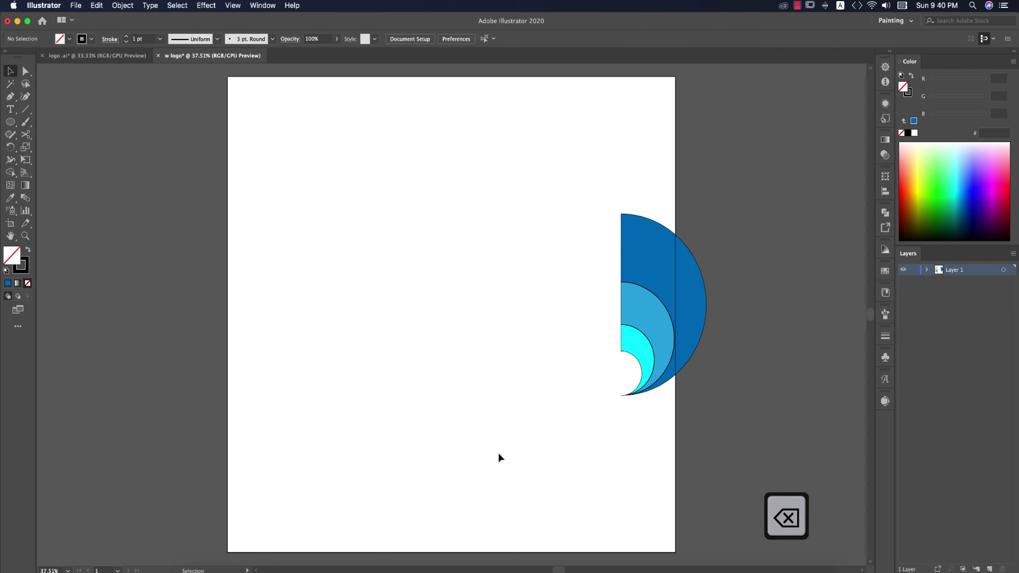
{"action": "left_click_drag", "start_coordinate": [512, 260], "coordinate": [700, 382]}
{"action": "left_click_drag", "start_coordinate": [666, 321], "coordinate": [514, 315]}
{"action": "left_click", "coordinate": [616, 394]}
Step: Select all three crescents and set their stroke to none
{"action": "key", "text": "super+equal"}
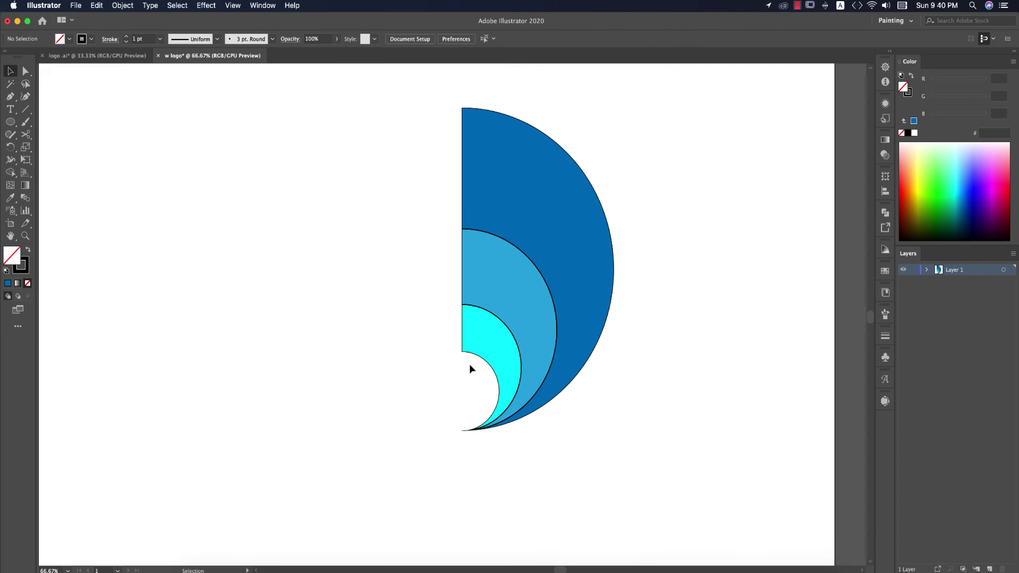
{"action": "left_click_drag", "start_coordinate": [404, 160], "coordinate": [630, 454]}
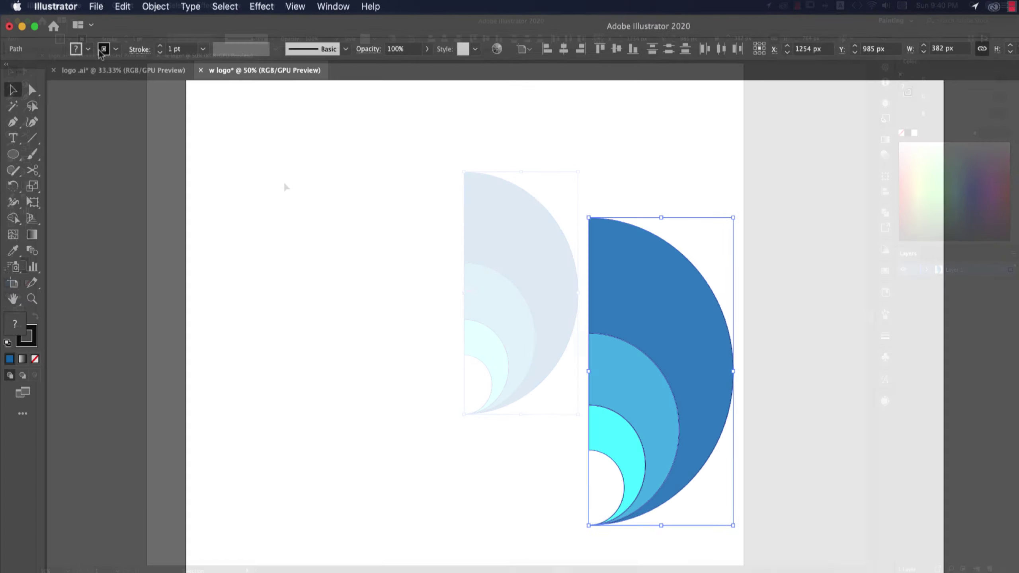
{"action": "left_click", "coordinate": [59, 38]}
{"action": "left_click", "coordinate": [13, 111]}
{"action": "left_click", "coordinate": [634, 451]}
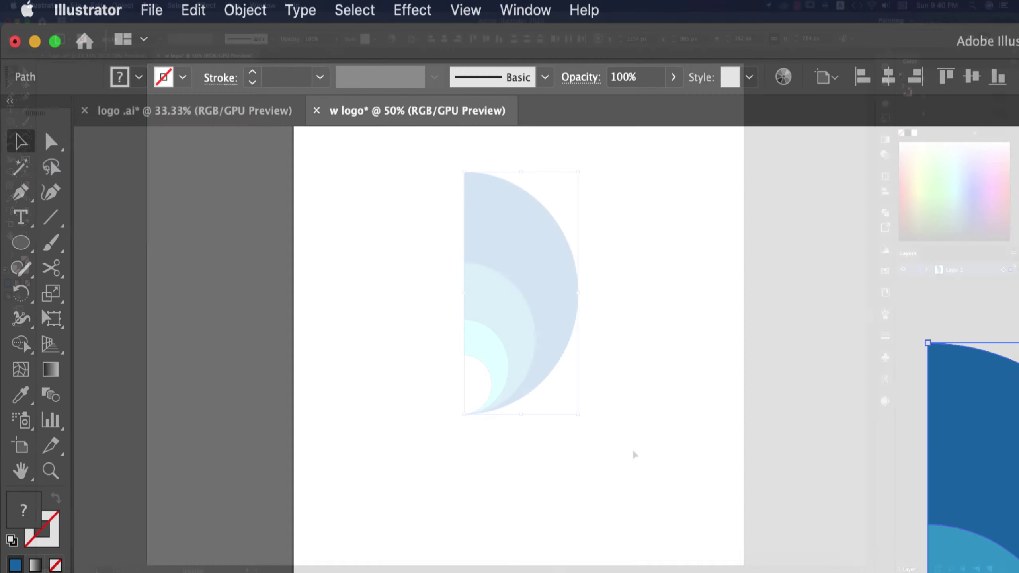
{"action": "left_click", "coordinate": [634, 451]}
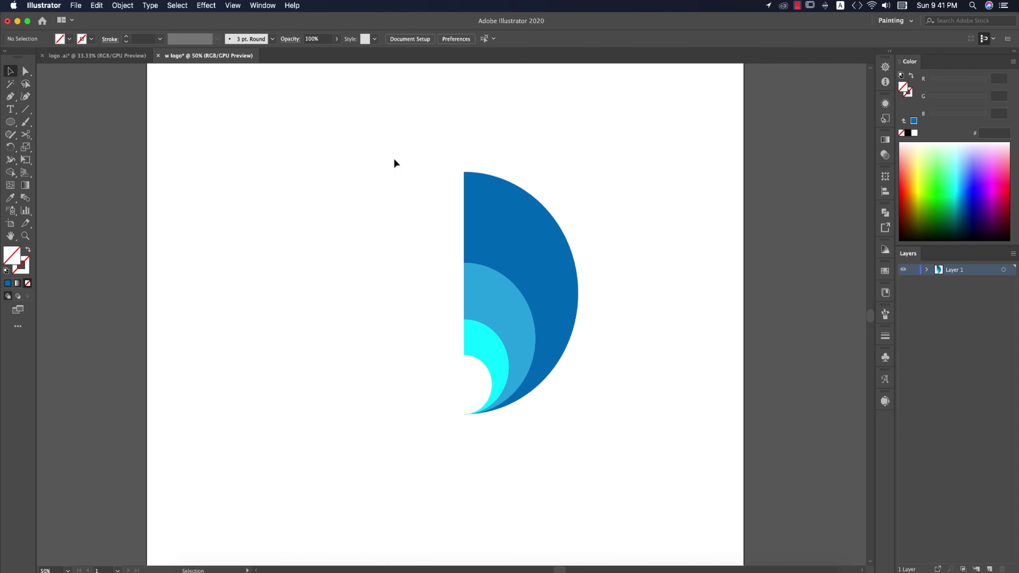
Step: Try moving the dark blue and mid-blue crescents individually and undo both moves
{"action": "left_click", "coordinate": [494, 212]}
{"action": "right_click", "coordinate": [504, 238]}
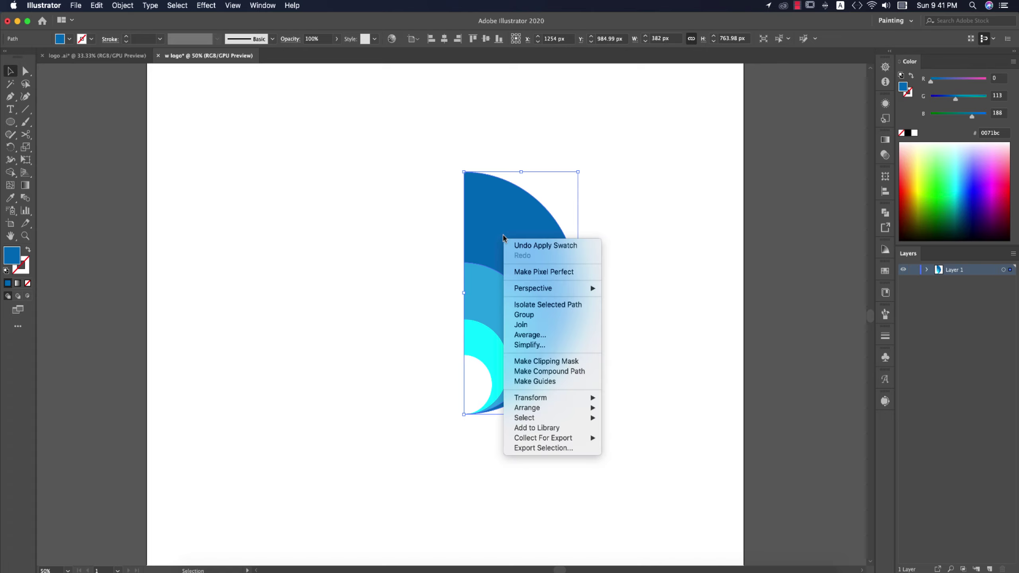
{"action": "left_click", "coordinate": [659, 371]}
{"action": "left_click_drag", "start_coordinate": [559, 282], "coordinate": [618, 243]}
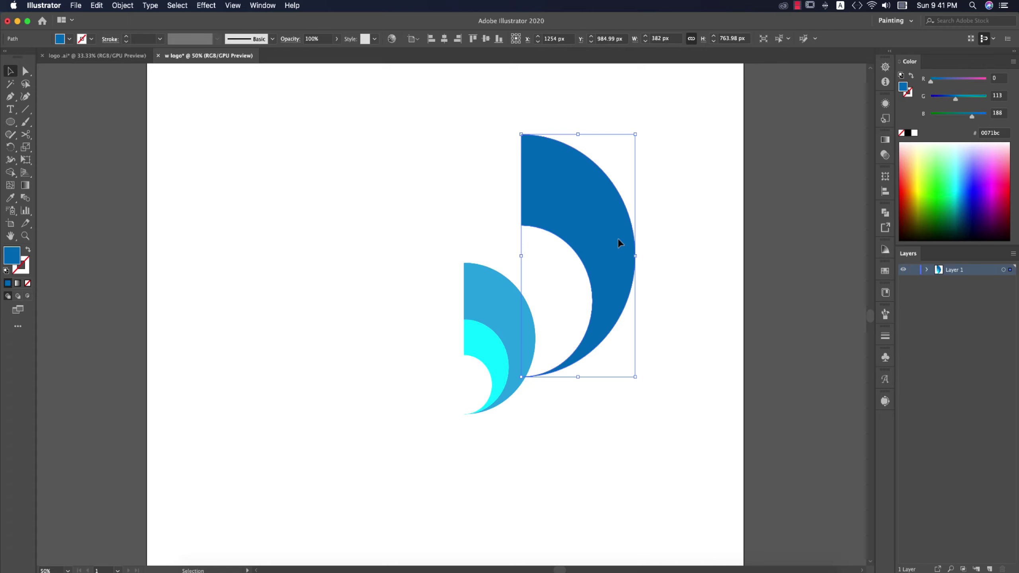
{"action": "left_click_drag", "start_coordinate": [506, 317], "coordinate": [536, 269]}
{"action": "key", "text": "super+z"}
{"action": "key", "text": "super+z"}
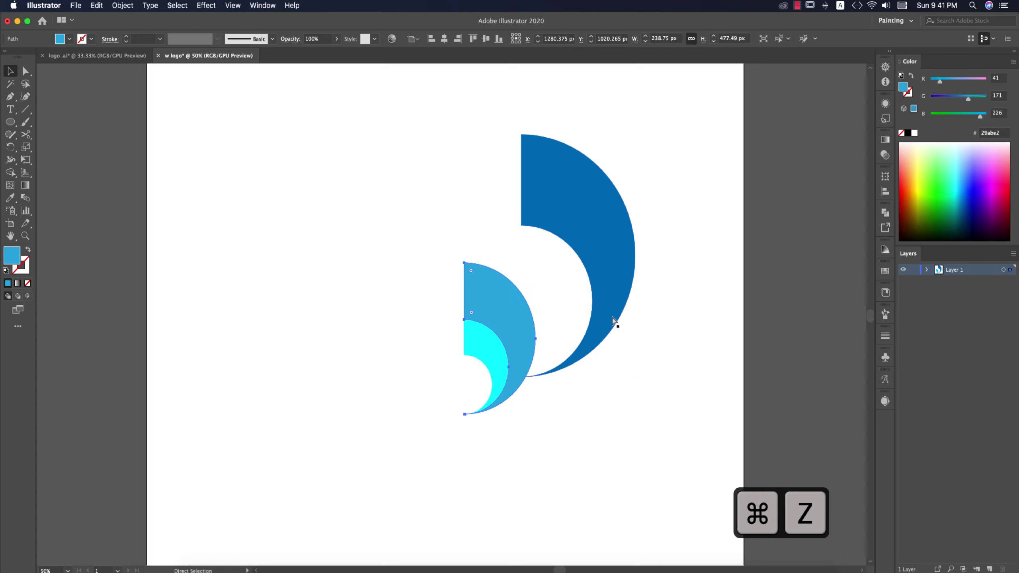
{"action": "right_click", "coordinate": [550, 293]}
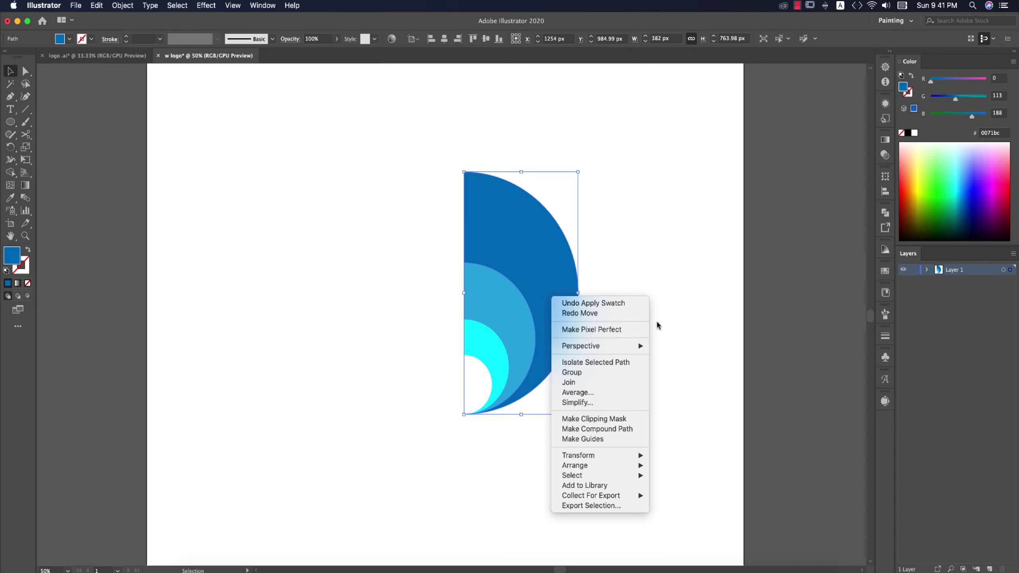
{"action": "left_click", "coordinate": [688, 326]}
Step: Check the corner widget display option and the Round Corners effect for the dark blue crescent without changing either
{"action": "key", "text": "a"}
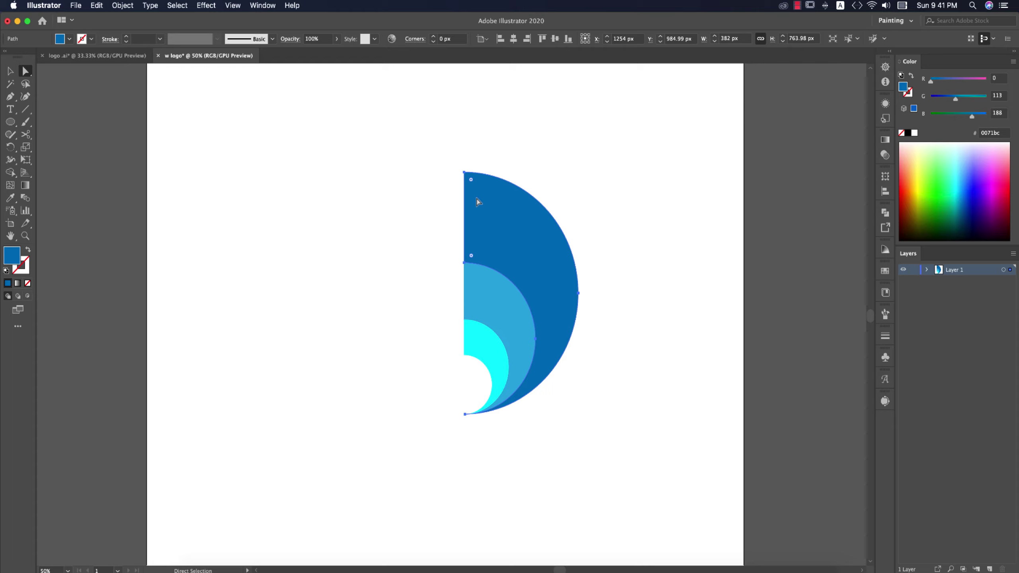
{"action": "left_click", "coordinate": [233, 5]}
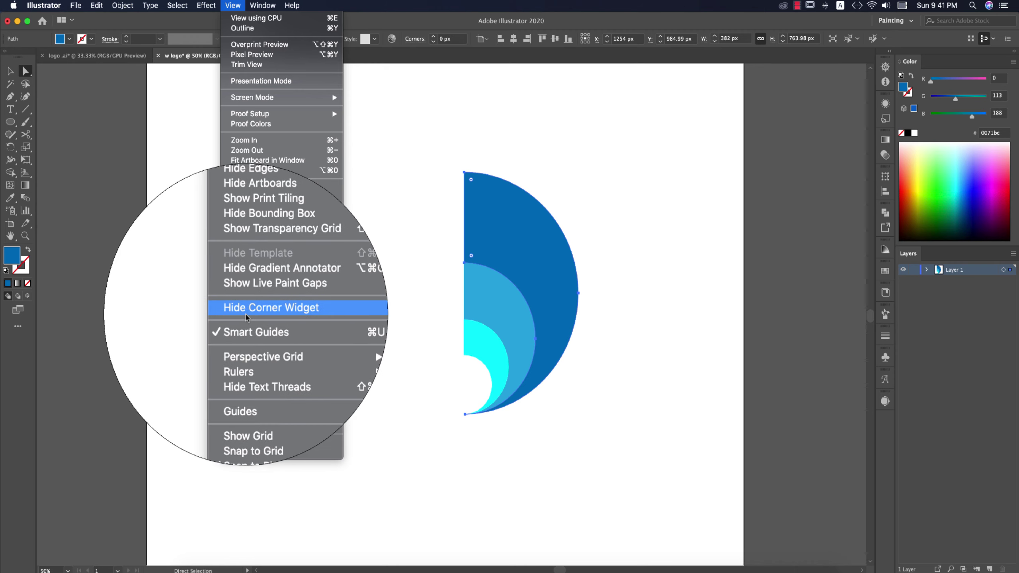
{"action": "left_click", "coordinate": [207, 6]}
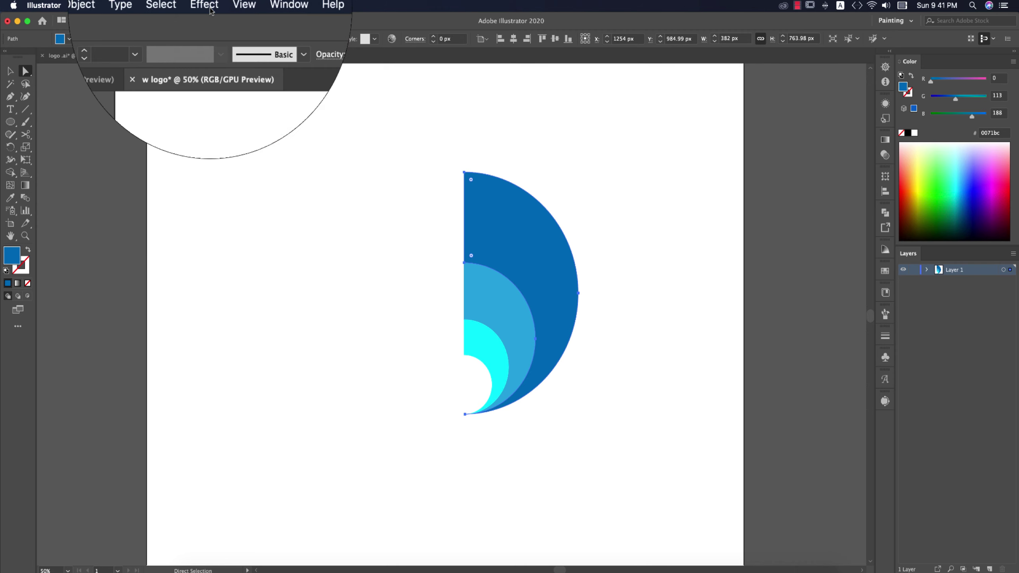
{"action": "left_click", "coordinate": [211, 8]}
{"action": "mouse_move", "coordinate": [241, 152]}
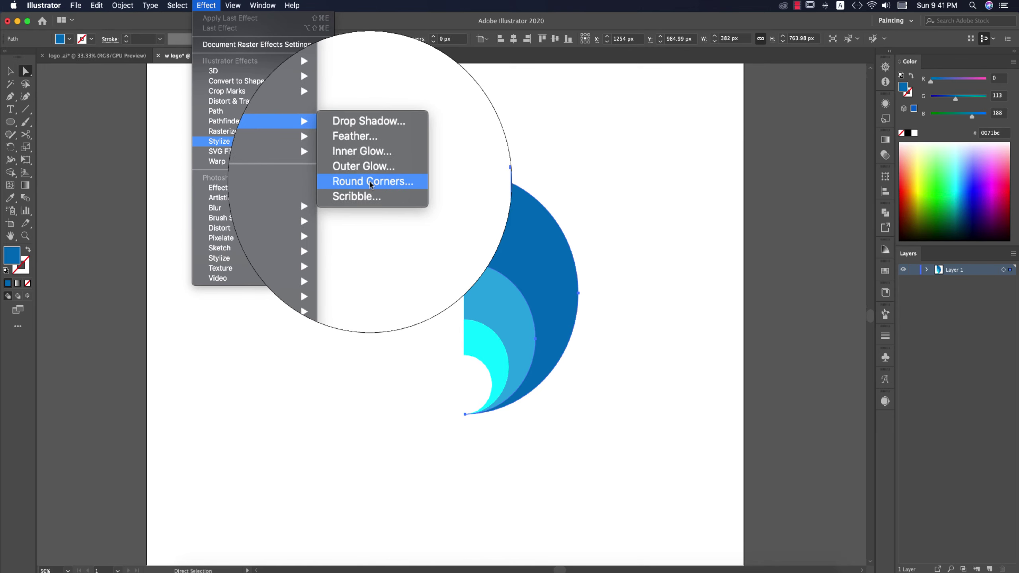
{"action": "left_click", "coordinate": [371, 182]}
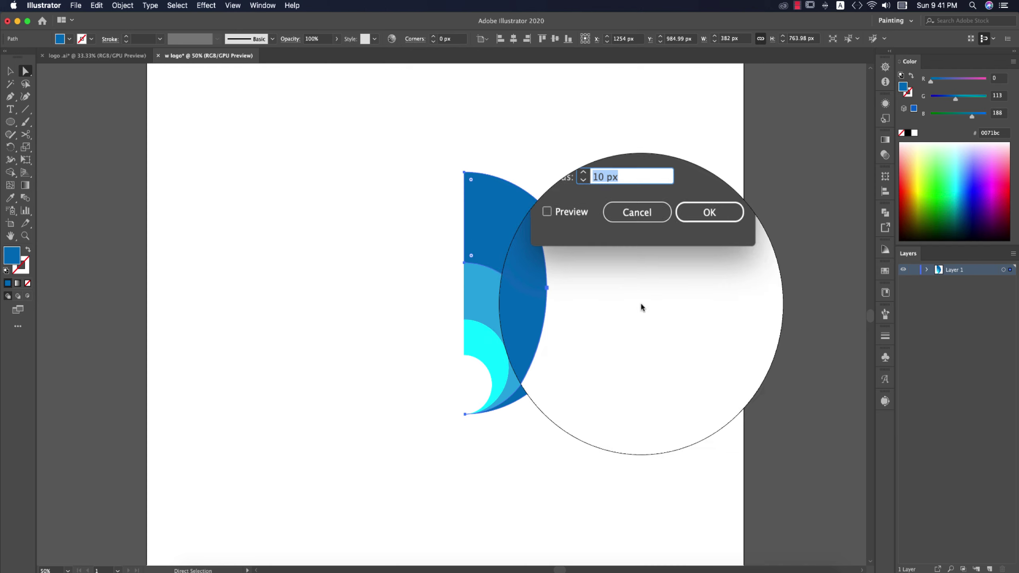
{"action": "key", "text": "Return"}
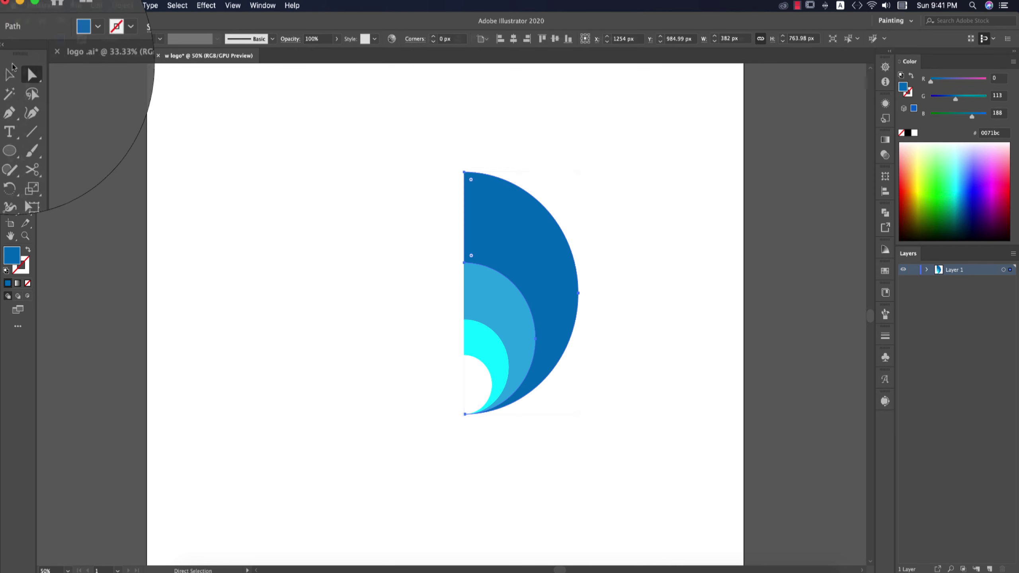
{"action": "key", "text": "v"}
{"action": "left_click", "coordinate": [313, 216]}
{"action": "left_click", "coordinate": [488, 268]}
{"action": "left_click", "coordinate": [590, 276]}
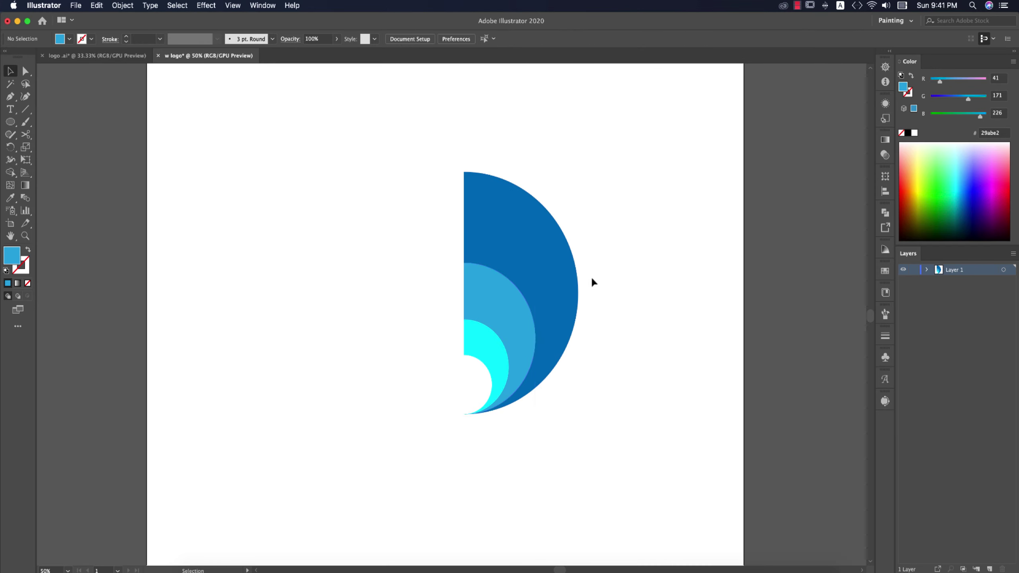
Step: Round the two straight-side corners of the dark blue crescent to a radius of about 136 px with the corner widget
{"action": "left_click", "coordinate": [549, 250]}
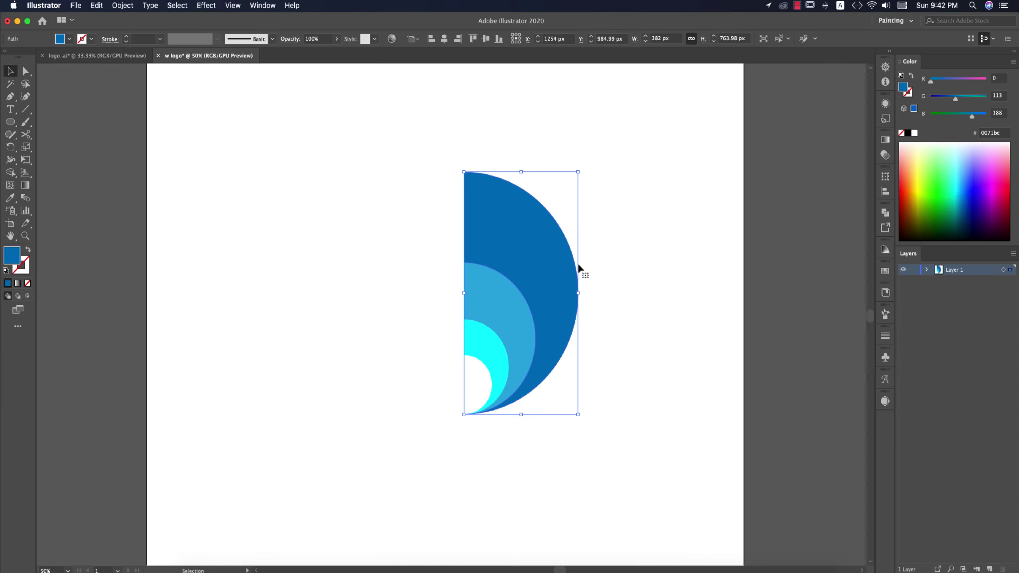
{"action": "key", "text": "a"}
{"action": "key", "text": "a"}
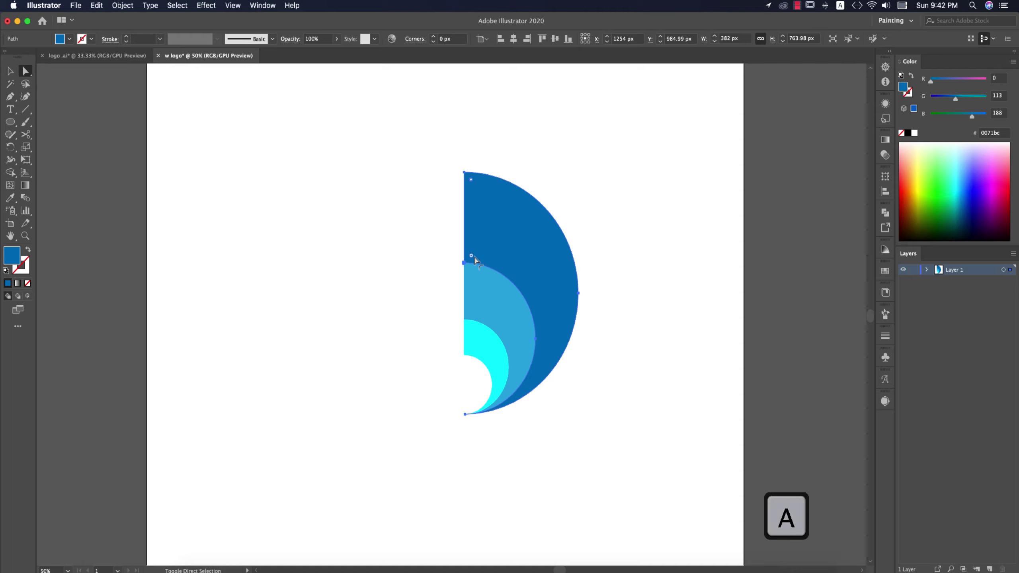
{"action": "left_click_drag", "start_coordinate": [471, 256], "coordinate": [569, 291]}
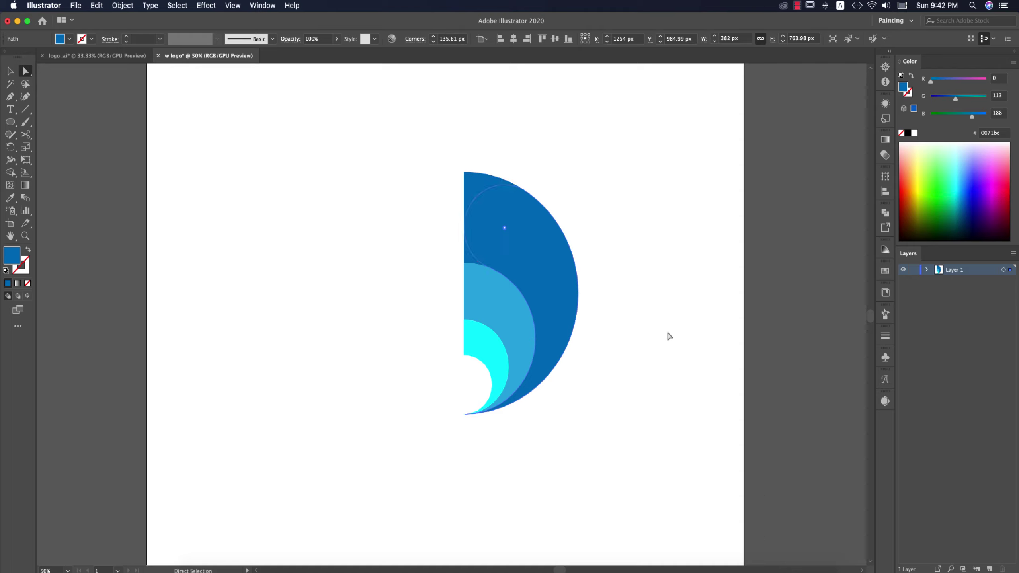
Step: Round the straight-side corners of the mid-blue crescent to about 85 px and those of the cyan crescent as far as they go
{"action": "key", "text": "v"}
{"action": "left_click", "coordinate": [497, 306]}
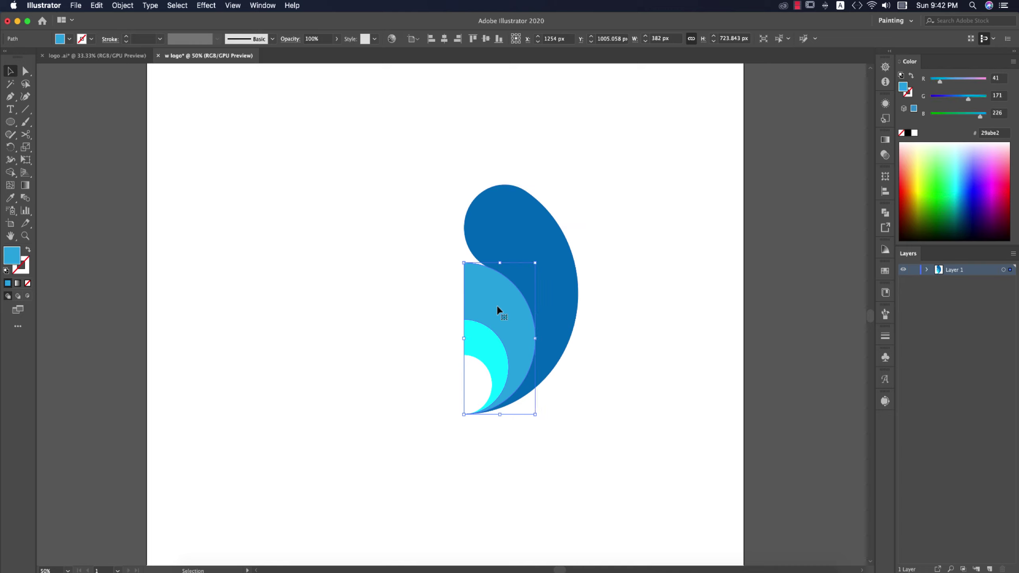
{"action": "key", "text": "a"}
{"action": "left_click_drag", "start_coordinate": [474, 277], "coordinate": [501, 297]}
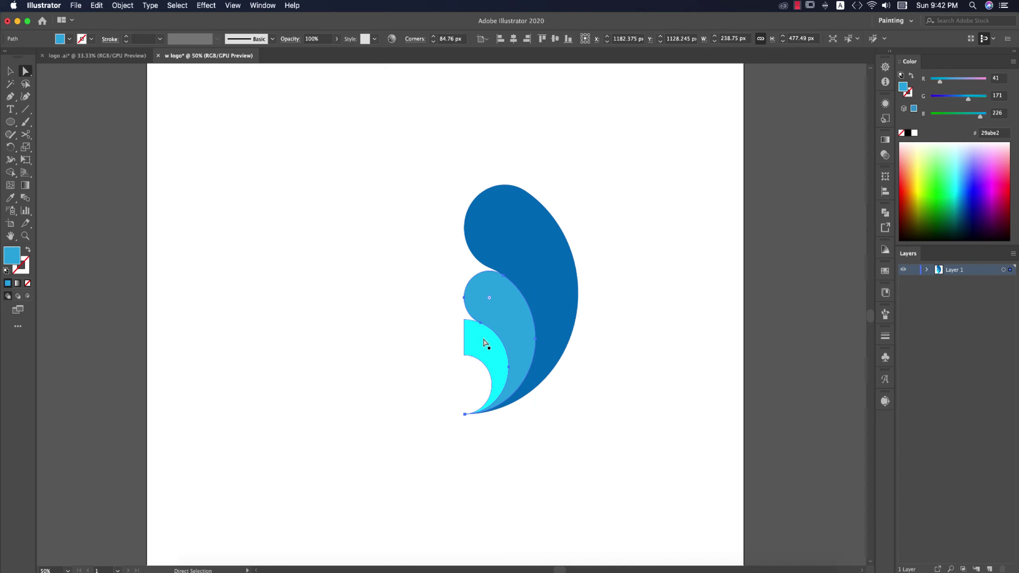
{"action": "left_click", "coordinate": [475, 335]}
{"action": "left_click_drag", "start_coordinate": [471, 328], "coordinate": [567, 393]}
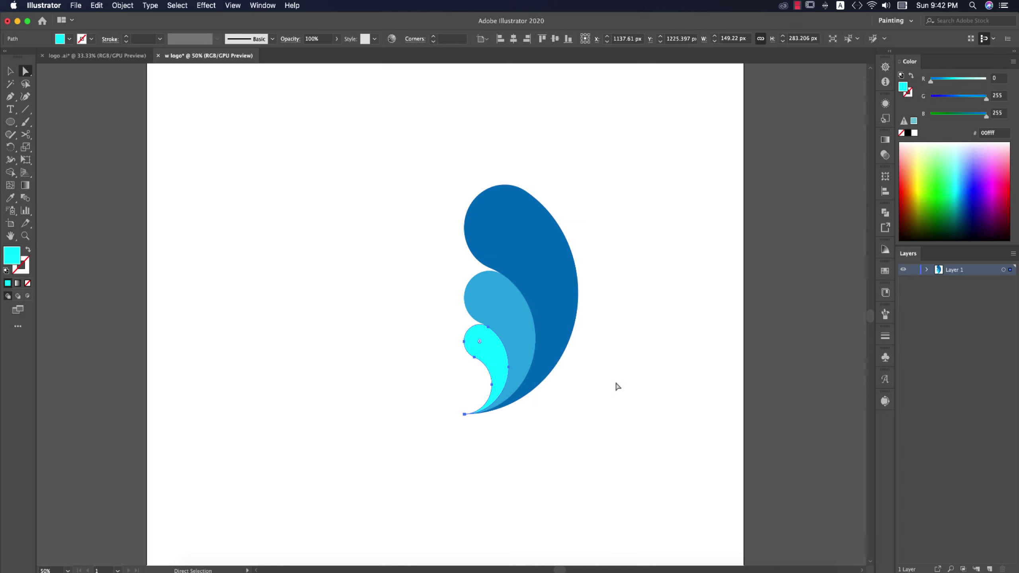
Step: Group the three blue crescents into one object
{"action": "left_click", "coordinate": [9, 71]}
{"action": "left_click", "coordinate": [308, 183]}
{"action": "left_click_drag", "start_coordinate": [310, 168], "coordinate": [642, 442]}
{"action": "scroll", "coordinate": [616, 417], "scroll_direction": "down", "scroll_amount": 2}
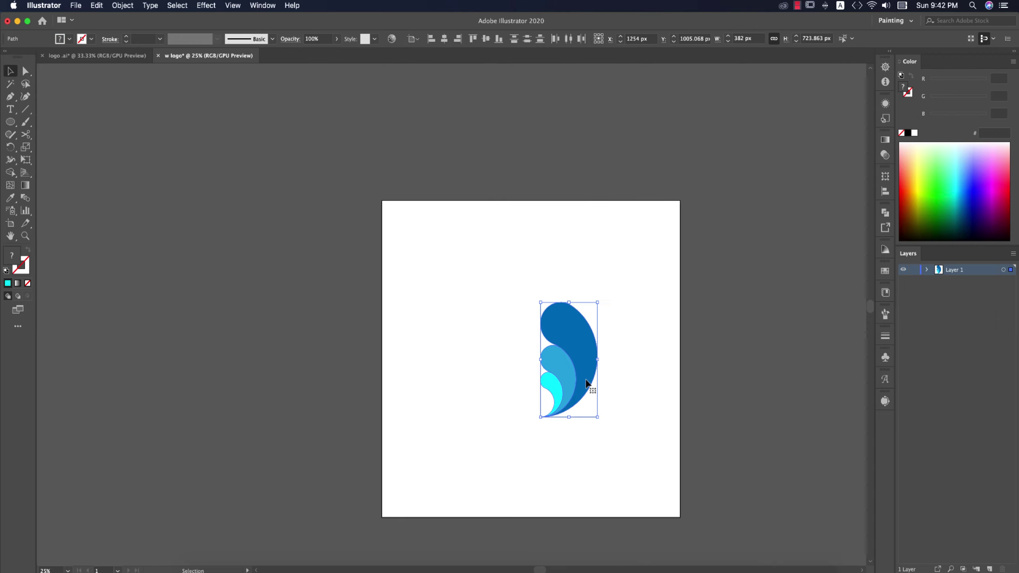
{"action": "key", "text": "a"}
{"action": "key", "text": "super+g"}
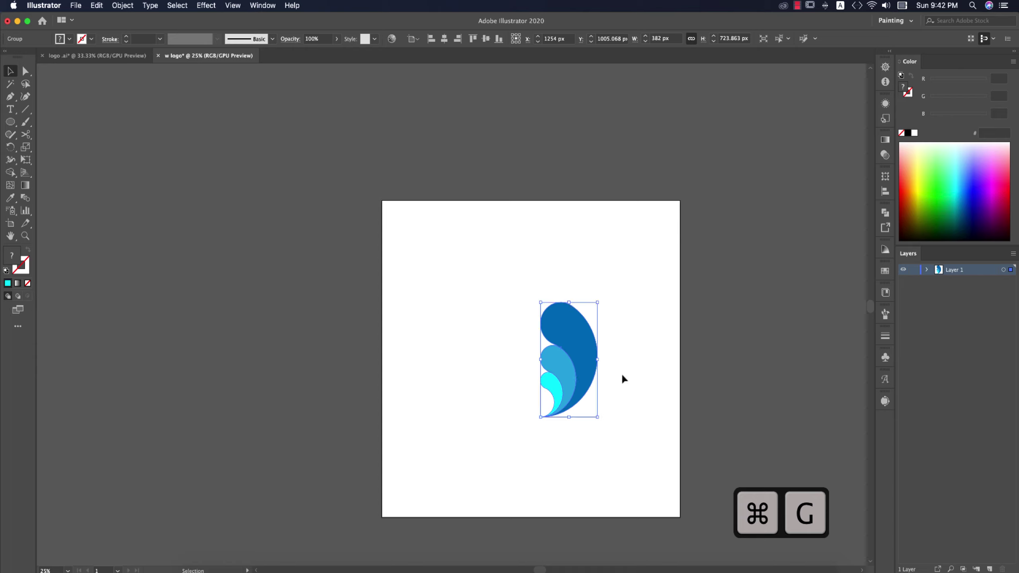
{"action": "left_click", "coordinate": [622, 372]}
Step: Scale the crescent group down to about 239 × 452 px and center it on the artboard
{"action": "left_click", "coordinate": [574, 318]}
{"action": "left_click_drag", "start_coordinate": [569, 302], "coordinate": [532, 326]}
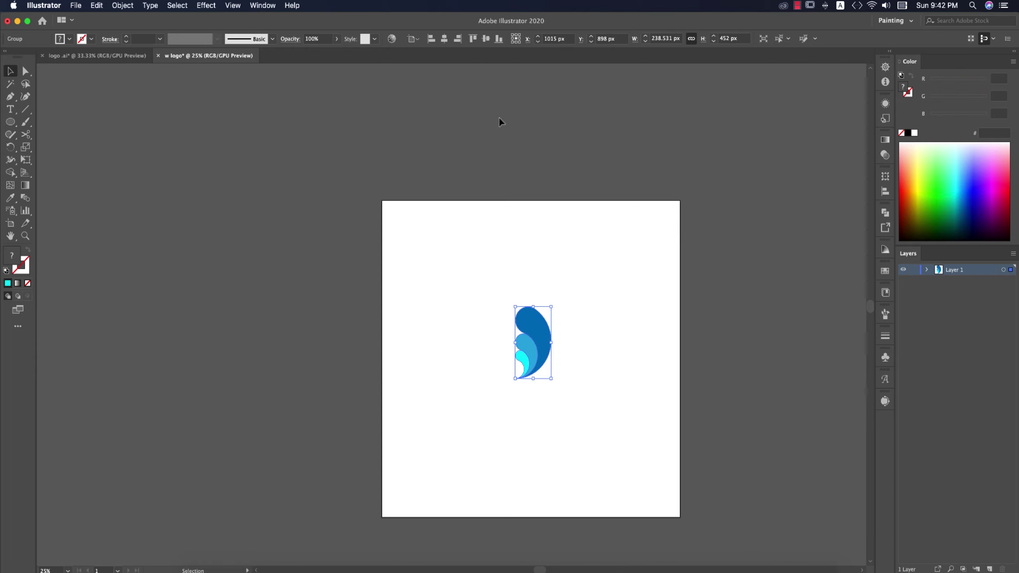
{"action": "left_click", "coordinate": [485, 38]}
{"action": "left_click", "coordinate": [619, 350]}
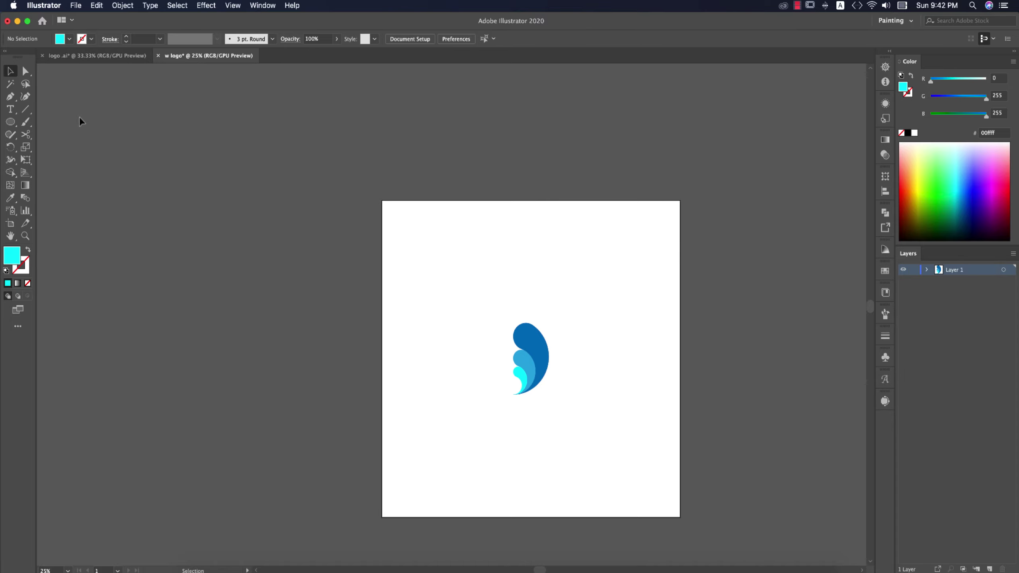
Step: Draw a 502 × 502 px square from the artboard's center, send it behind the crescents and fill it with light grey e6e6e6
{"action": "left_click_drag", "start_coordinate": [14, 122], "coordinate": [30, 123]}
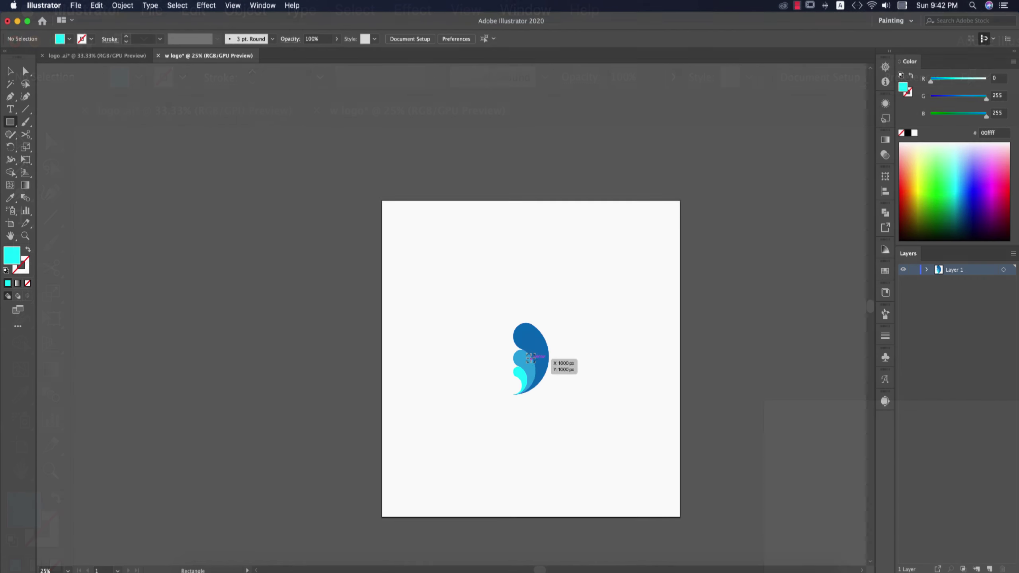
{"action": "mouse_move", "coordinate": [531, 359]}
{"action": "left_mouse_down"}
{"action": "mouse_move", "coordinate": [545, 393]}
{"action": "mouse_move", "coordinate": [569, 398]}
{"action": "left_mouse_up"}
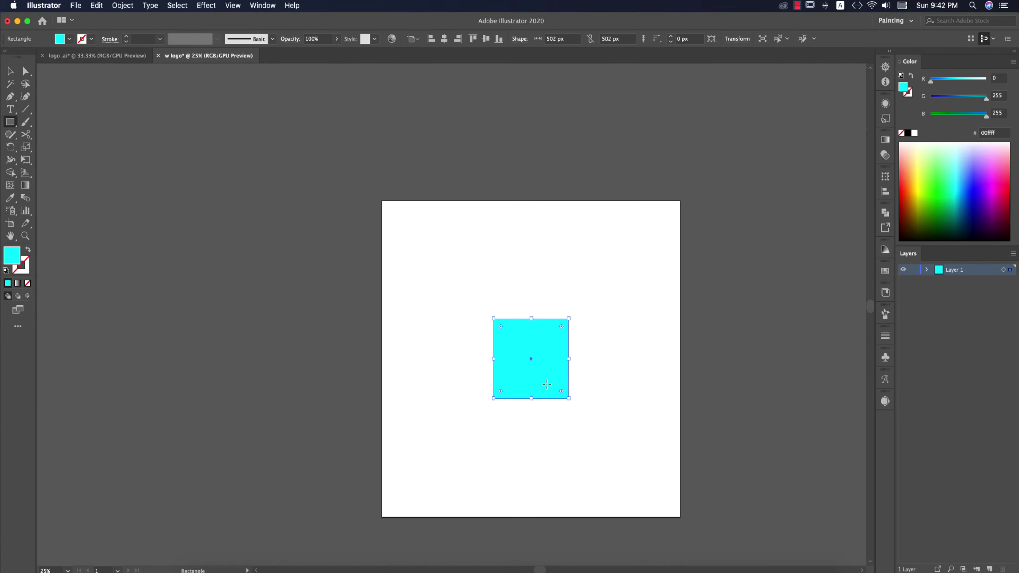
{"action": "key", "text": "super+shift+bracketleft"}
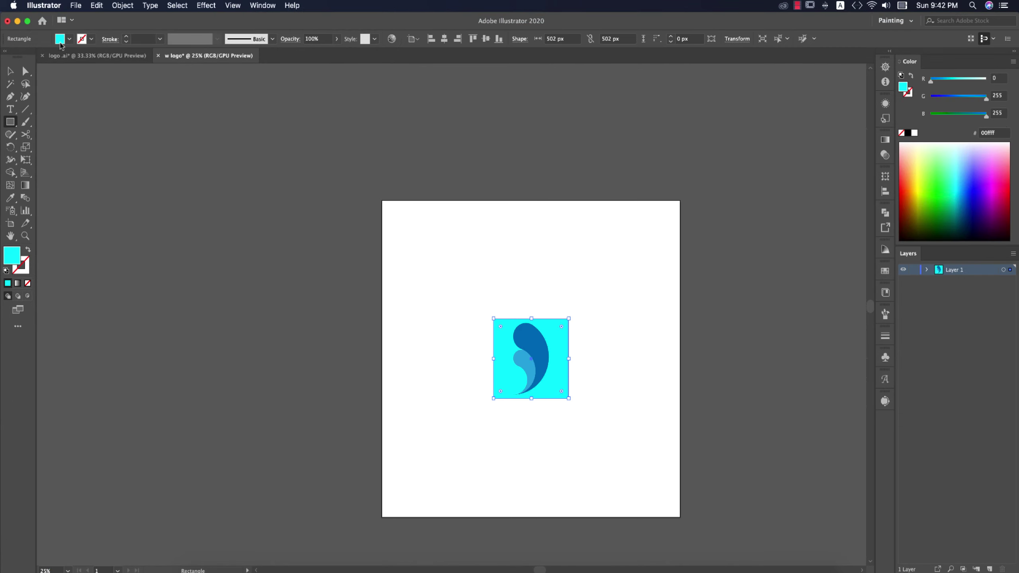
{"action": "left_click", "coordinate": [70, 38]}
{"action": "left_click", "coordinate": [77, 88]}
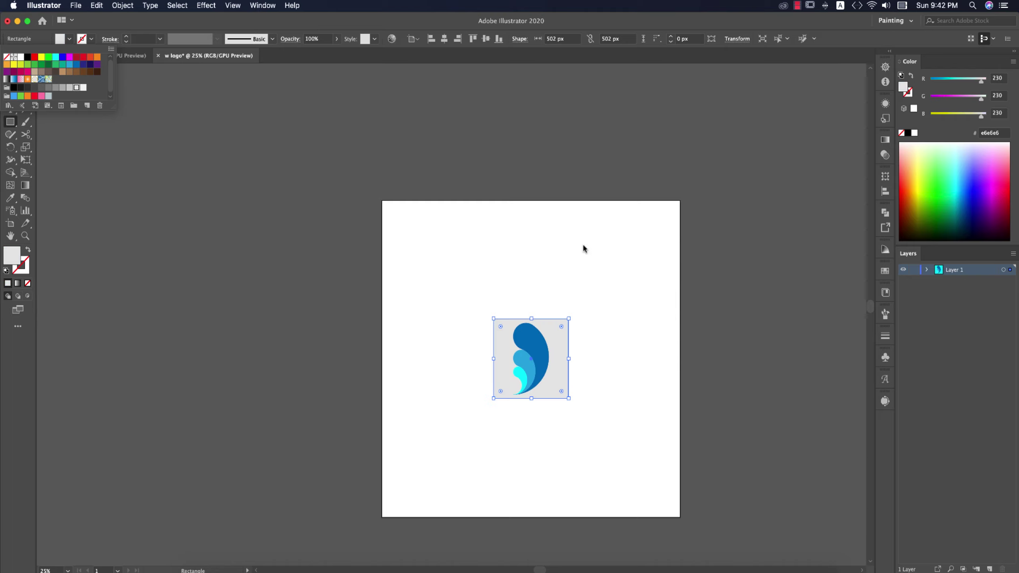
{"action": "left_click", "coordinate": [320, 148]}
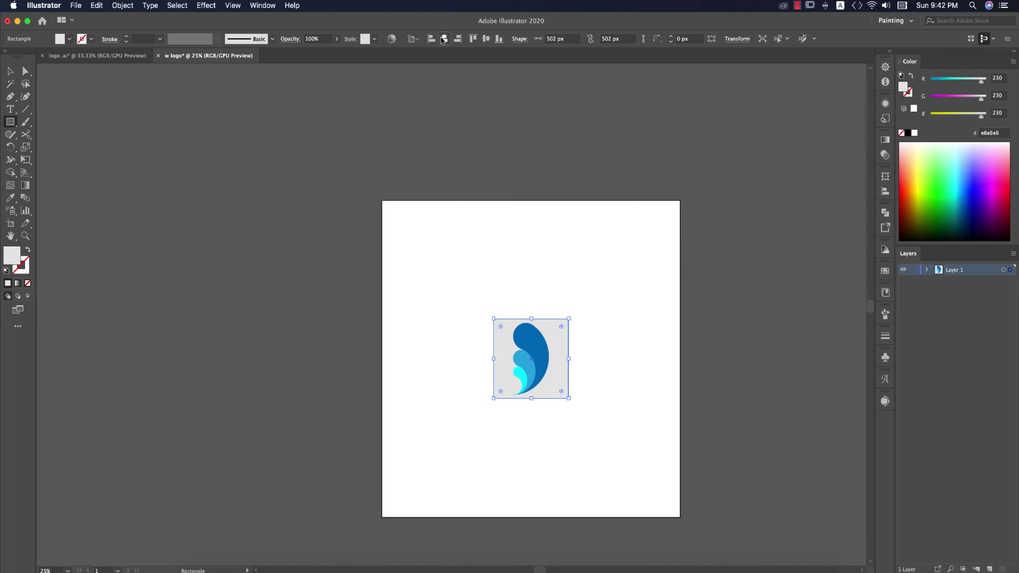
Step: Try rounding the grey square's corners with the corner widget and undo the change
{"action": "scroll", "coordinate": [555, 343], "scroll_direction": "up", "scroll_amount": 2}
{"action": "left_click_drag", "start_coordinate": [577, 301], "coordinate": [567, 314]}
{"action": "key", "text": "super+z"}
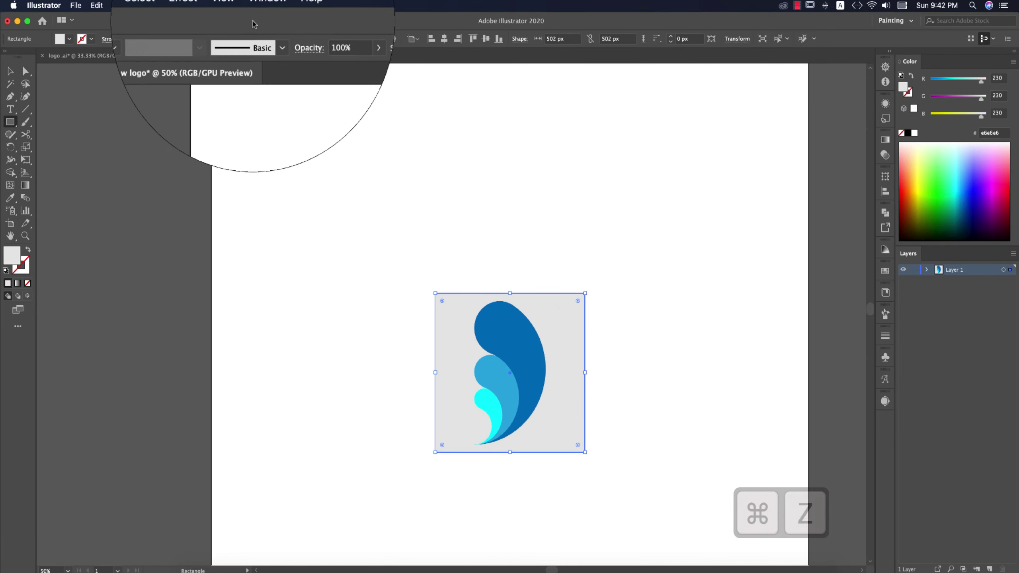
Step: Apply the Round Corners effect to the grey square with a radius of 98 px
{"action": "left_click", "coordinate": [232, 5]}
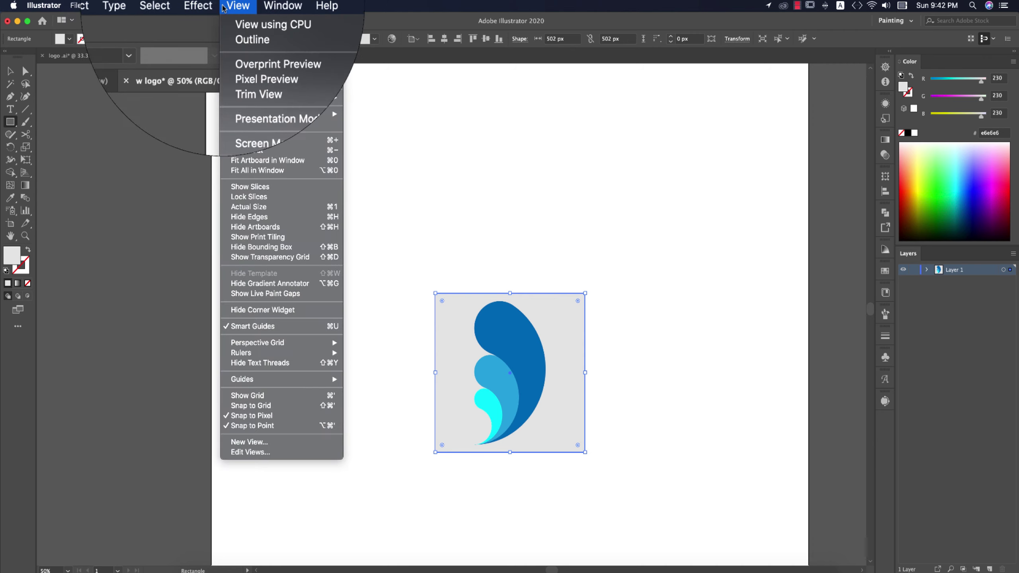
{"action": "mouse_move", "coordinate": [317, 145]}
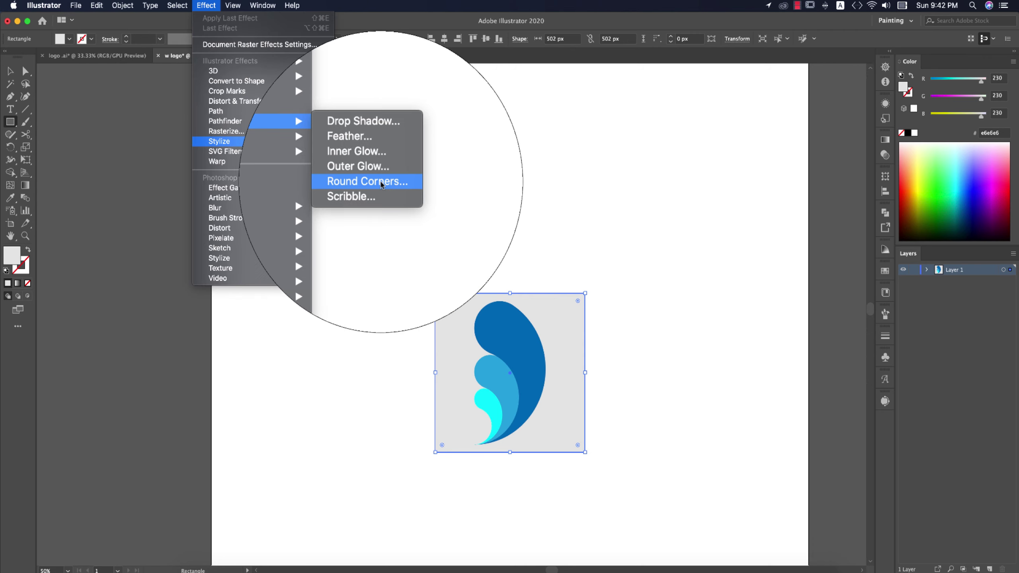
{"action": "left_click", "coordinate": [381, 183]}
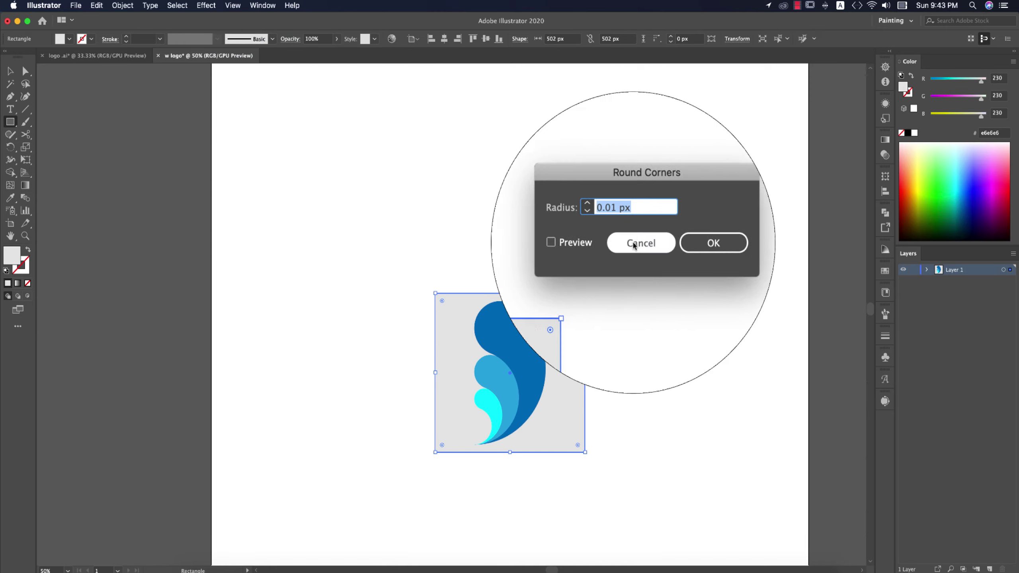
{"action": "left_click", "coordinate": [603, 241]}
{"action": "double_click", "coordinate": [620, 221]}
{"action": "type", "text": "6"}
{"action": "key", "text": "Tab"}
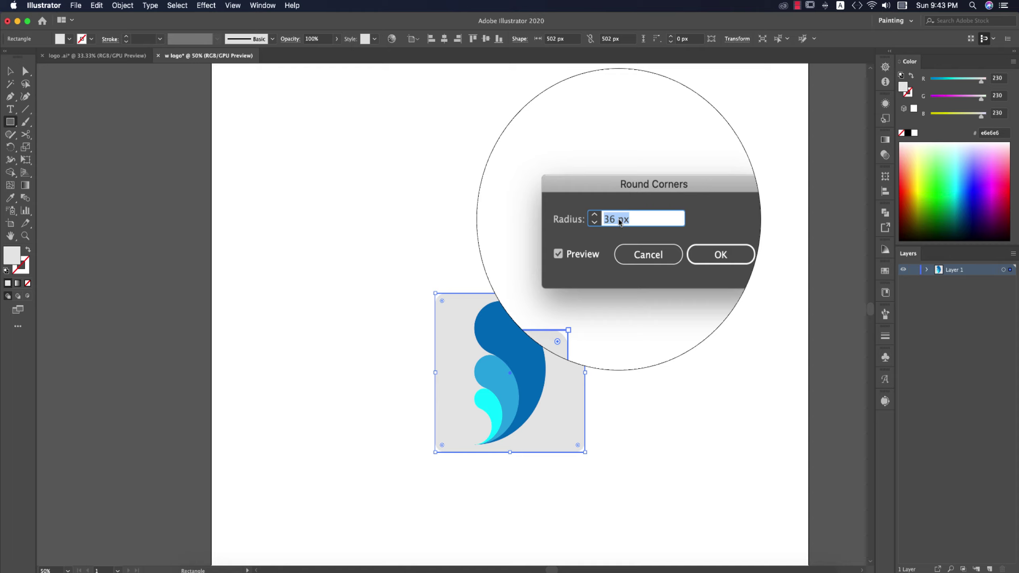
{"action": "type", "text": "100"}
{"action": "key", "text": "Tab"}
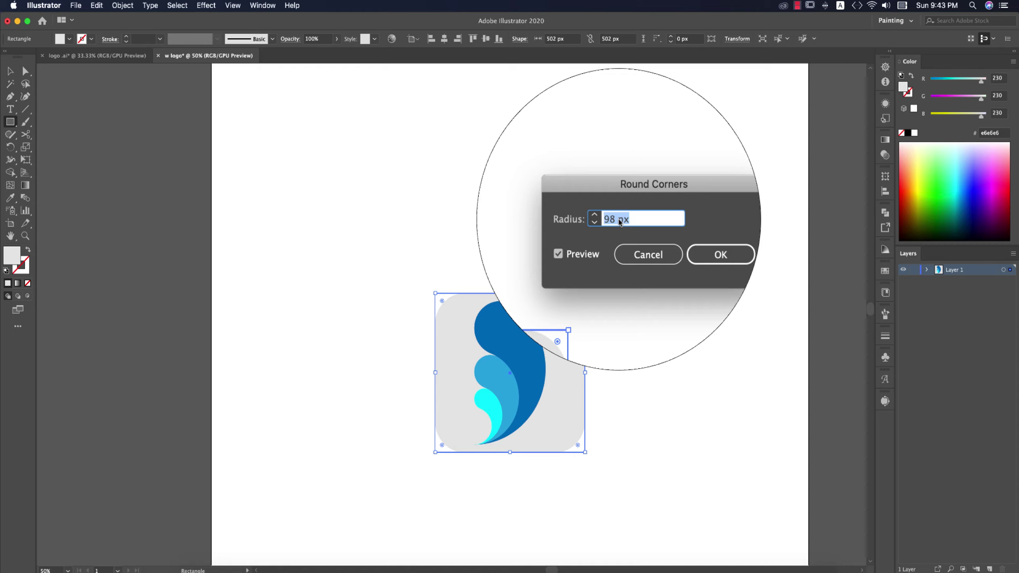
{"action": "key", "text": "Return"}
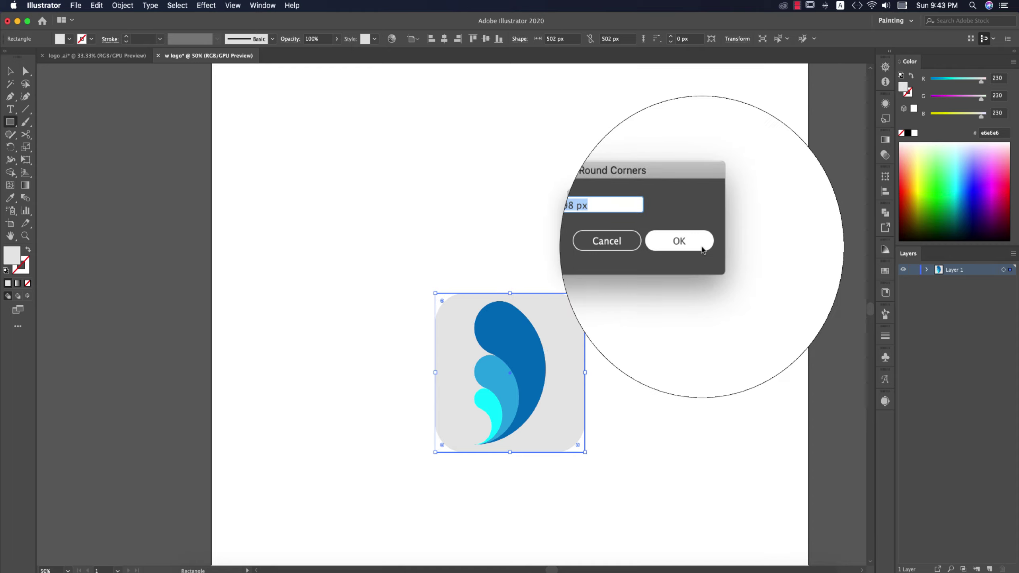
Step: Scale the crescent group down to about 184 × 348 px and center-align it with the rounded square
{"action": "key", "text": "v"}
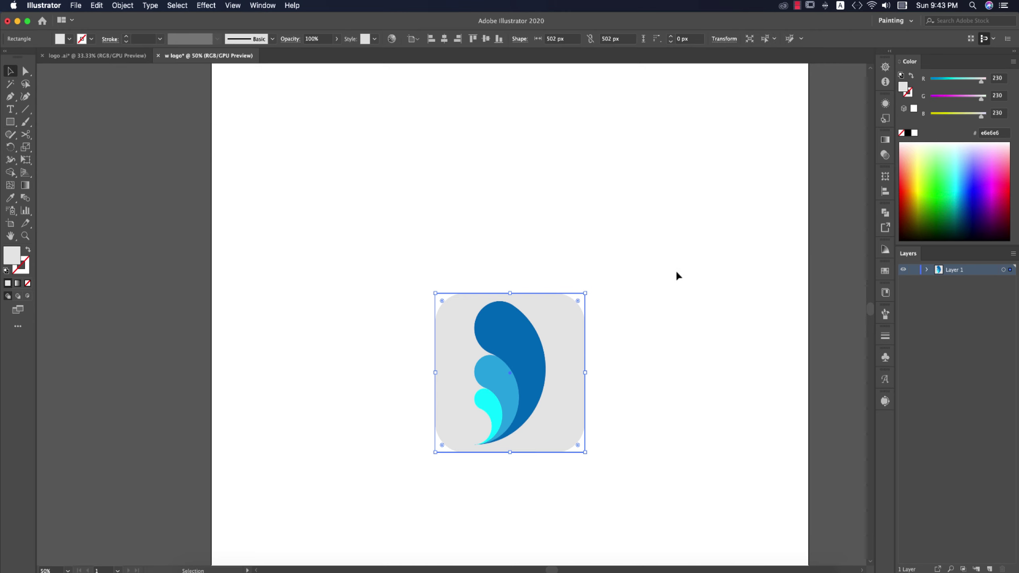
{"action": "left_click", "coordinate": [511, 315]}
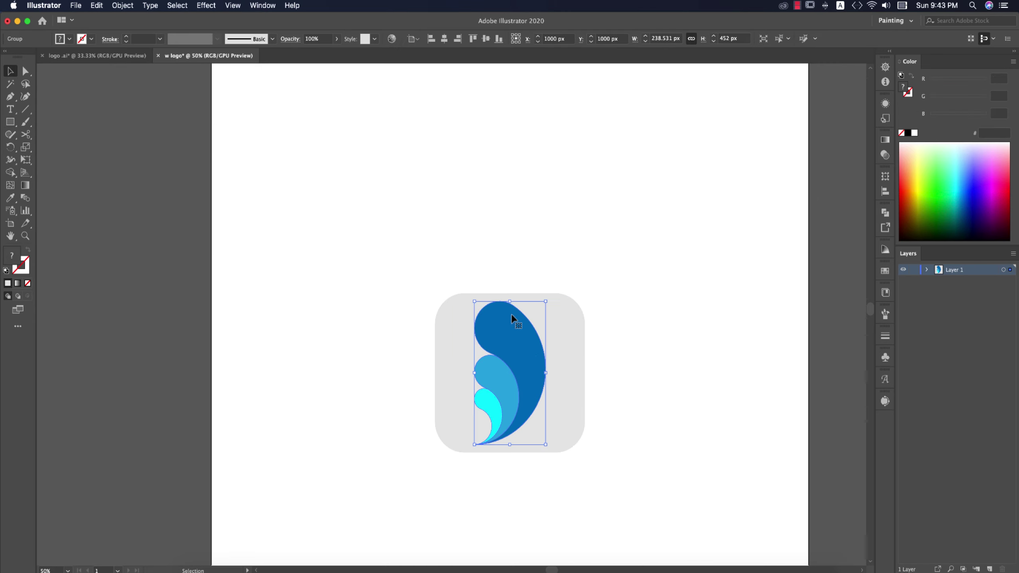
{"action": "left_click_drag", "start_coordinate": [511, 301], "coordinate": [516, 317]}
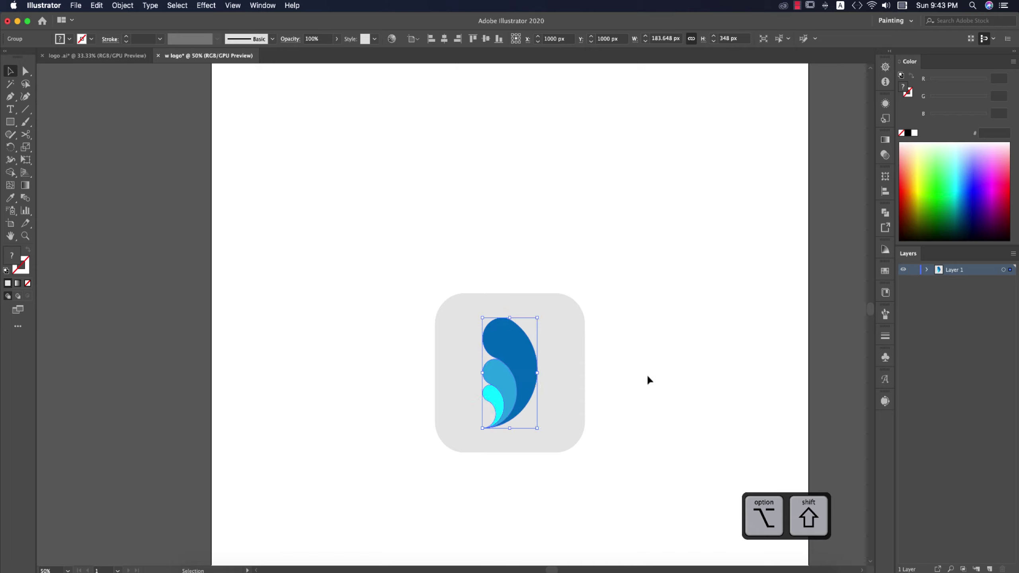
{"action": "left_click", "coordinate": [649, 380]}
{"action": "key", "text": "super+a"}
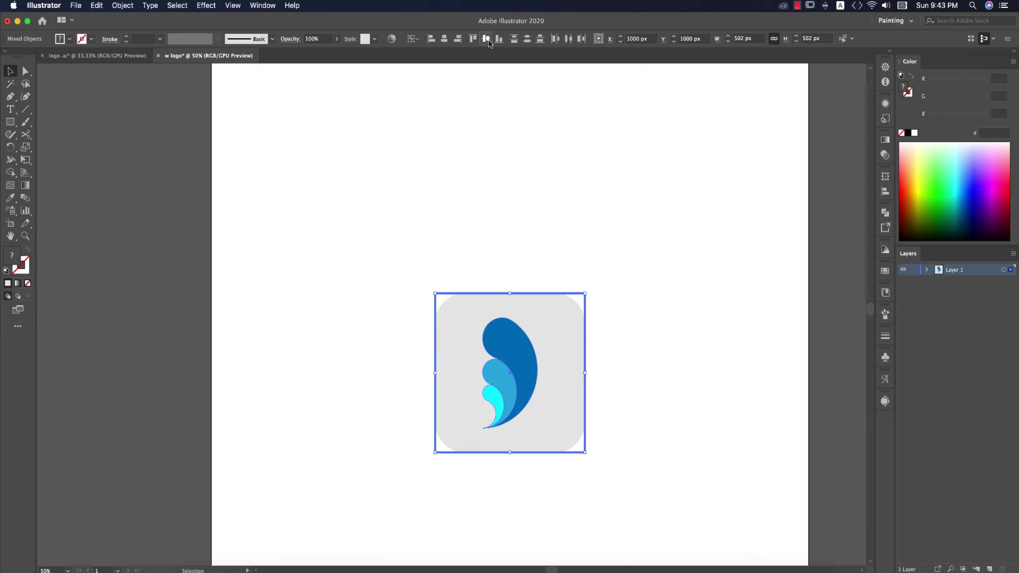
{"action": "left_click", "coordinate": [444, 40]}
{"action": "left_click", "coordinate": [681, 323]}
{"action": "scroll", "coordinate": [591, 351], "scroll_direction": "down", "scroll_amount": 2}
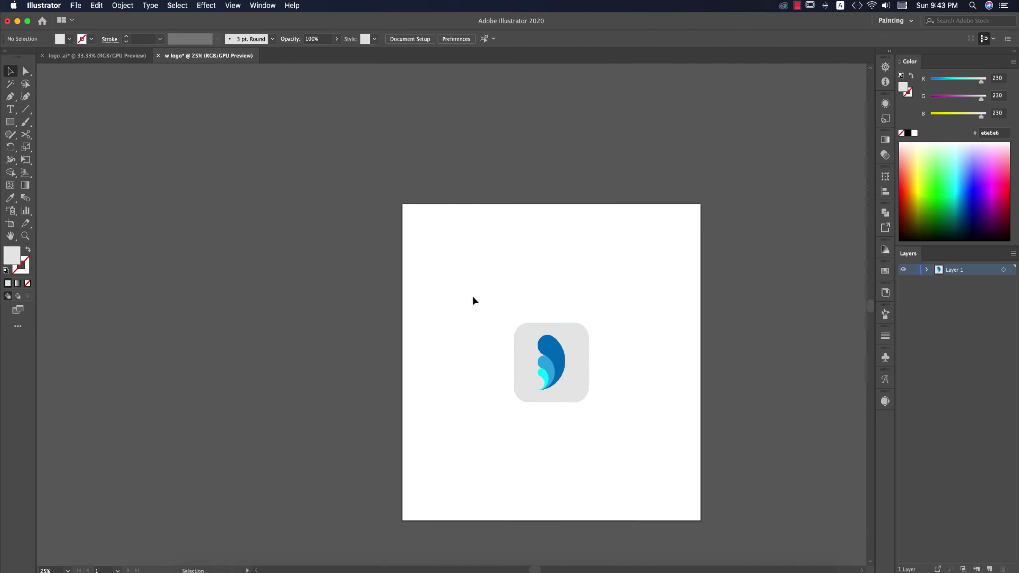
Step: Try moving the whole icon off the artboard to the left and return it to the artboard's center
{"action": "left_click_drag", "start_coordinate": [475, 300], "coordinate": [591, 375]}
{"action": "left_click_drag", "start_coordinate": [527, 345], "coordinate": [290, 318]}
{"action": "left_click", "coordinate": [409, 416]}
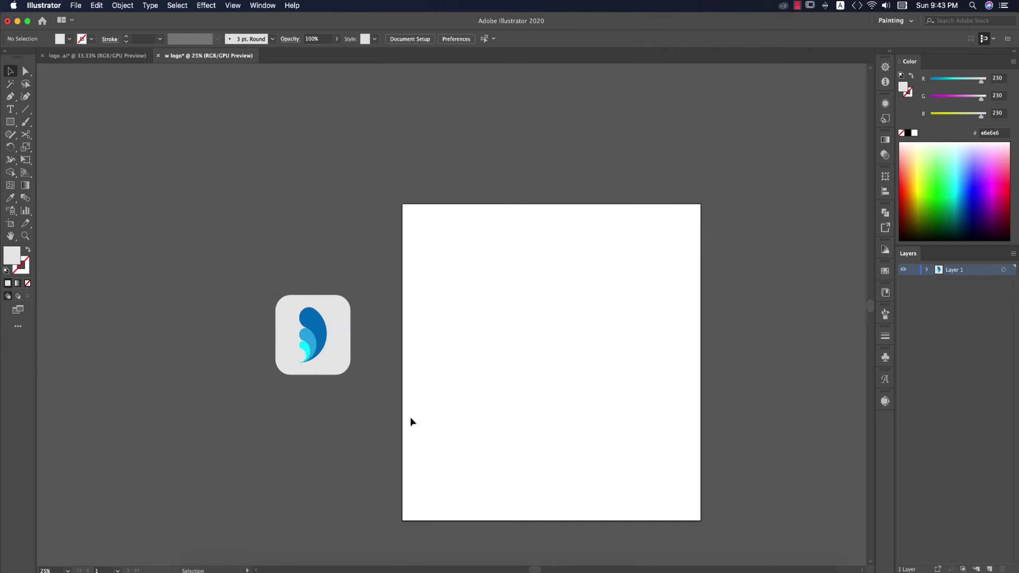
{"action": "scroll", "coordinate": [496, 403], "scroll_direction": "down", "scroll_amount": 2}
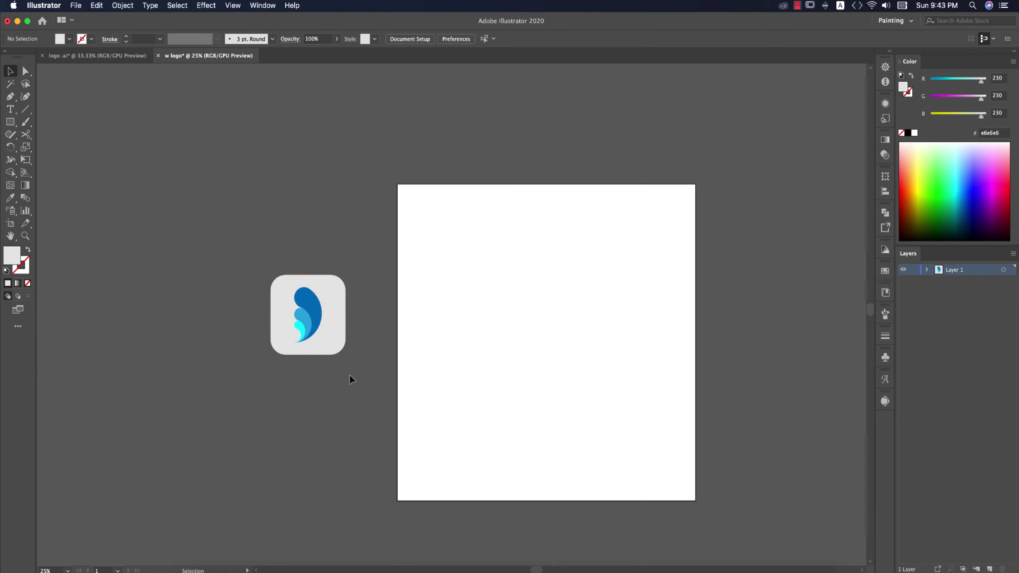
{"action": "left_click_drag", "start_coordinate": [329, 329], "coordinate": [573, 360]}
{"action": "scroll", "coordinate": [600, 375], "scroll_direction": "up", "scroll_amount": 1}
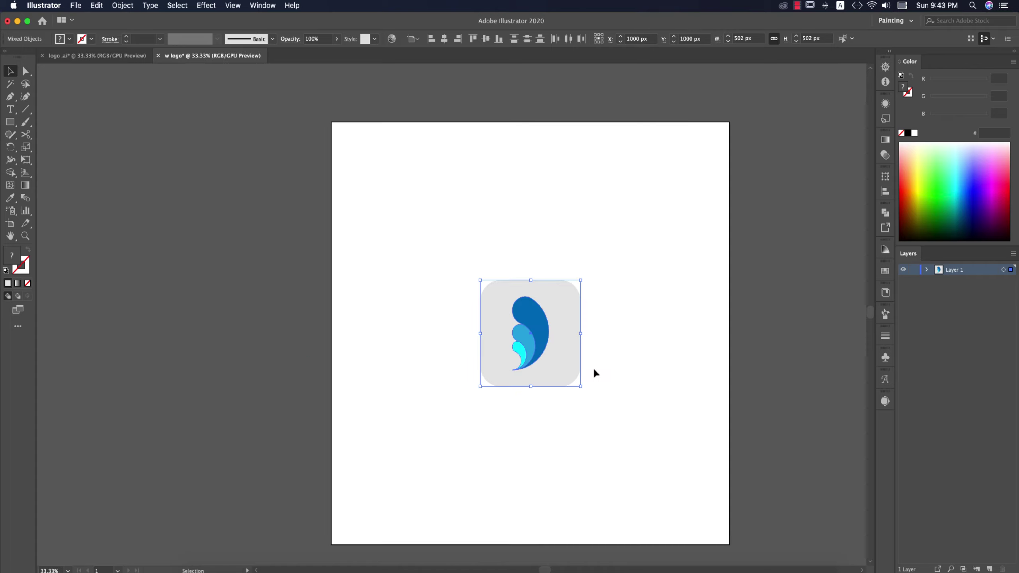
{"action": "left_click", "coordinate": [596, 368]}
Step: Copy the grey rounded square and paste two copies in place in front of it, behind the crescents
{"action": "left_click", "coordinate": [575, 358]}
{"action": "left_click_drag", "start_coordinate": [660, 430], "coordinate": [589, 306]}
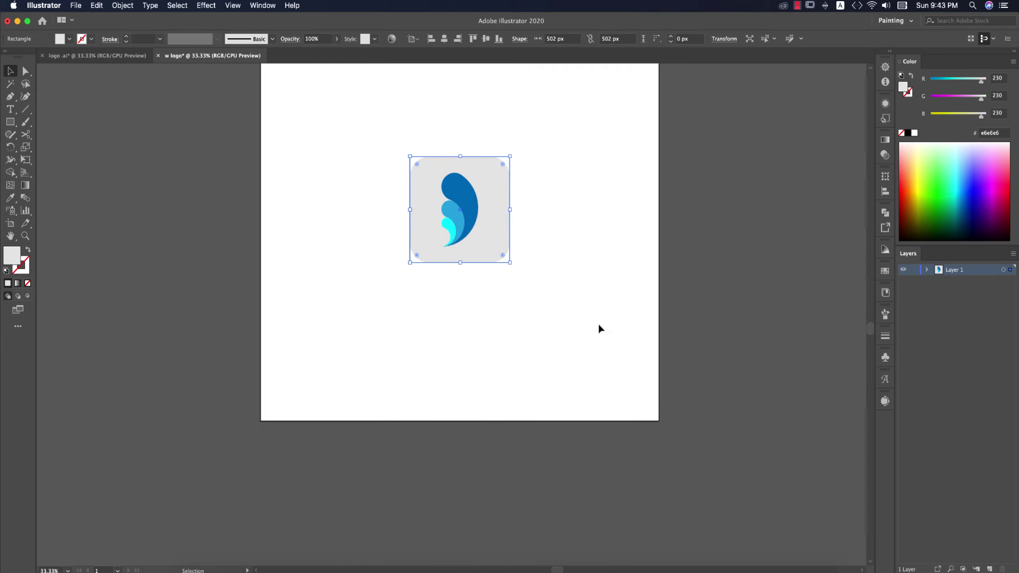
{"action": "left_click", "coordinate": [504, 246]}
{"action": "left_click", "coordinate": [503, 237]}
{"action": "key", "text": "super+c"}
{"action": "key", "text": "super+f"}
{"action": "key", "text": "super+f"}
{"action": "left_click", "coordinate": [670, 451]}
Step: Move one rounded-square copy diagonally off the artboard so its upper-left corner meets the artboard's lower-right corner
{"action": "left_click", "coordinate": [491, 224]}
{"action": "left_click", "coordinate": [637, 383]}
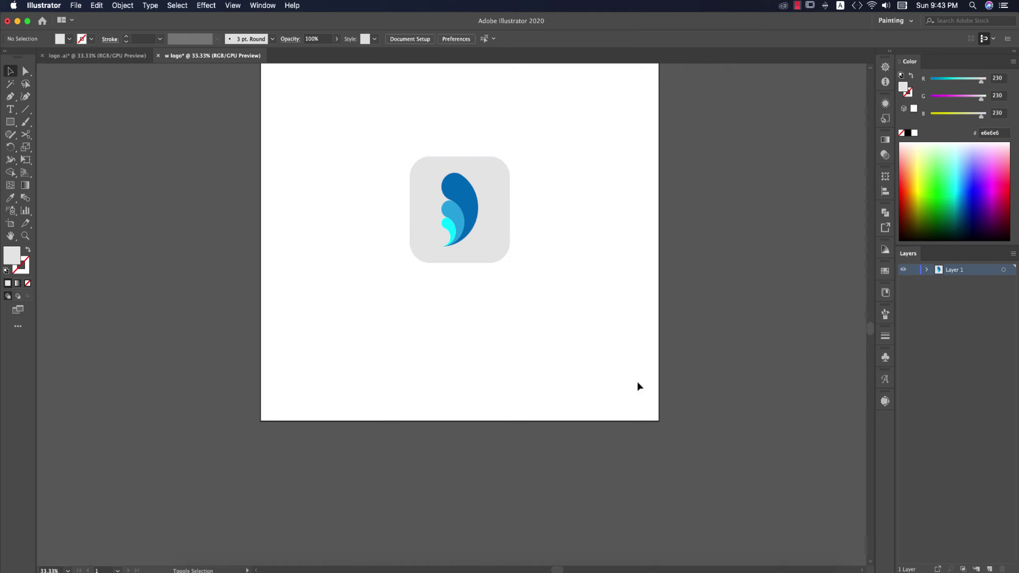
{"action": "left_click", "coordinate": [494, 225], "text": "shift"}
{"action": "left_click_drag", "start_coordinate": [496, 233], "coordinate": [736, 502]}
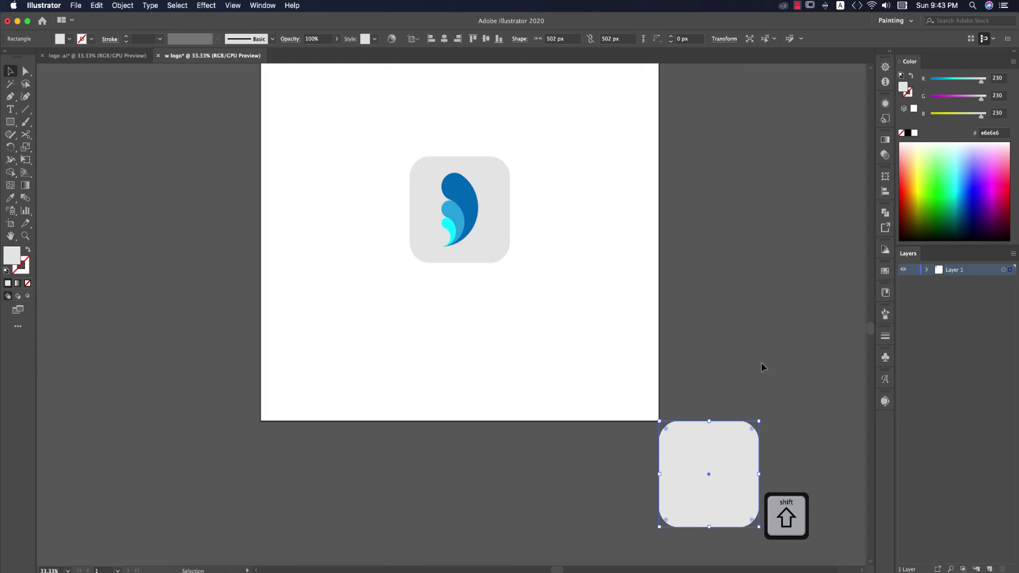
Step: Try moving another rounded square out from behind the crescents to the left and undo the move
{"action": "left_click", "coordinate": [484, 239]}
{"action": "left_click_drag", "start_coordinate": [498, 235], "coordinate": [374, 243]}
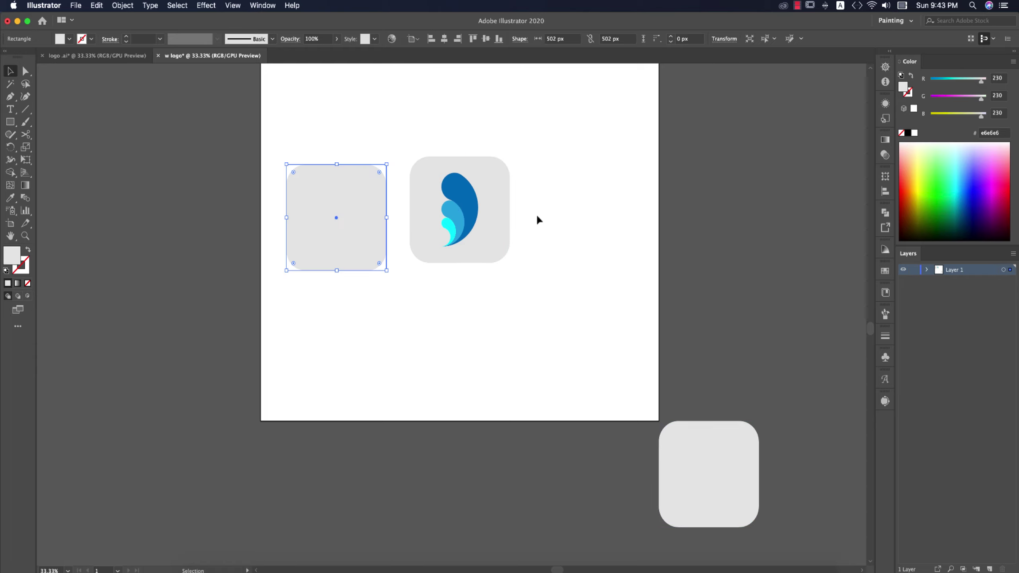
{"action": "key", "text": "super+z"}
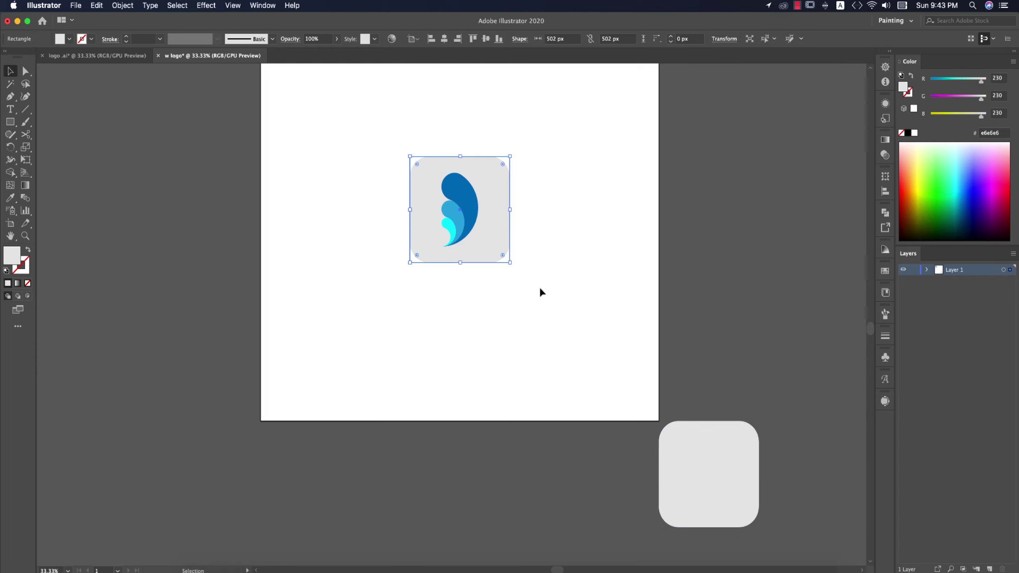
{"action": "left_click", "coordinate": [525, 247]}
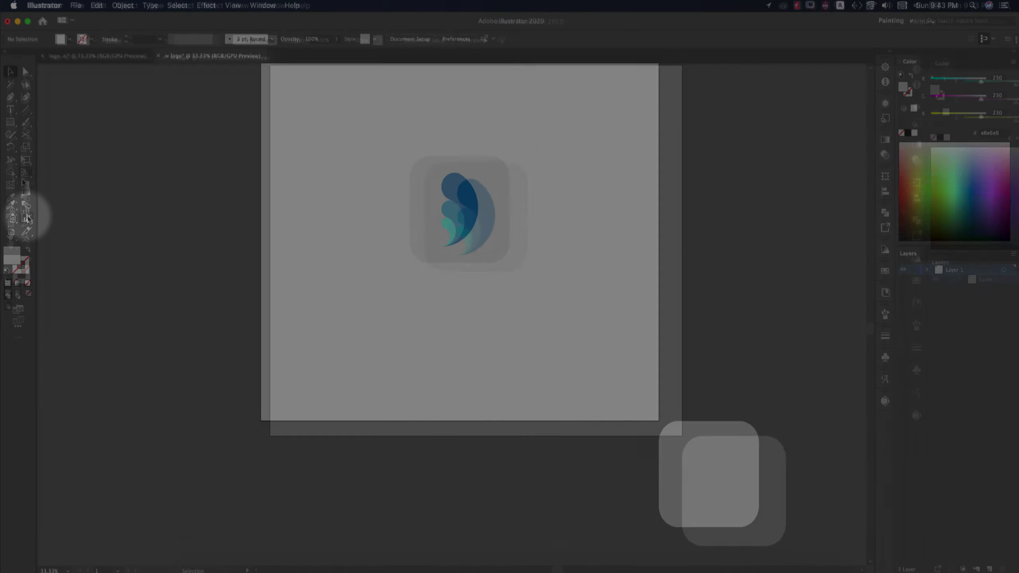
Step: Blend the central rounded square with its off-artboard copy, using Specified Steps spacing with the preview on
{"action": "left_click", "coordinate": [25, 198]}
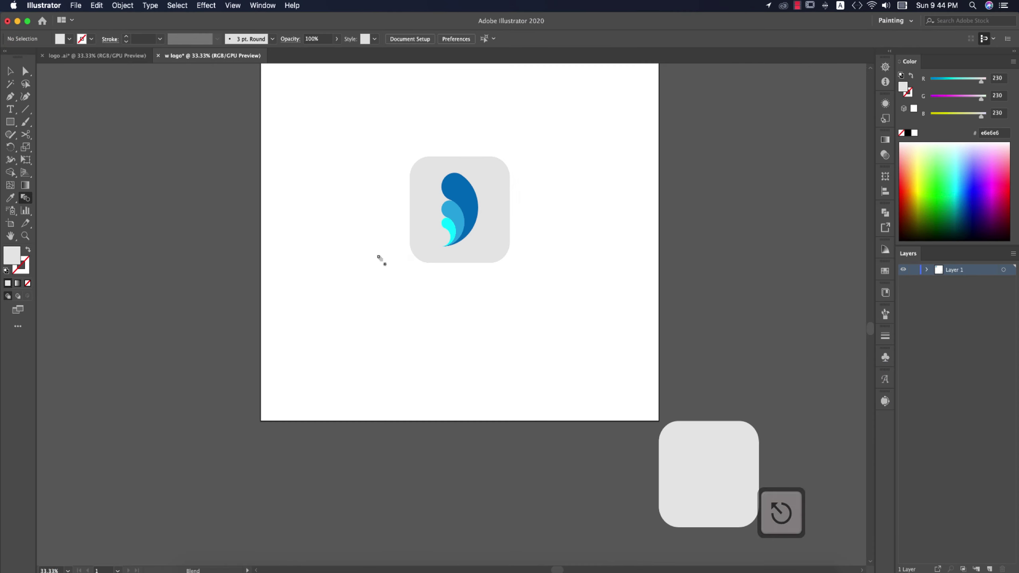
{"action": "left_click", "coordinate": [713, 459]}
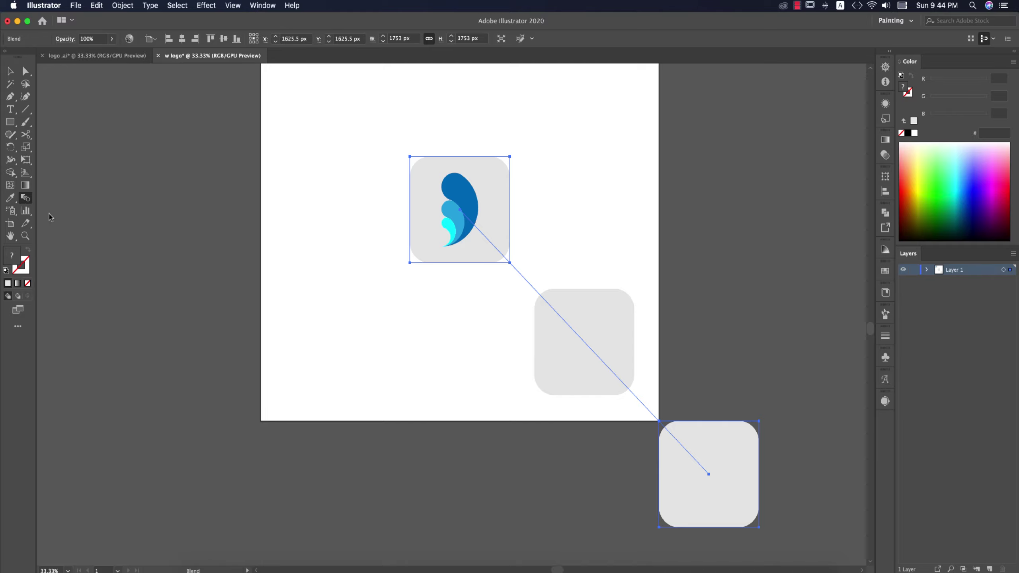
{"action": "double_click", "coordinate": [24, 199]}
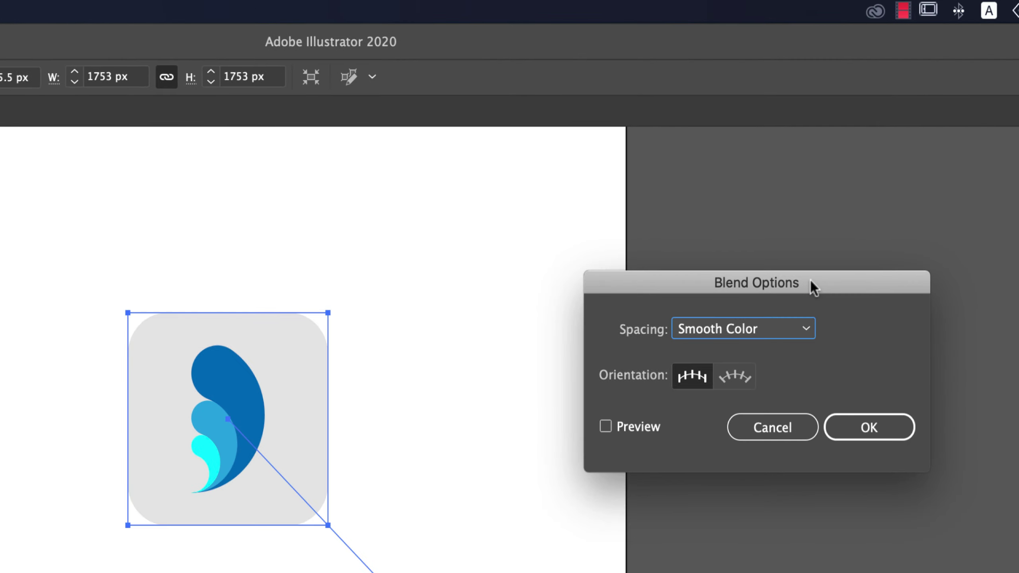
{"action": "left_click", "coordinate": [764, 329]}
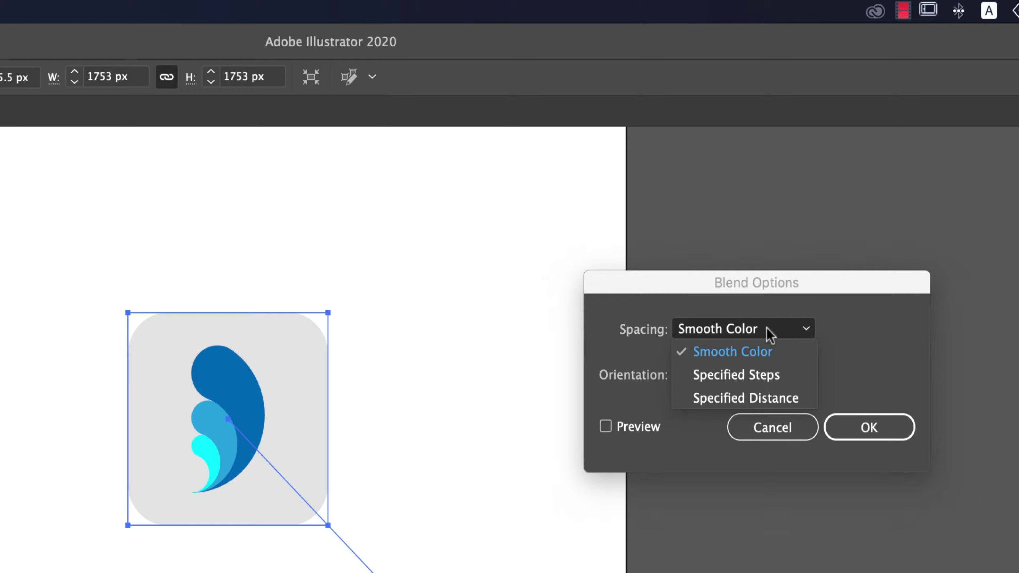
{"action": "left_click", "coordinate": [739, 373]}
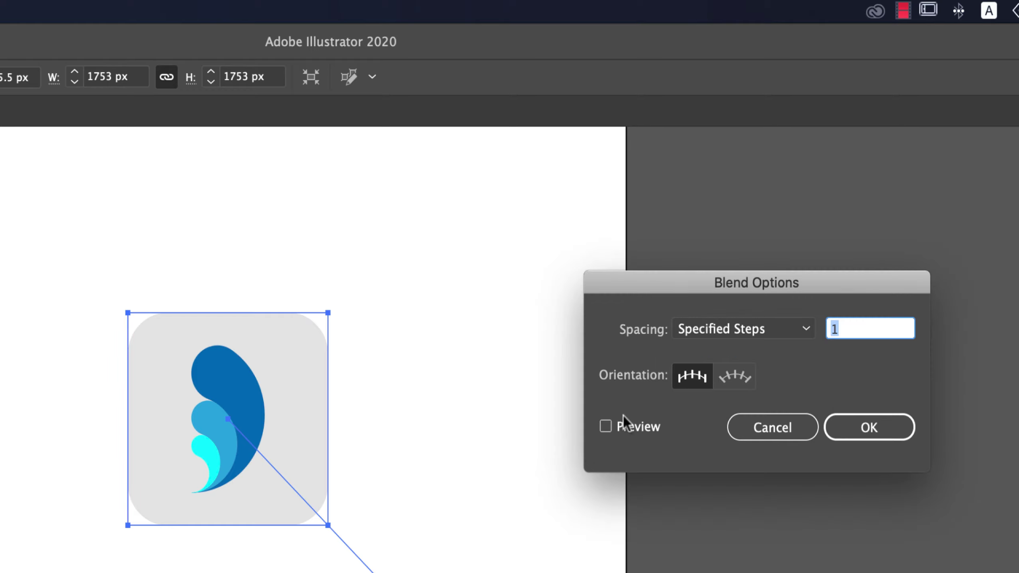
{"action": "left_click", "coordinate": [606, 425]}
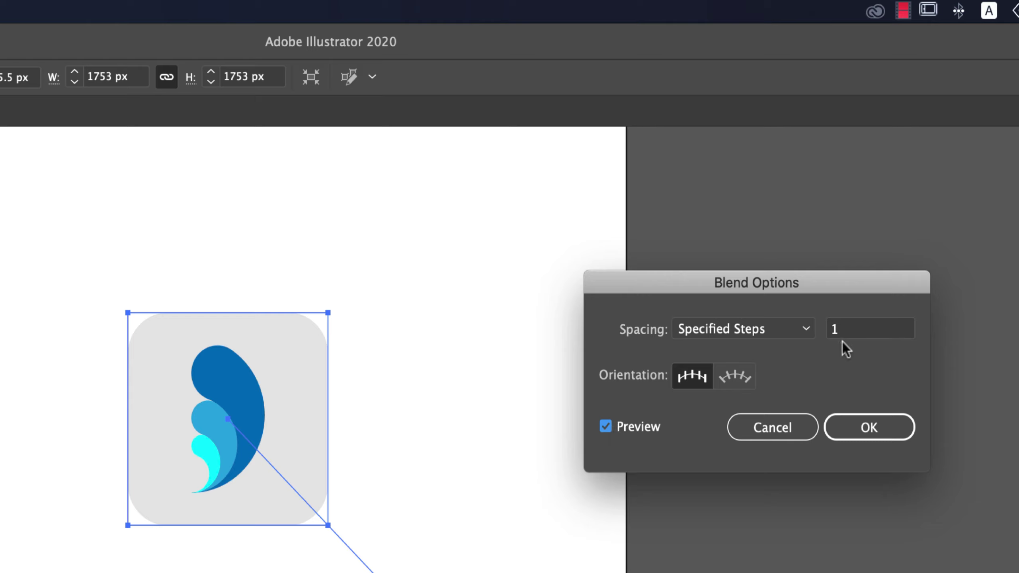
Step: Set the blend's number of steps to 200 and apply the blend options
{"action": "left_click", "coordinate": [849, 331]}
{"action": "type", "text": "24"}
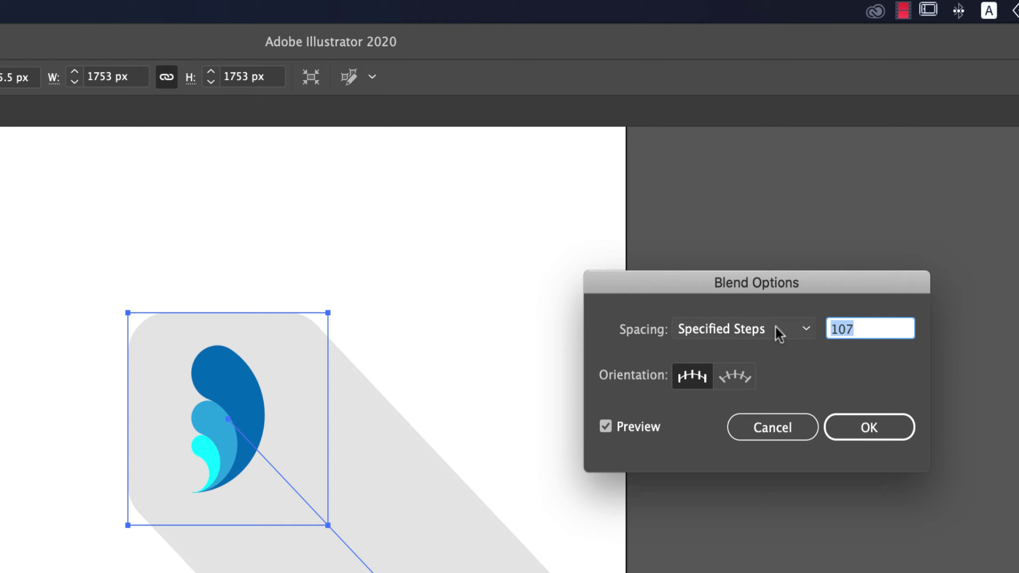
{"action": "type", "text": "100"}
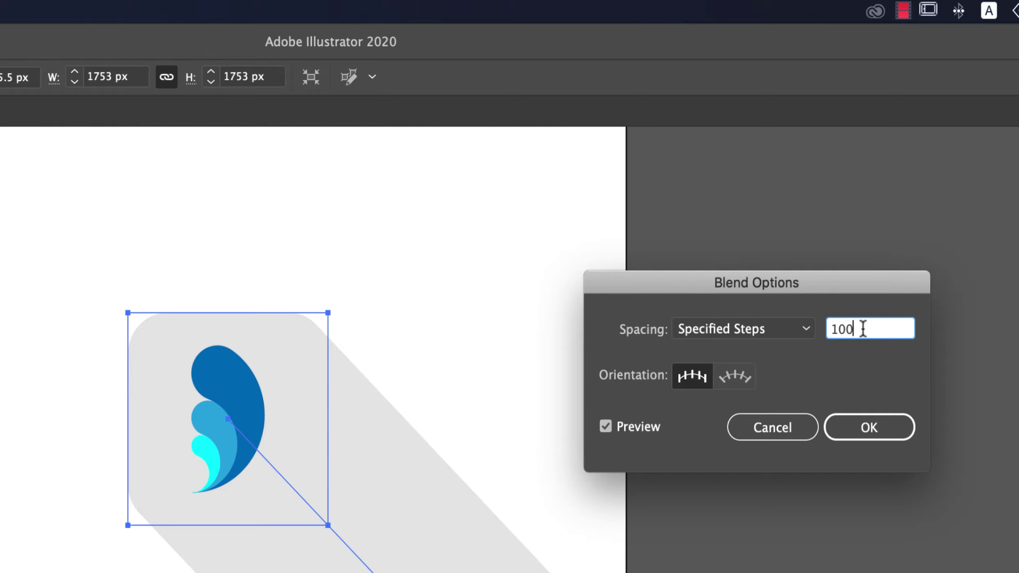
{"action": "key", "text": "Tab"}
{"action": "type", "text": "2"}
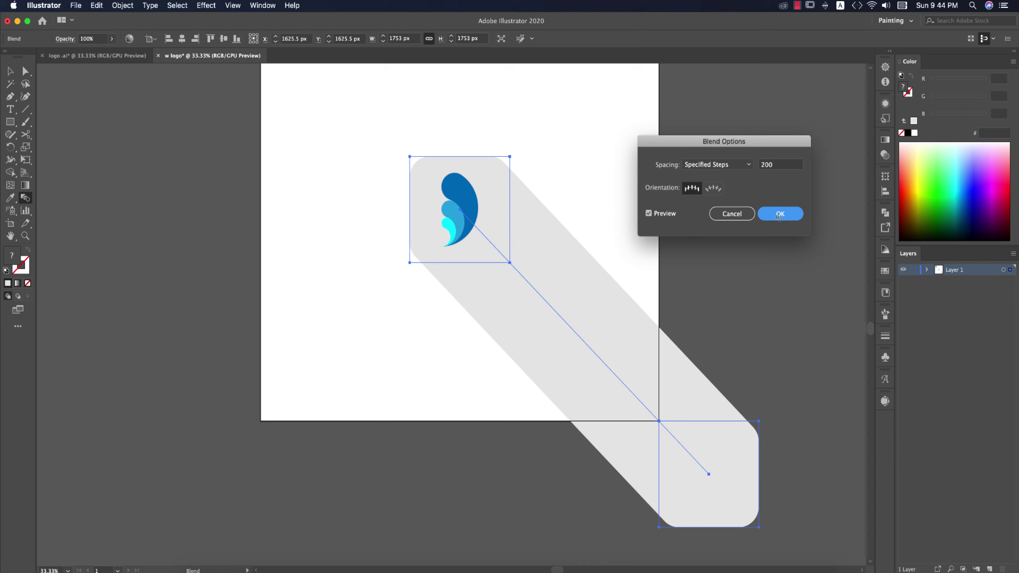
{"action": "left_click", "coordinate": [862, 429]}
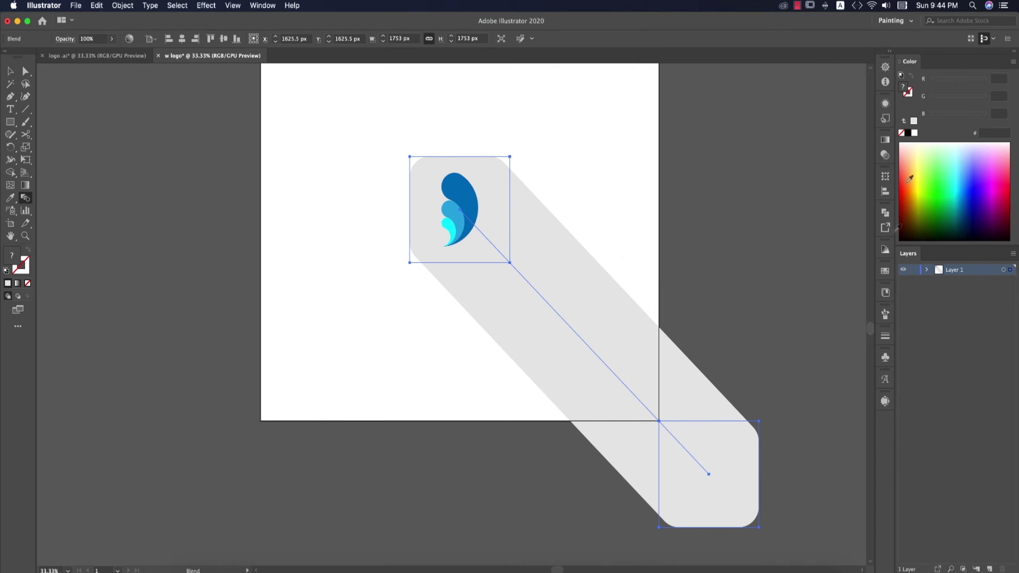
Step: Open the gradient settings and select the blend between the two rounded squares
{"action": "left_click", "coordinate": [885, 139]}
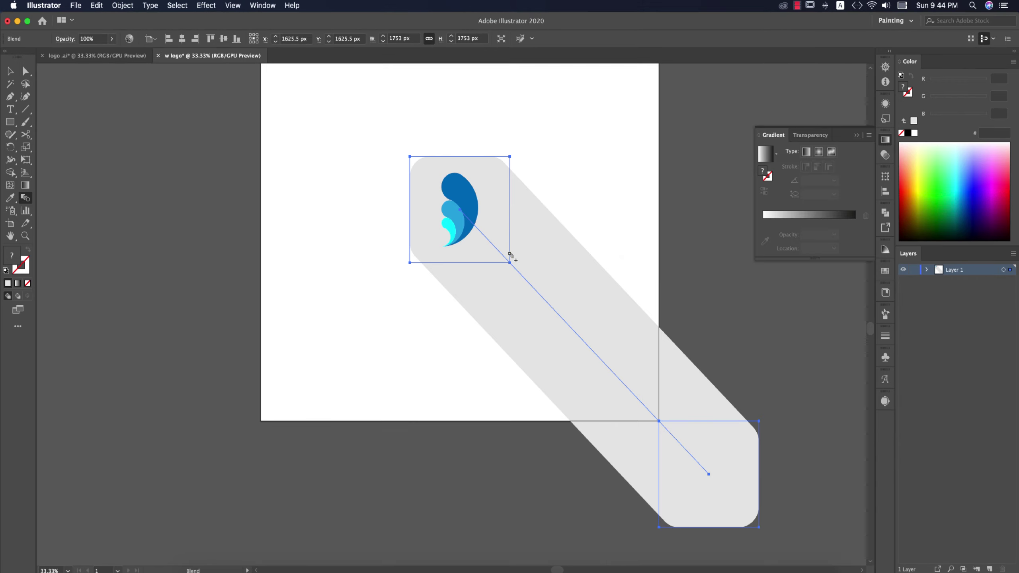
{"action": "key", "text": "v"}
{"action": "left_click", "coordinate": [725, 277]}
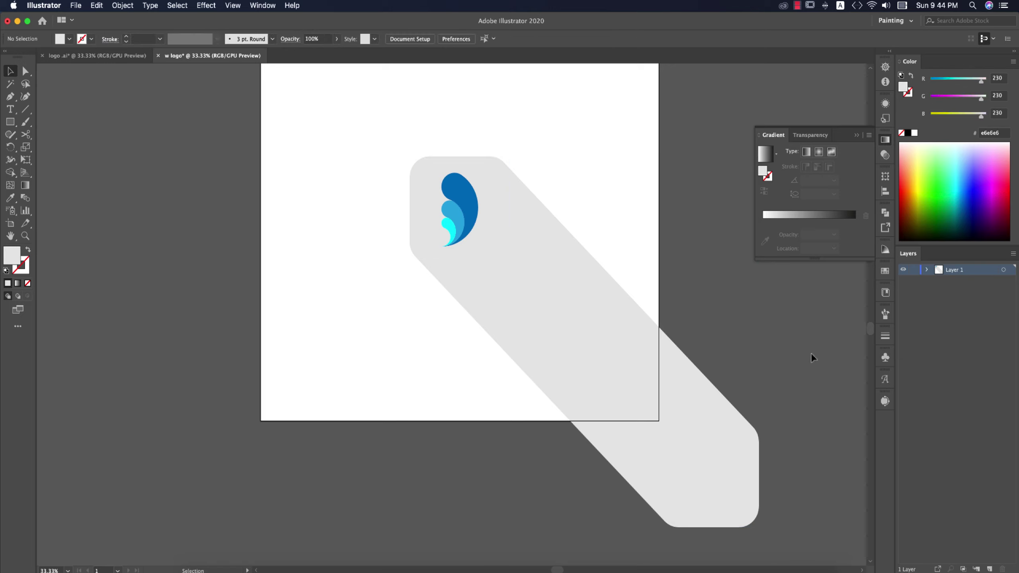
{"action": "left_click", "coordinate": [479, 173]}
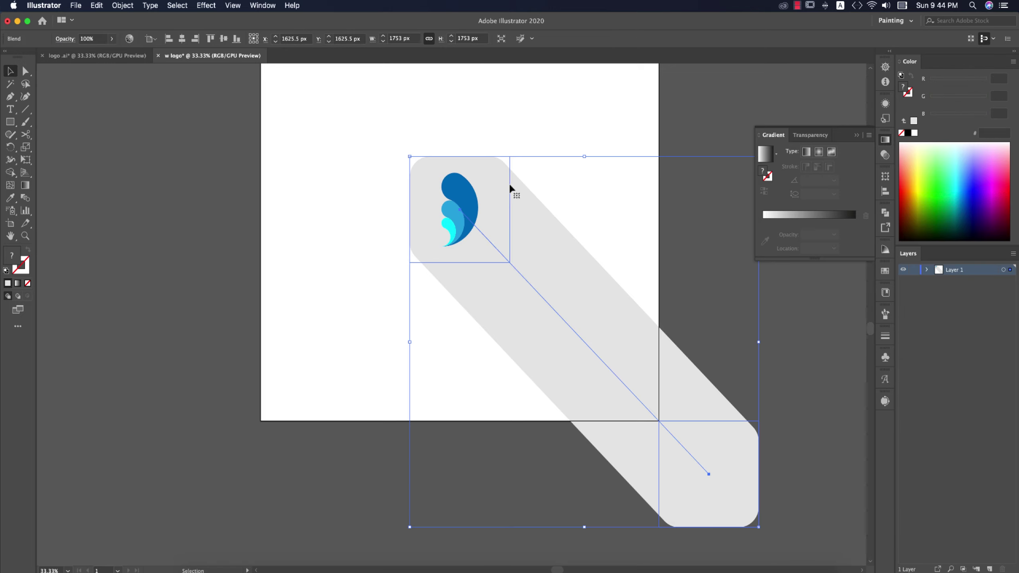
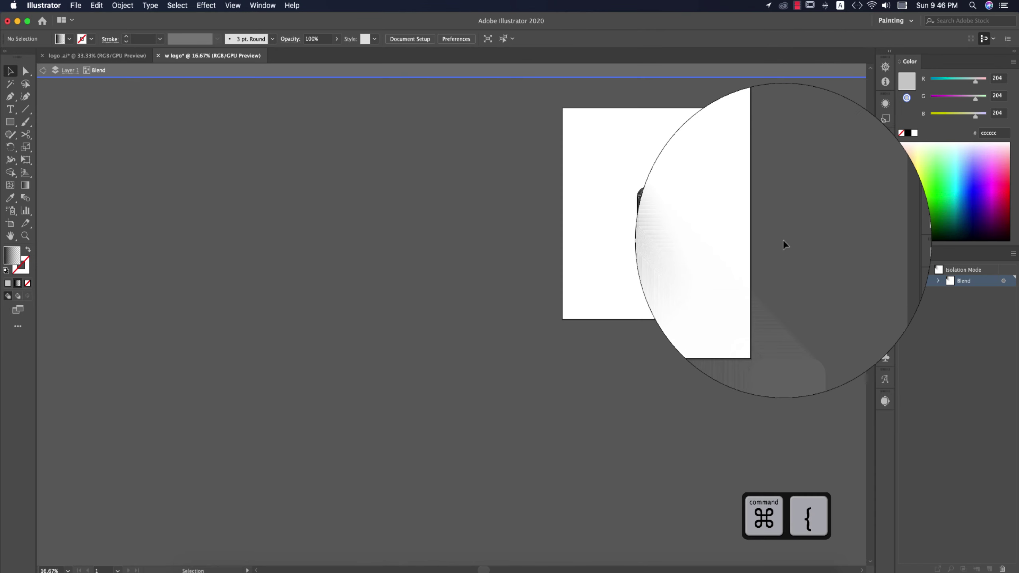
Step: Leave the blend's isolation mode and add a 2000 by 2000 px rectangle behind all artwork, covering the artboard
{"action": "double_click", "coordinate": [784, 240]}
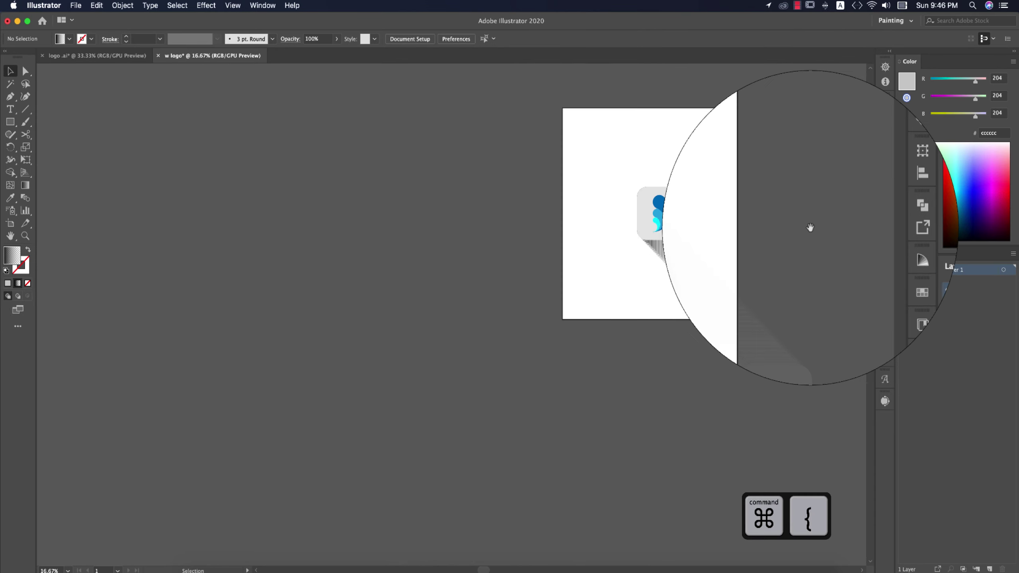
{"action": "left_click_drag", "start_coordinate": [810, 228], "coordinate": [761, 238]}
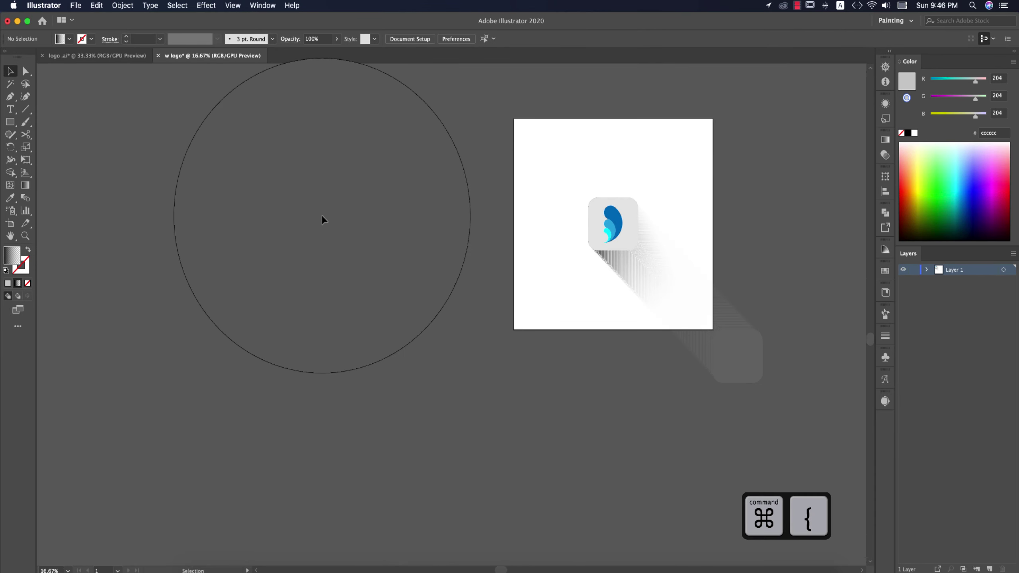
{"action": "left_click", "coordinate": [11, 122]}
{"action": "mouse_move", "coordinate": [509, 118]}
{"action": "left_mouse_down"}
{"action": "mouse_move", "coordinate": [537, 169]}
{"action": "mouse_move", "coordinate": [681, 330]}
{"action": "left_mouse_up"}
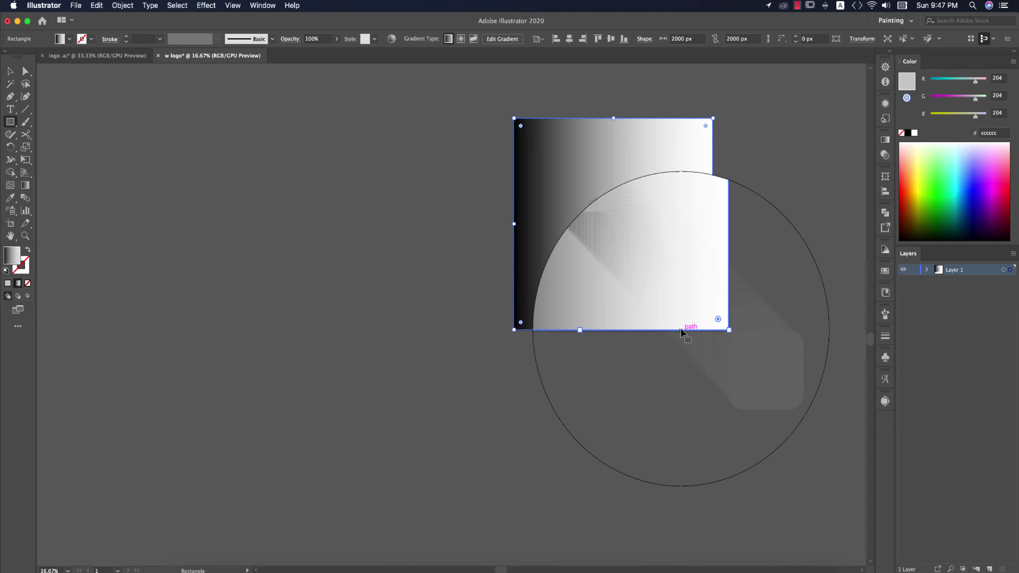
{"action": "key", "text": "super+shift+bracketleft"}
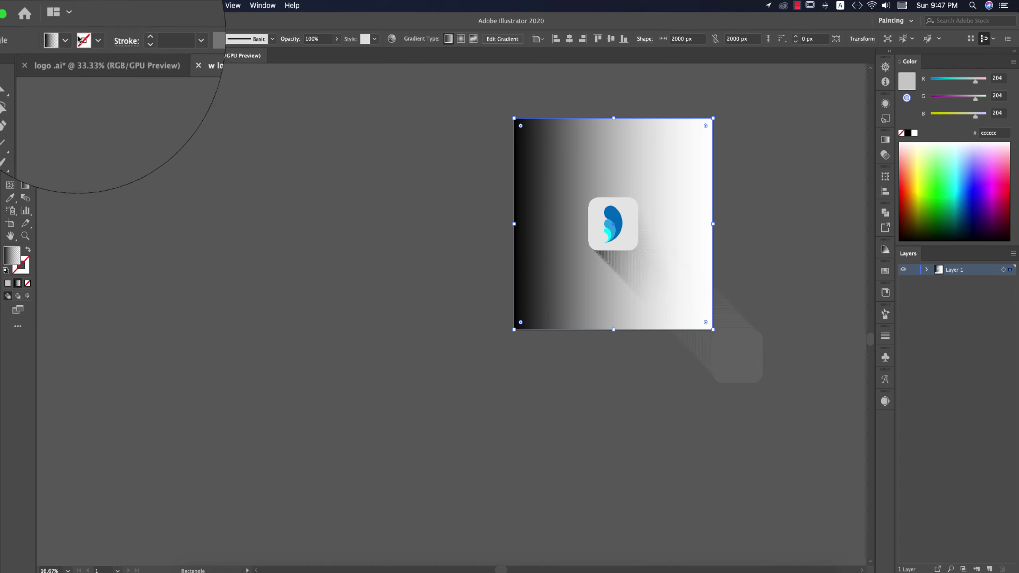
Step: Fill the background rectangle with the solid mid grey 808080
{"action": "left_click", "coordinate": [69, 39]}
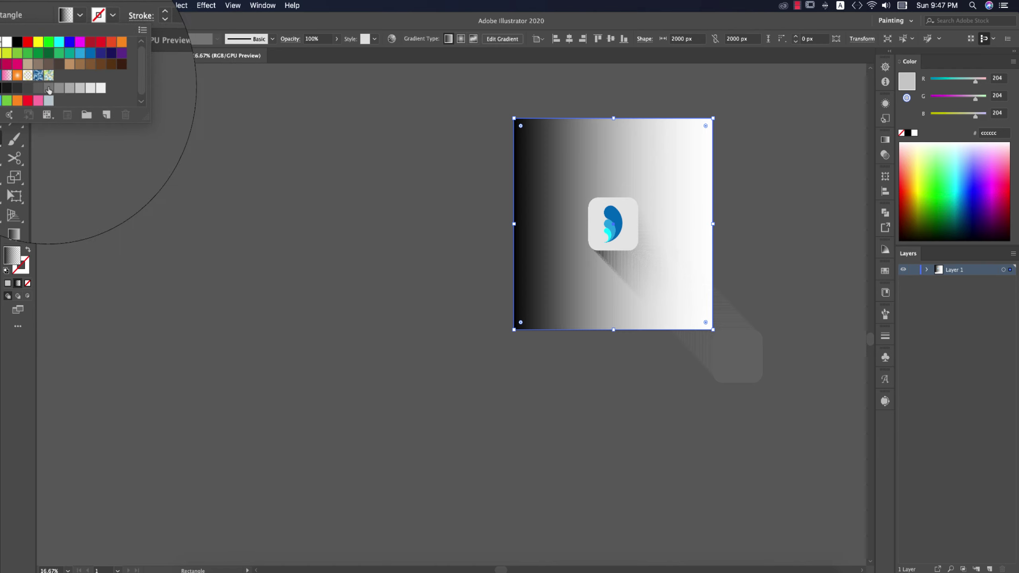
{"action": "left_click", "coordinate": [37, 92]}
{"action": "left_click", "coordinate": [340, 143]}
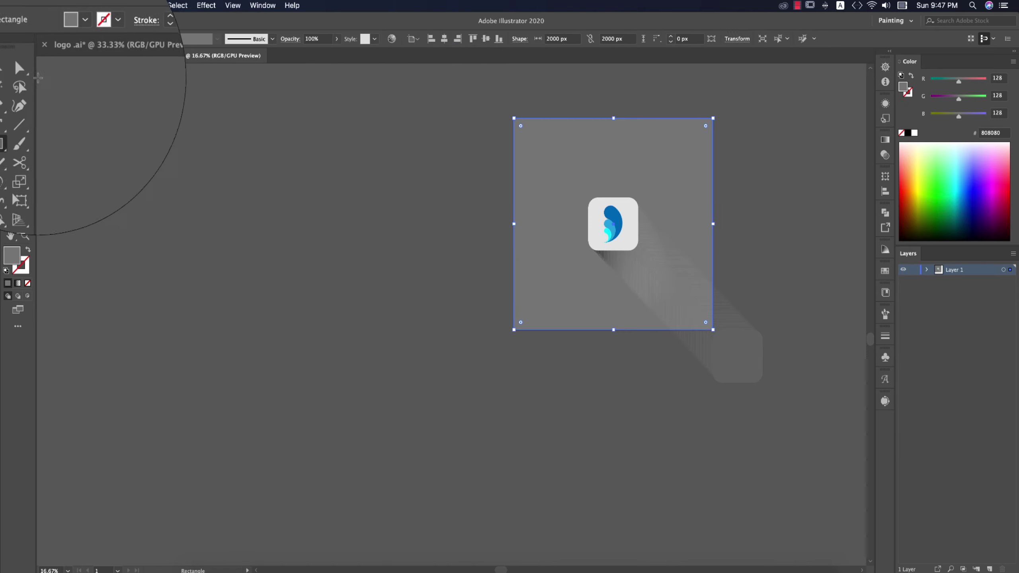
Step: Copy the three colour sample squares from the logo .ai document and place them beside the artboard in w logo
{"action": "left_click", "coordinate": [11, 71]}
{"action": "left_click", "coordinate": [101, 82]}
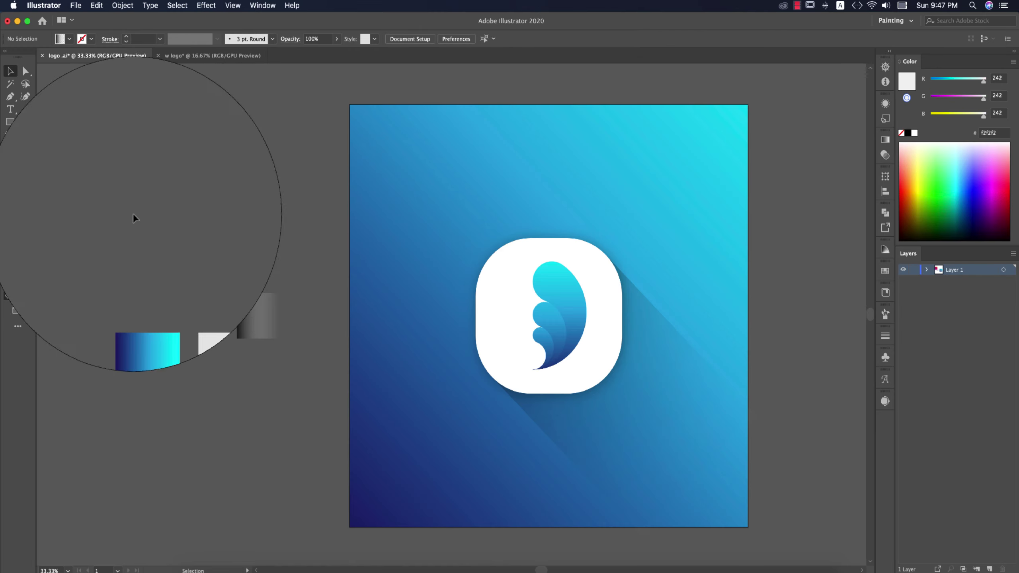
{"action": "left_click_drag", "start_coordinate": [283, 326], "coordinate": [283, 326]}
{"action": "left_click_drag", "start_coordinate": [264, 298], "coordinate": [470, 298]}
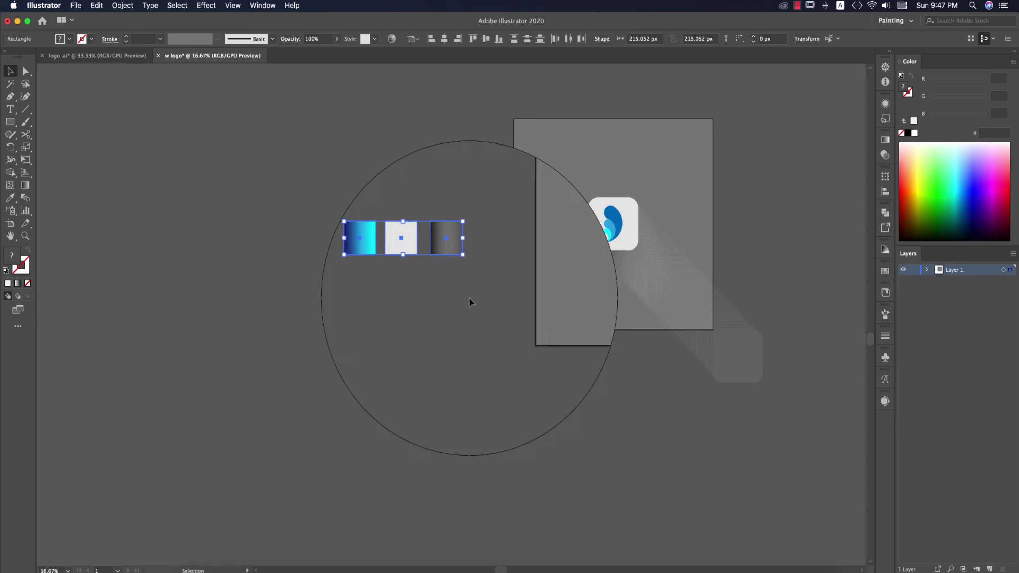
{"action": "left_click", "coordinate": [742, 245]}
Step: Apply the blue-to-cyan gradient of the first sample square to the background rectangle with the Eyedropper
{"action": "scroll", "coordinate": [742, 245], "scroll_direction": "up", "scroll_amount": 2}
{"action": "left_click_drag", "start_coordinate": [734, 272], "coordinate": [832, 318]}
{"action": "scroll", "coordinate": [721, 280], "scroll_direction": "down", "scroll_amount": 1}
{"action": "left_click", "coordinate": [708, 229]}
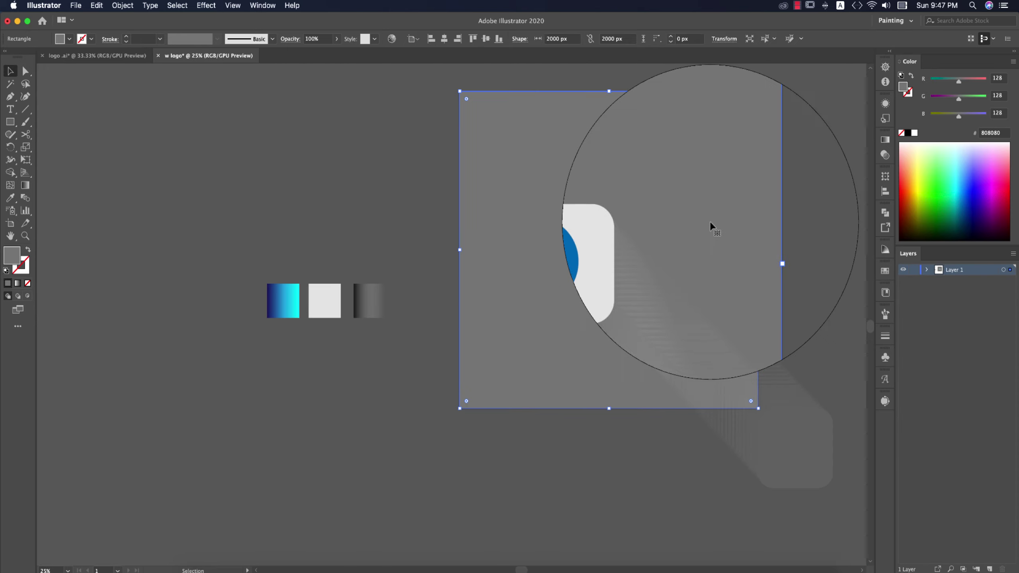
{"action": "key", "text": "i"}
{"action": "left_click", "coordinate": [294, 299]}
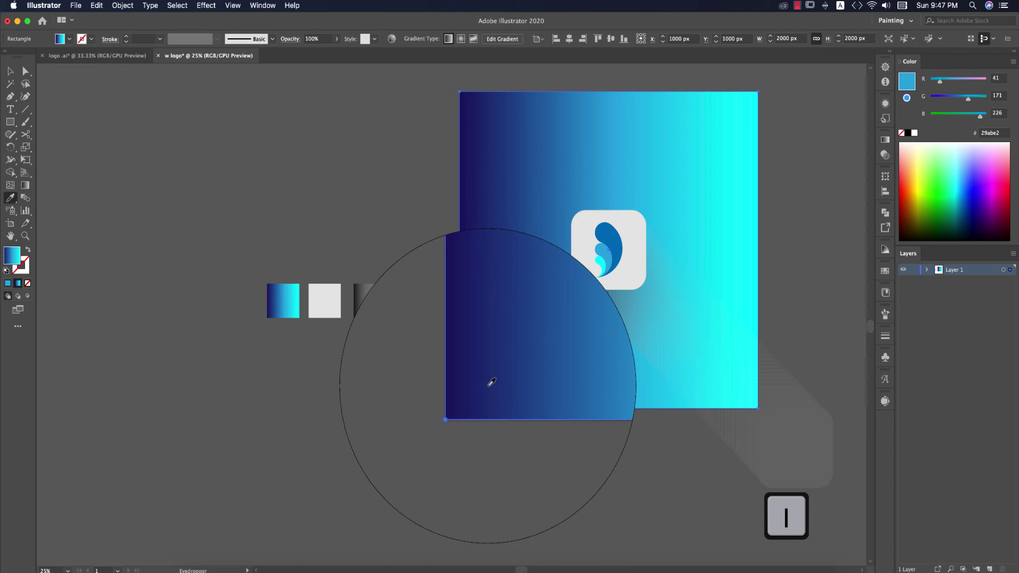
Step: Redirect the background gradient diagonally from the dark lower-left corner to the cyan upper-right corner and deselect the rectangle
{"action": "mouse_move", "coordinate": [466, 399]}
{"action": "left_mouse_down"}
{"action": "mouse_move", "coordinate": [772, 90]}
{"action": "mouse_move", "coordinate": [785, 96]}
{"action": "left_mouse_up"}
{"action": "left_click_drag", "start_coordinate": [441, 462], "coordinate": [785, 97]}
{"action": "left_click", "coordinate": [8, 72]}
{"action": "left_click", "coordinate": [165, 141]}
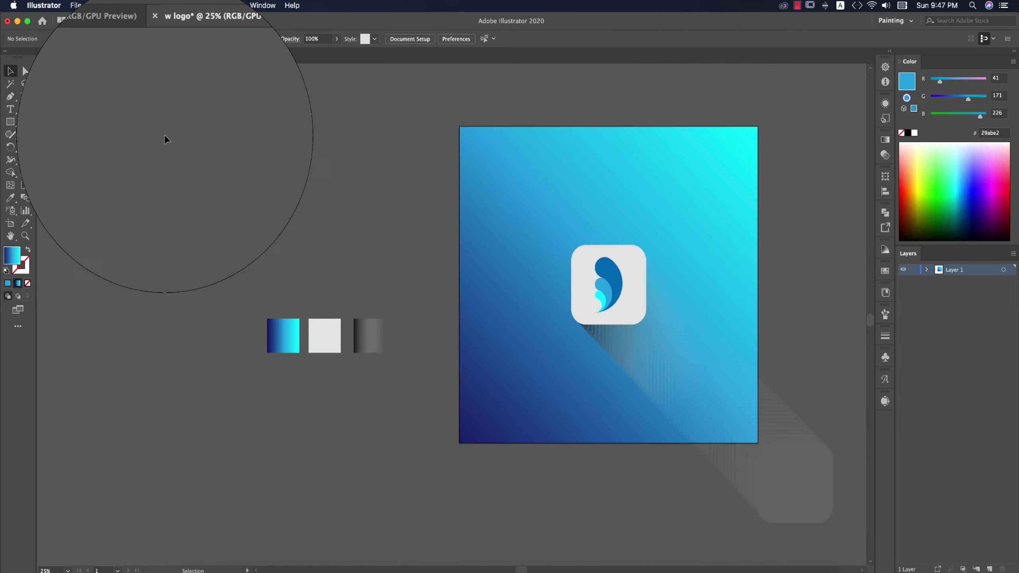
Step: Isolate the shadow blend and give its central rounded square the grey gradient of the third sample square
{"action": "left_click", "coordinate": [812, 472]}
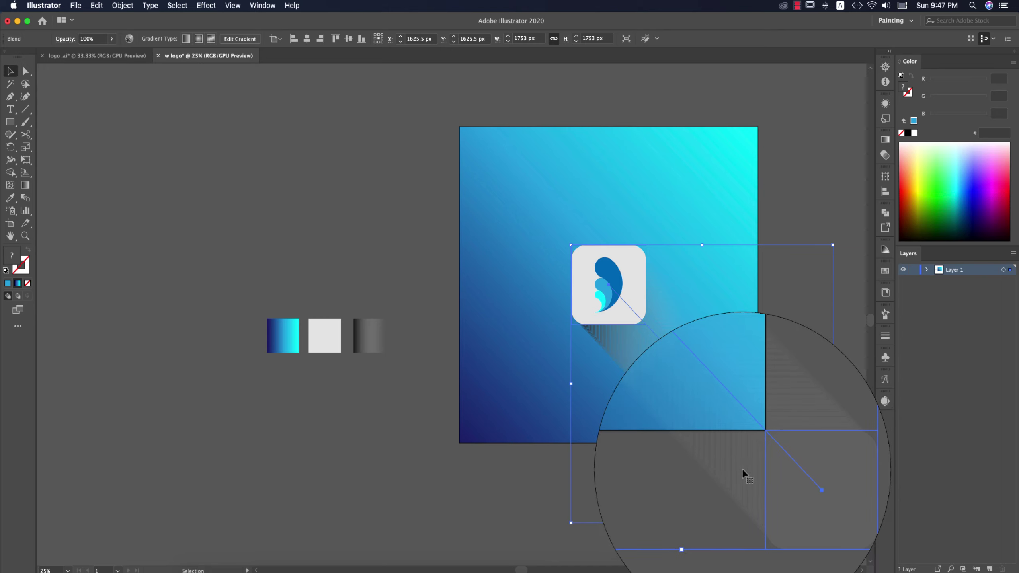
{"action": "double_click", "coordinate": [771, 471]}
{"action": "left_click", "coordinate": [600, 273]}
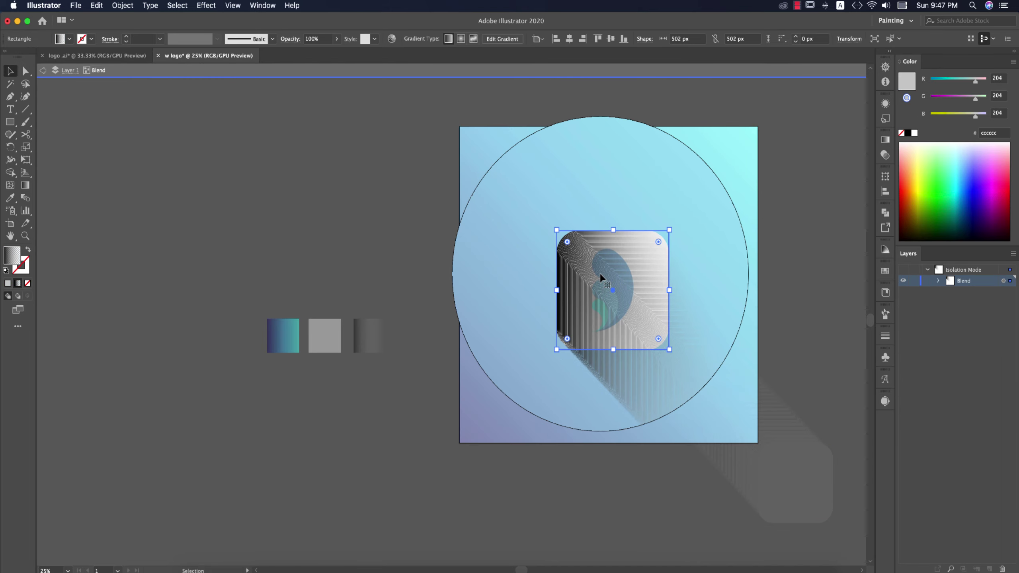
{"action": "key", "text": "i"}
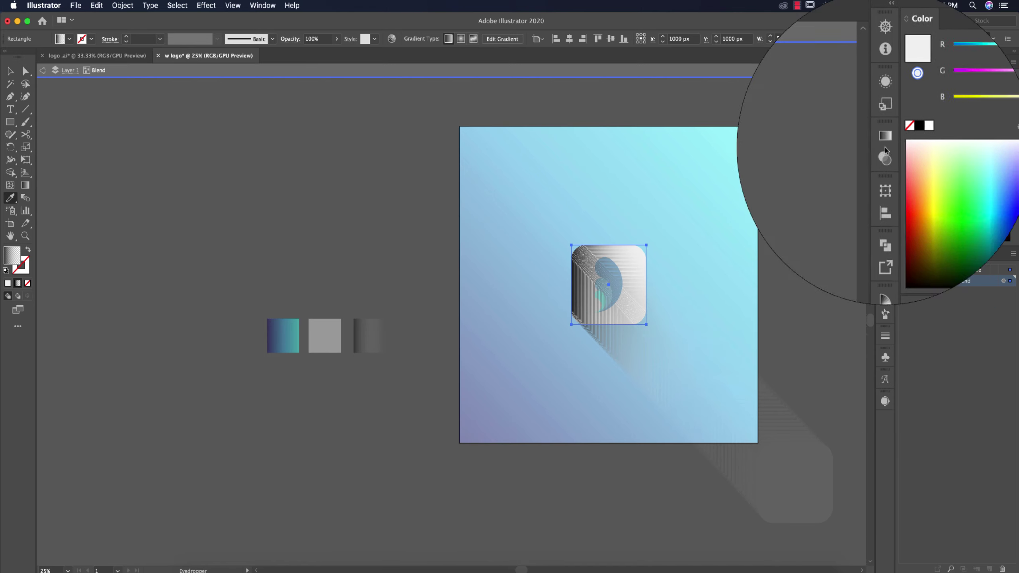
Step: Apply the third sample square's grey gradient to the blend's off-artboard rounded square
{"action": "left_click", "coordinate": [813, 483]}
{"action": "key", "text": "i"}
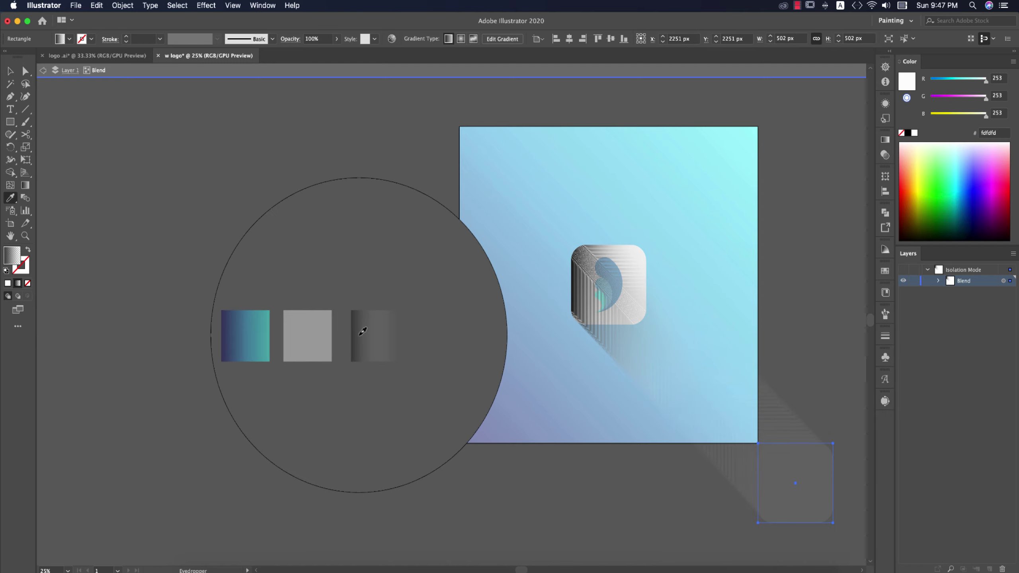
{"action": "left_click", "coordinate": [363, 331]}
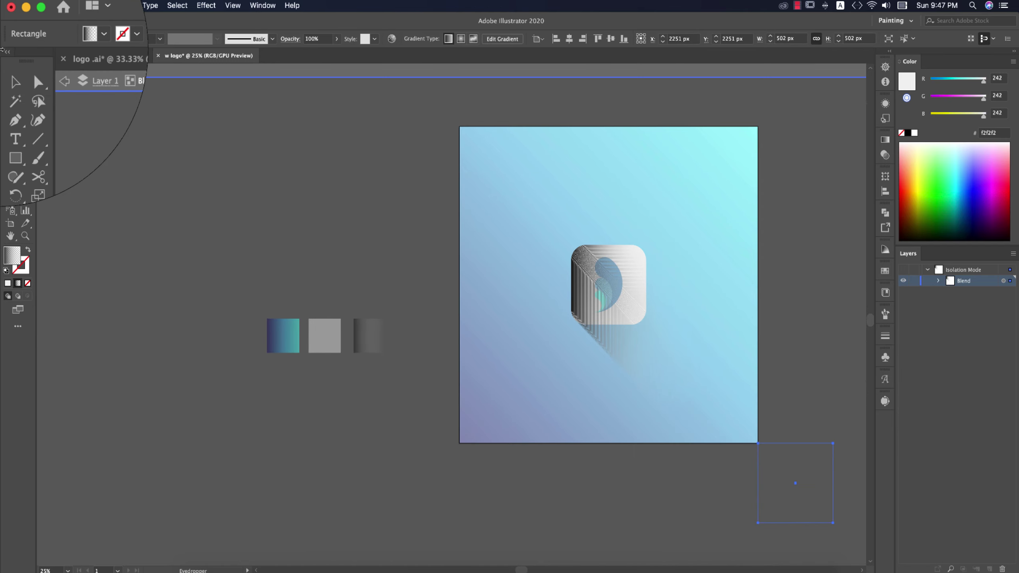
Step: Set the whole shadow blend's blending mode to Multiply and exit isolation mode
{"action": "left_click", "coordinate": [10, 71]}
{"action": "left_click", "coordinate": [695, 404]}
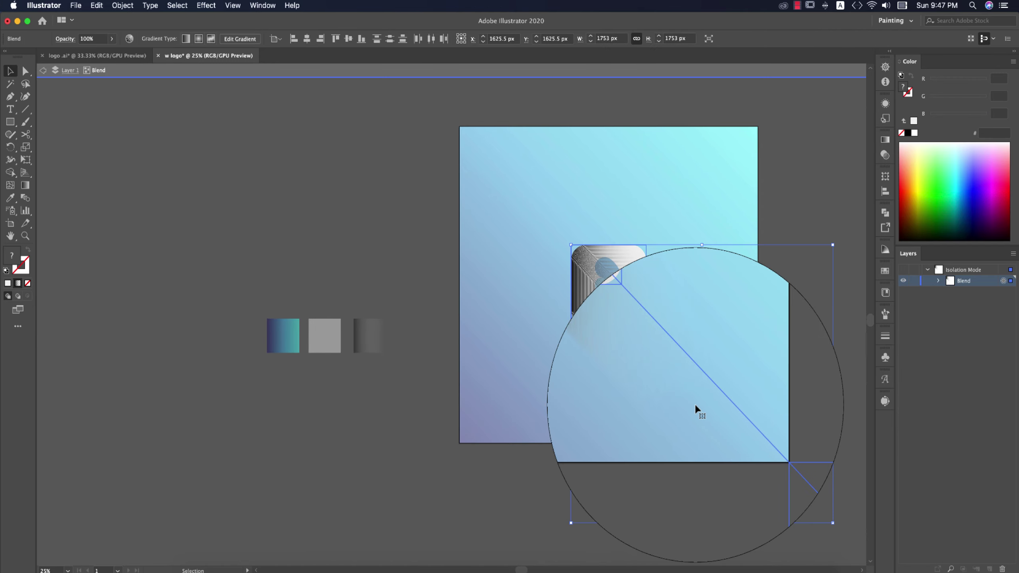
{"action": "left_click", "coordinate": [885, 154]}
{"action": "left_click", "coordinate": [783, 154]}
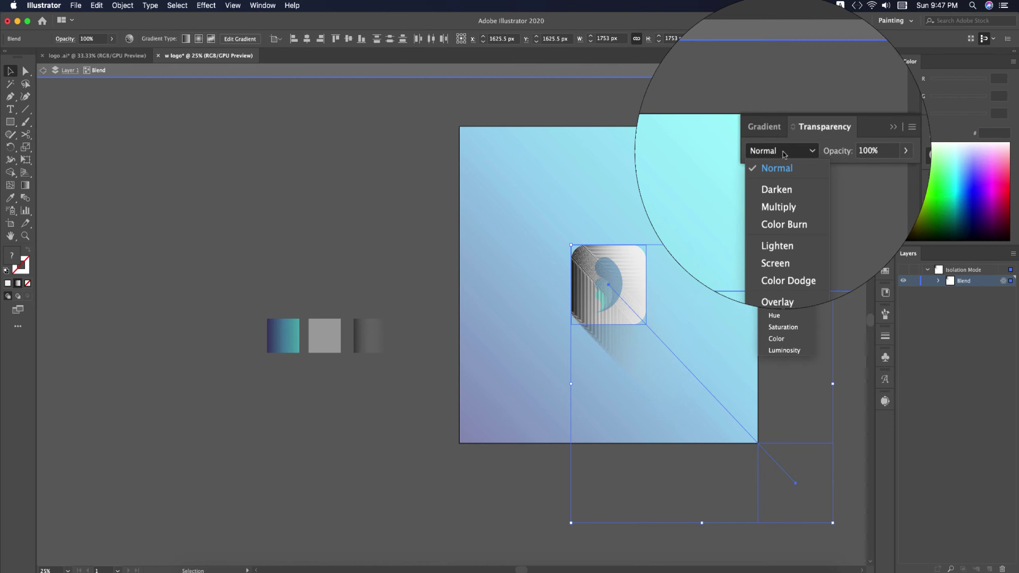
{"action": "left_click", "coordinate": [776, 263]}
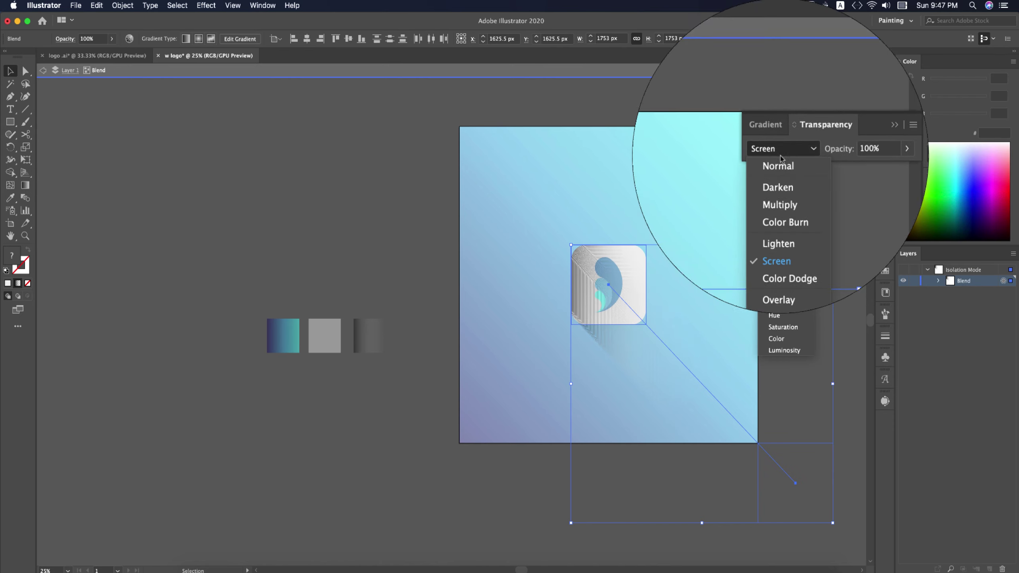
{"action": "left_click", "coordinate": [780, 204]}
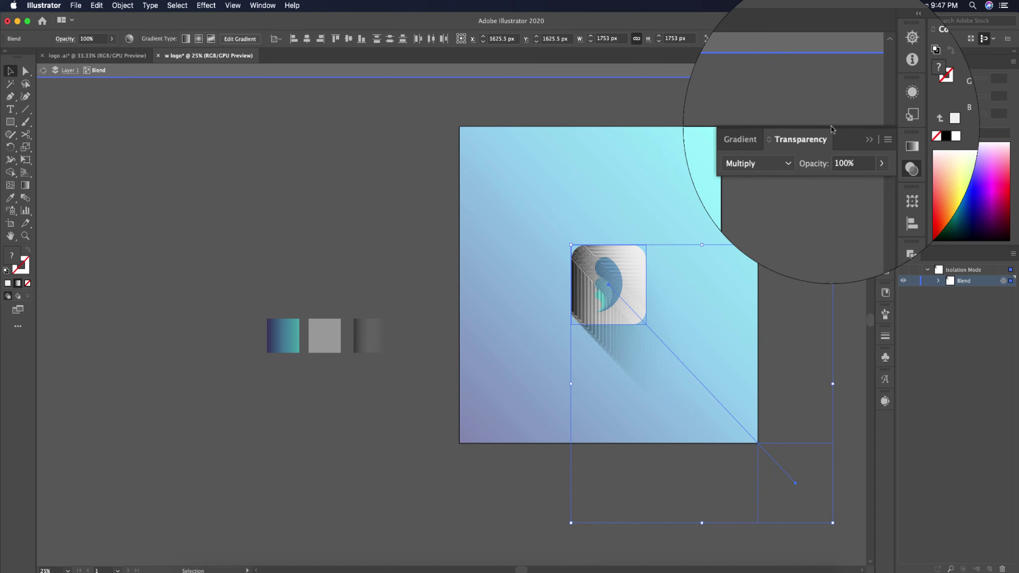
{"action": "left_click", "coordinate": [857, 135]}
{"action": "double_click", "coordinate": [822, 160]}
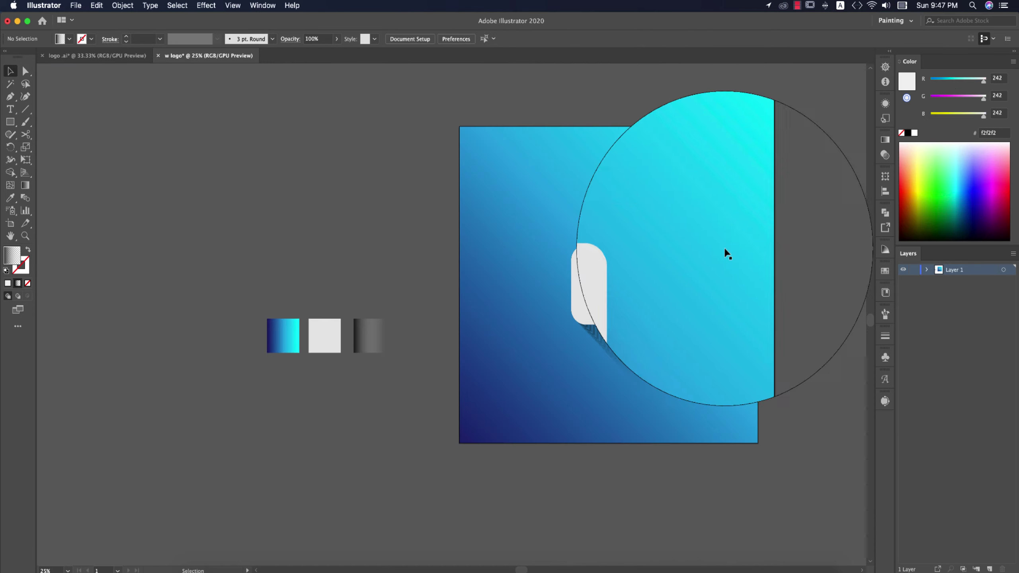
Step: Expand the appearance of the long-shadow blend and deselect it
{"action": "left_click_drag", "start_coordinate": [725, 250], "coordinate": [648, 354]}
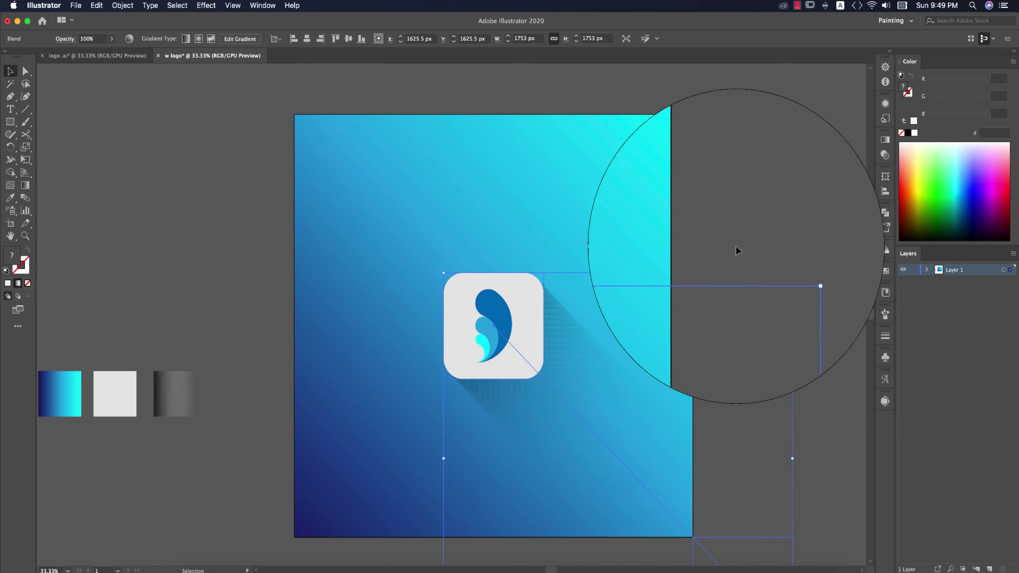
{"action": "left_click_drag", "start_coordinate": [735, 245], "coordinate": [595, 377]}
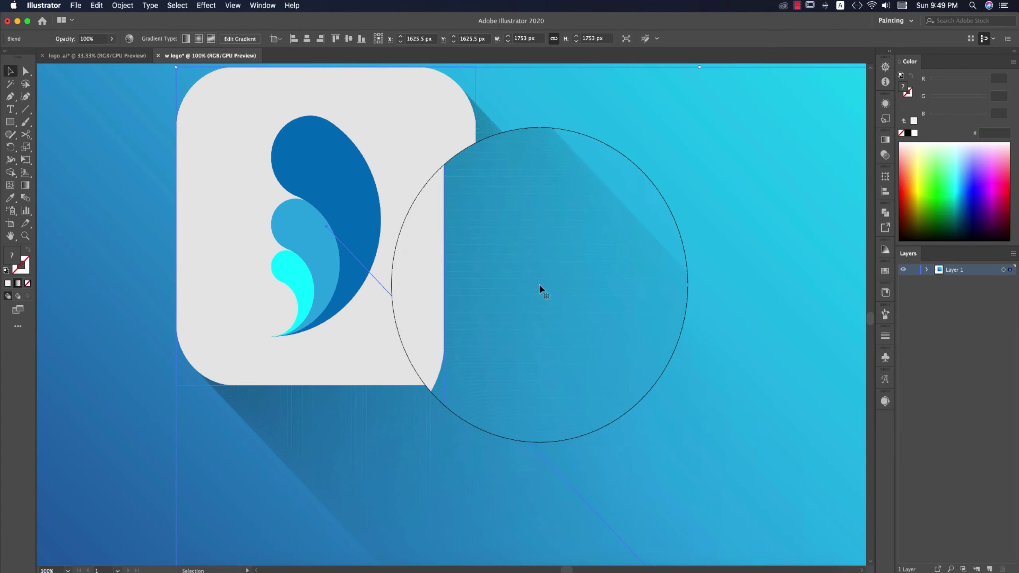
{"action": "left_click_drag", "start_coordinate": [539, 283], "coordinate": [601, 335]}
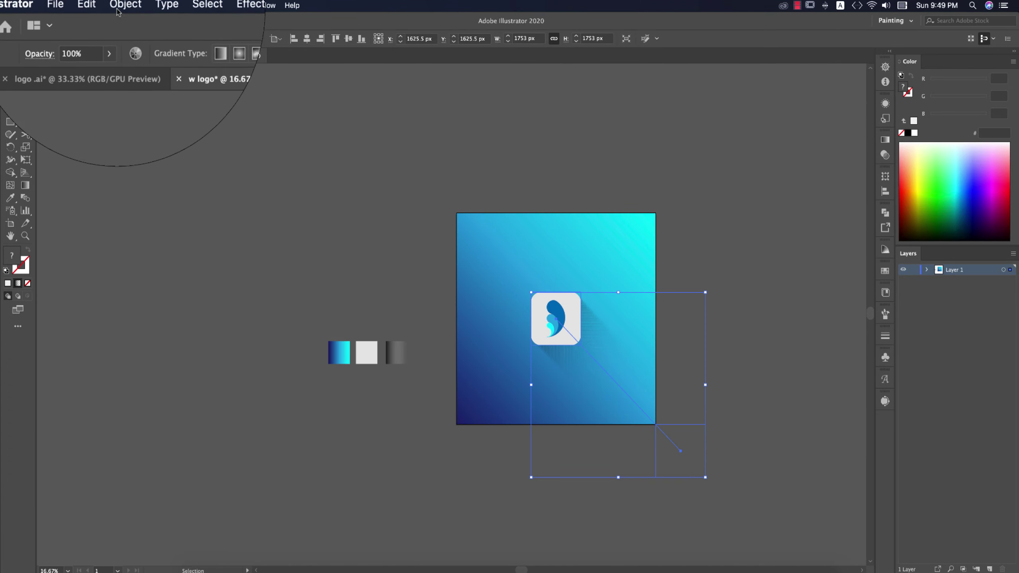
{"action": "left_click", "coordinate": [123, 5]}
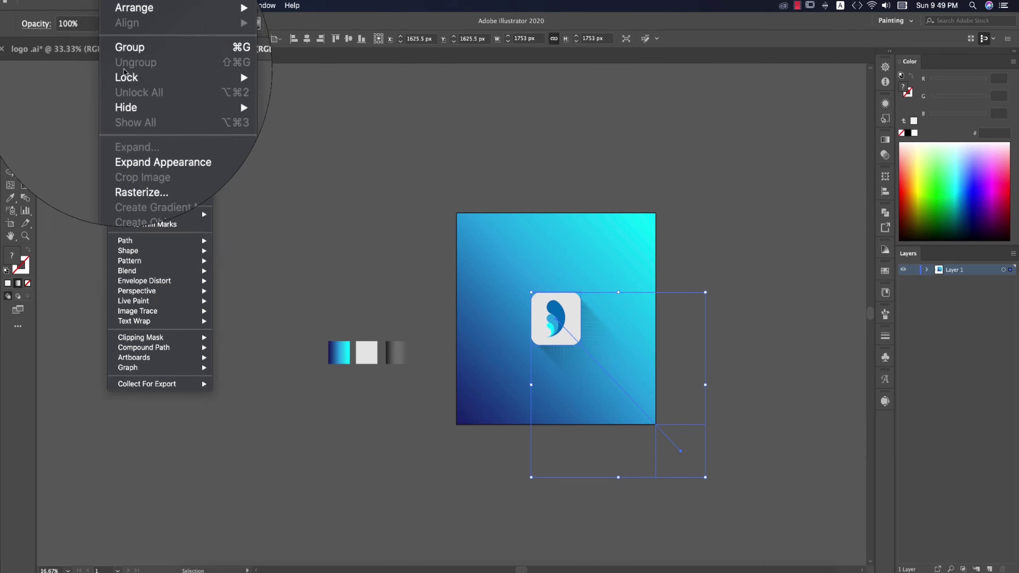
{"action": "left_click", "coordinate": [130, 135]}
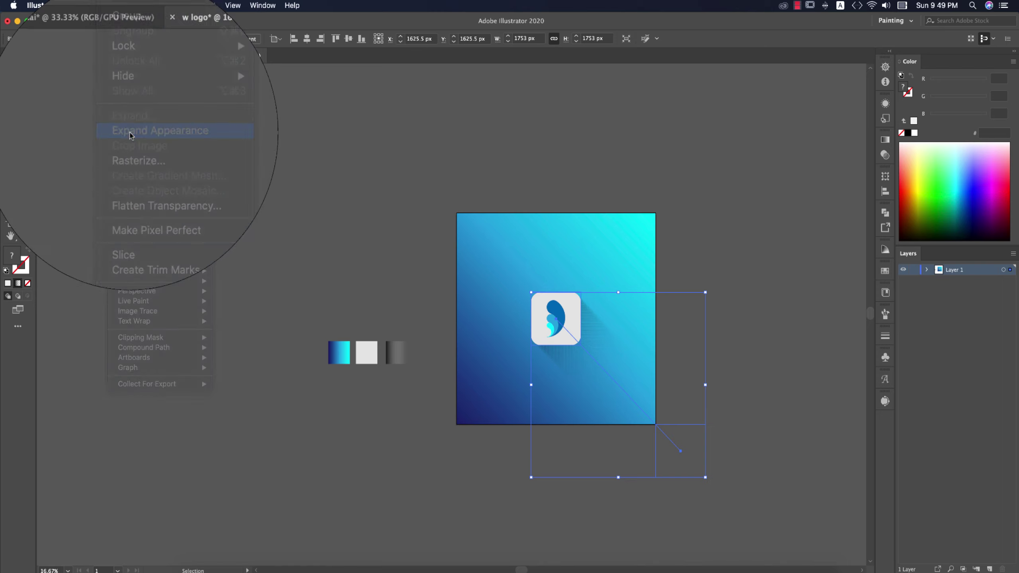
{"action": "left_click", "coordinate": [662, 348]}
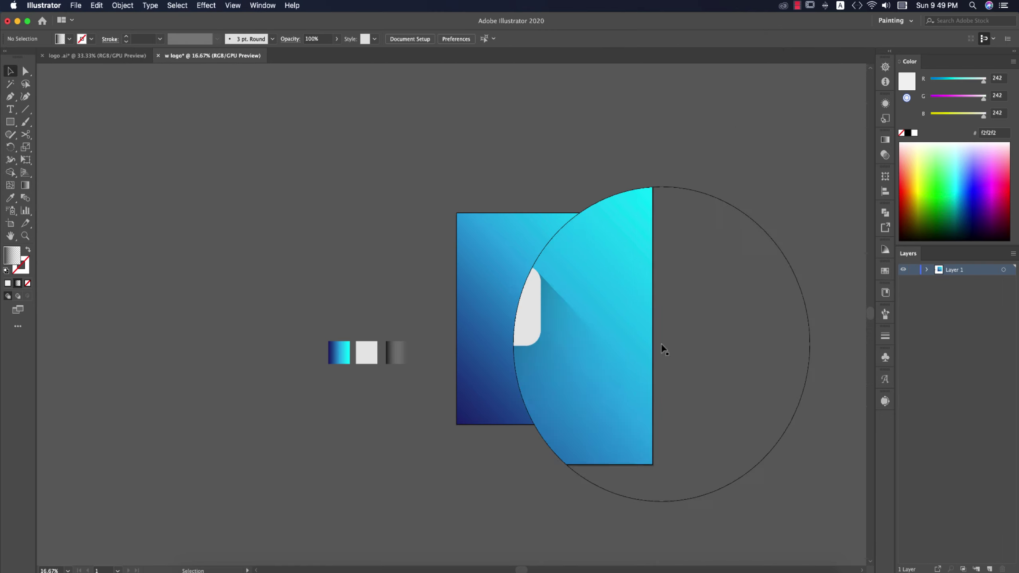
Step: Apply a Gaussian Blur with a 7.5-pixel radius to the long-shadow blend, then deselect it
{"action": "scroll", "coordinate": [644, 349], "scroll_direction": "up", "scroll_amount": 4}
{"action": "scroll", "coordinate": [491, 321], "scroll_direction": "down", "scroll_amount": 2}
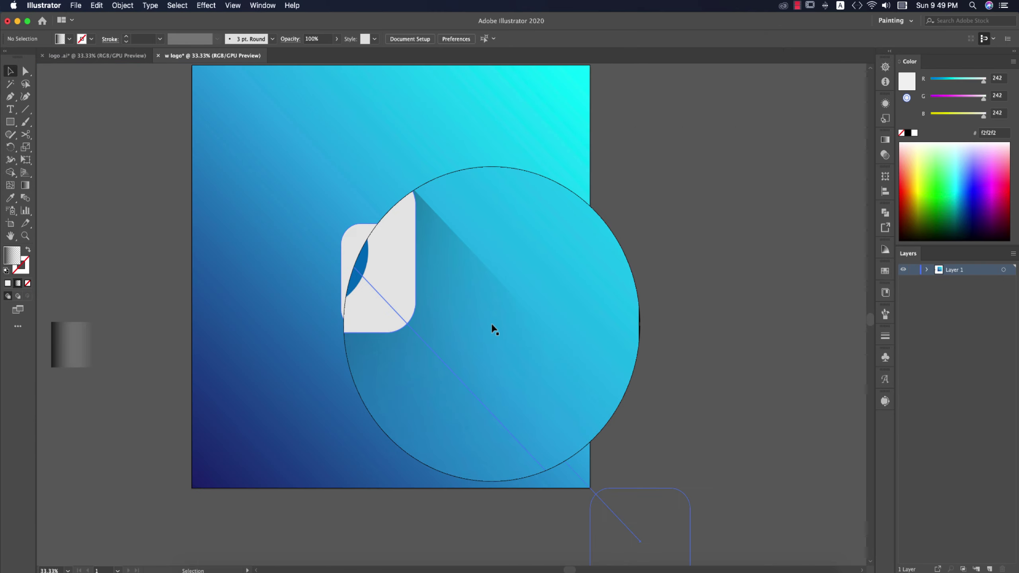
{"action": "left_click", "coordinate": [491, 324]}
{"action": "left_click_drag", "start_coordinate": [645, 327], "coordinate": [715, 260]}
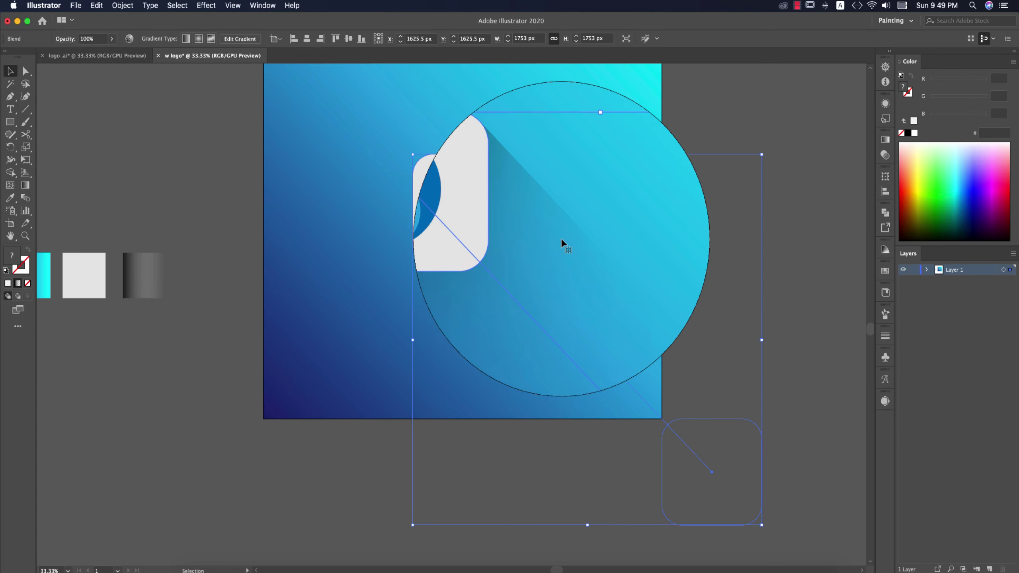
{"action": "left_click", "coordinate": [206, 5]}
{"action": "mouse_move", "coordinate": [301, 207]}
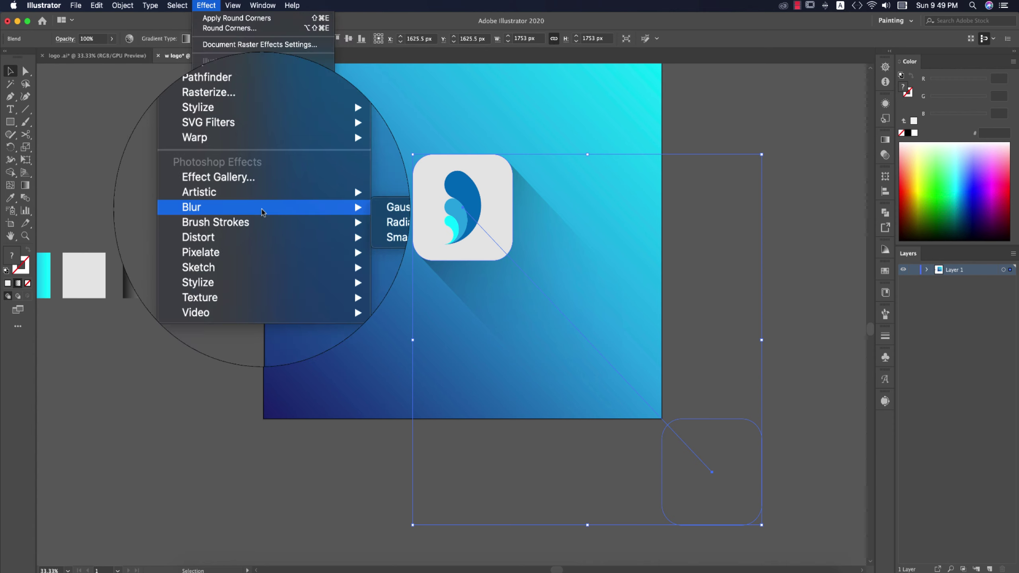
{"action": "left_click", "coordinate": [343, 209]}
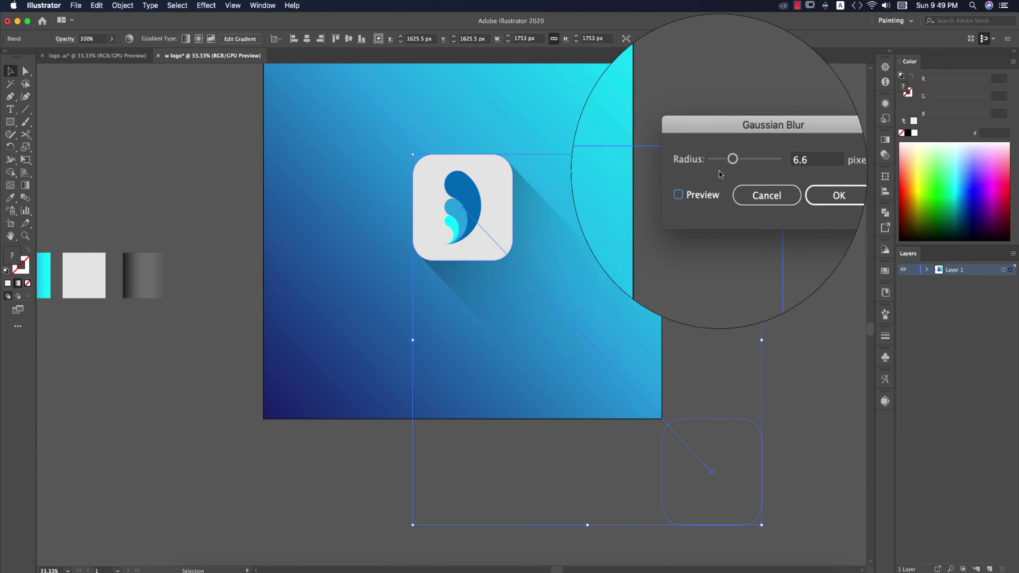
{"action": "left_click", "coordinate": [675, 195]}
{"action": "left_click_drag", "start_coordinate": [731, 160], "coordinate": [729, 165]}
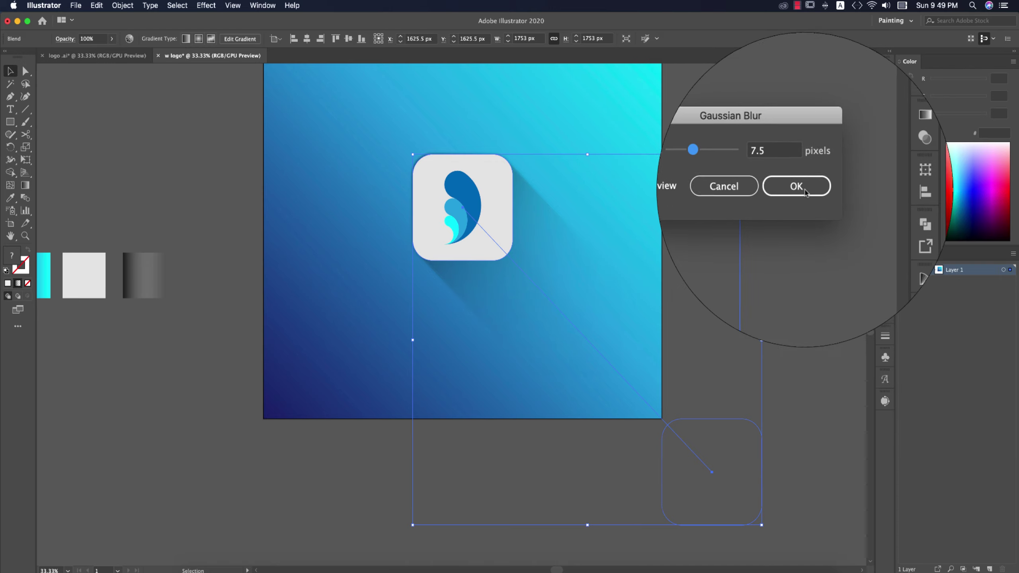
{"action": "left_click", "coordinate": [796, 188]}
{"action": "left_click", "coordinate": [798, 230]}
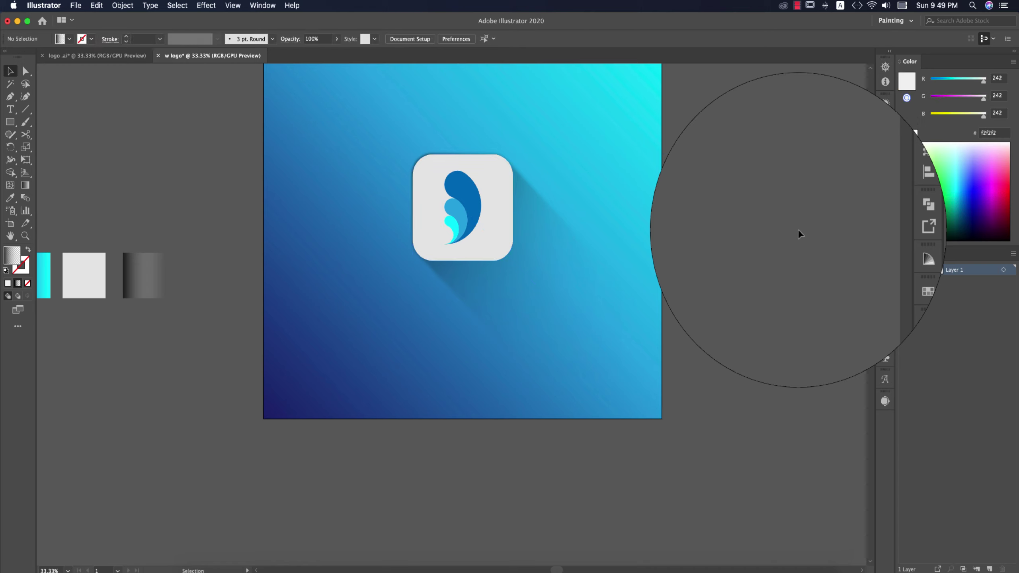
Step: Move the shadow blend diagonally down and right by about 13 px in each direction and deselect it
{"action": "left_click_drag", "start_coordinate": [554, 273], "coordinate": [556, 274]}
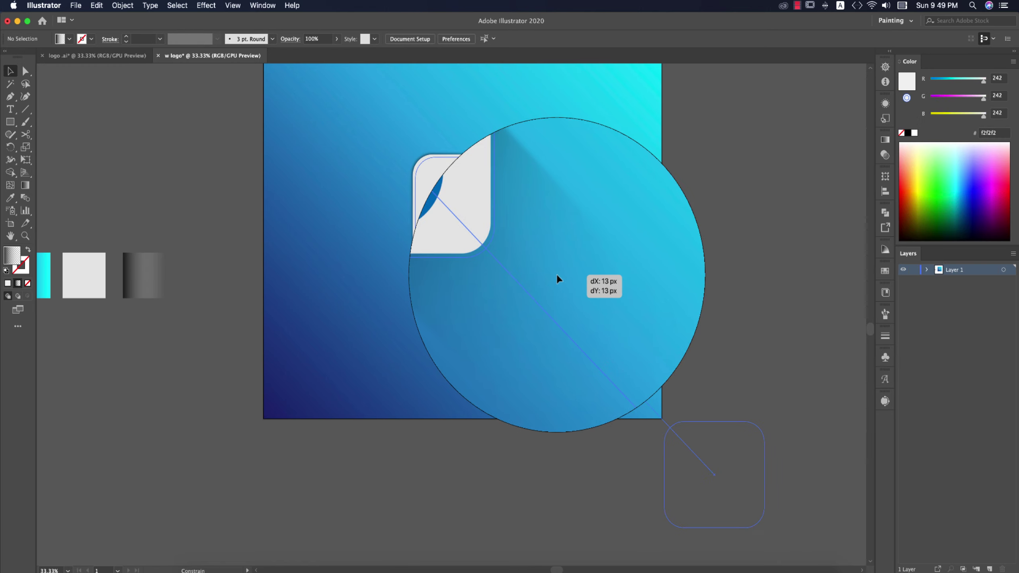
{"action": "left_click", "coordinate": [815, 285]}
{"action": "scroll", "coordinate": [736, 282], "scroll_direction": "down", "scroll_amount": 2}
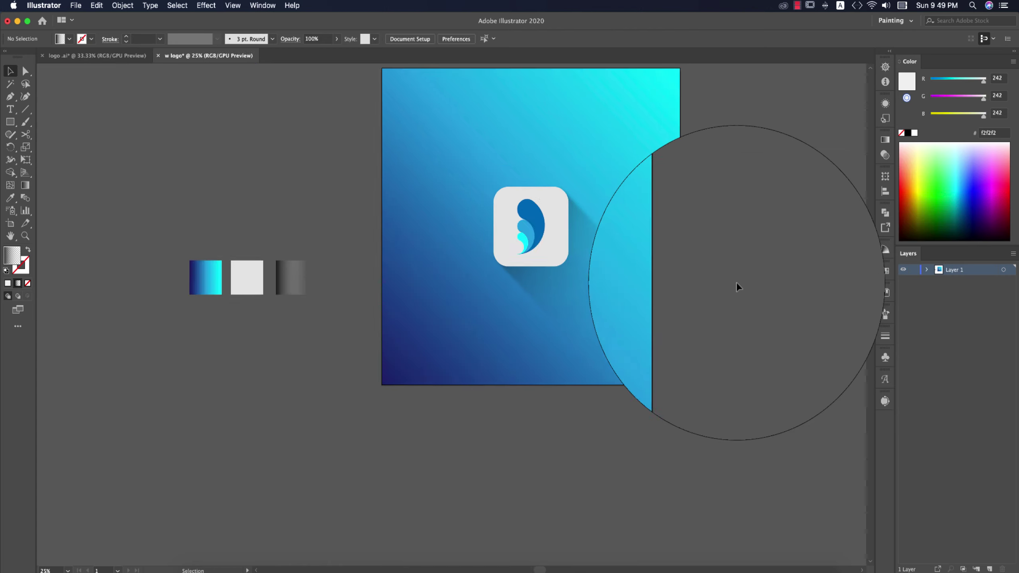
{"action": "left_click_drag", "start_coordinate": [780, 243], "coordinate": [775, 261]}
{"action": "scroll", "coordinate": [591, 270], "scroll_direction": "up", "scroll_amount": 2}
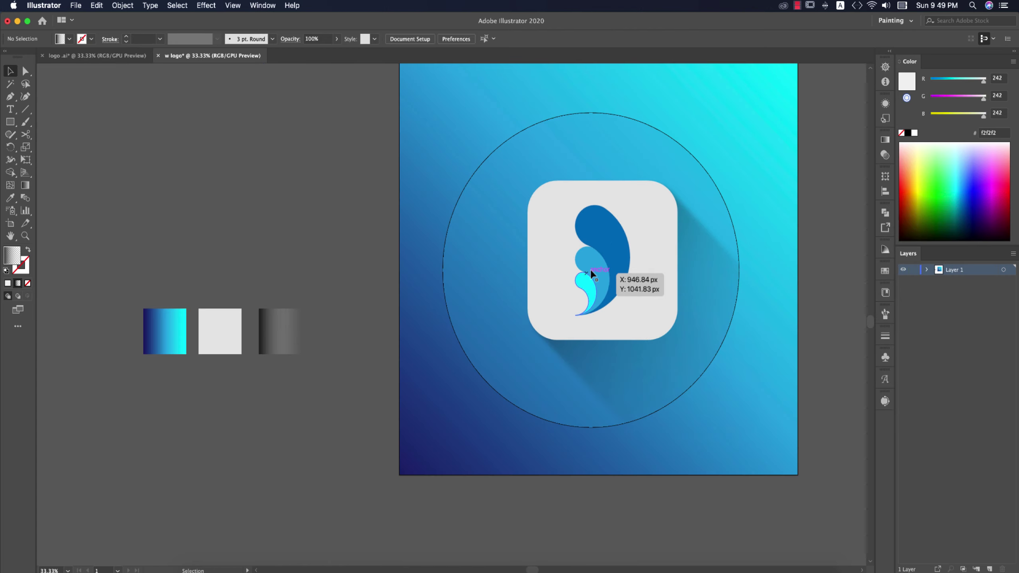
Step: Give the icon's rounded square the light grey fill of the second sample square and deselect it
{"action": "left_click", "coordinate": [637, 257]}
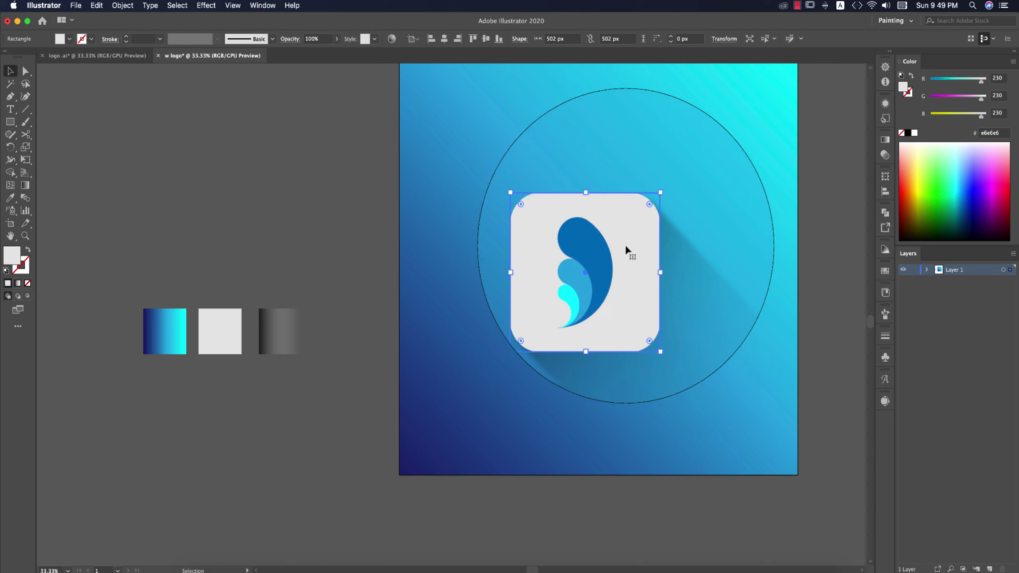
{"action": "key", "text": "i"}
{"action": "left_click", "coordinate": [221, 334]}
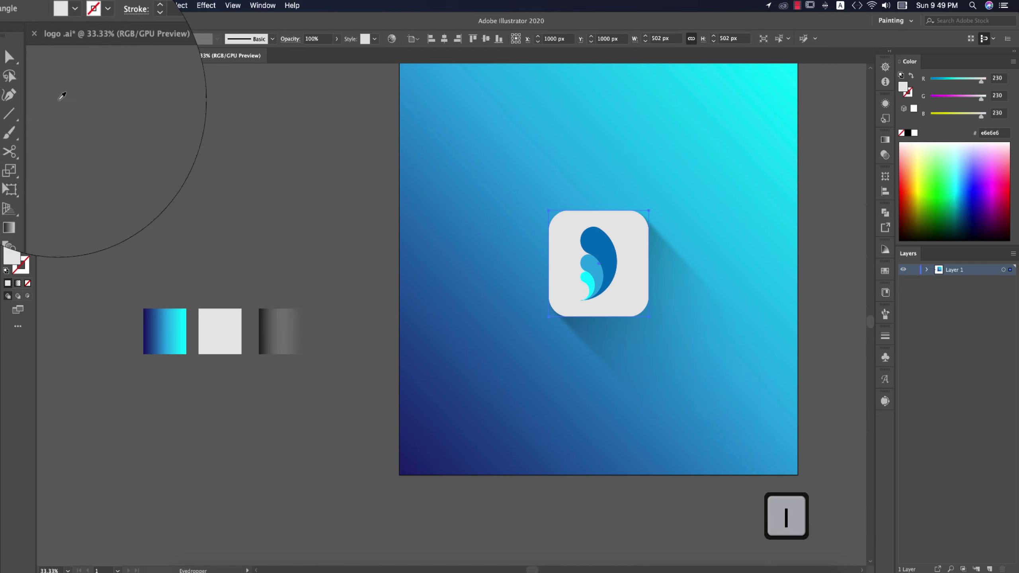
{"action": "left_click", "coordinate": [11, 70]}
{"action": "left_click", "coordinate": [302, 238]}
Step: Fill the crescent logo group with the blue-to-cyan gradient of the first sample square
{"action": "left_click", "coordinate": [595, 242]}
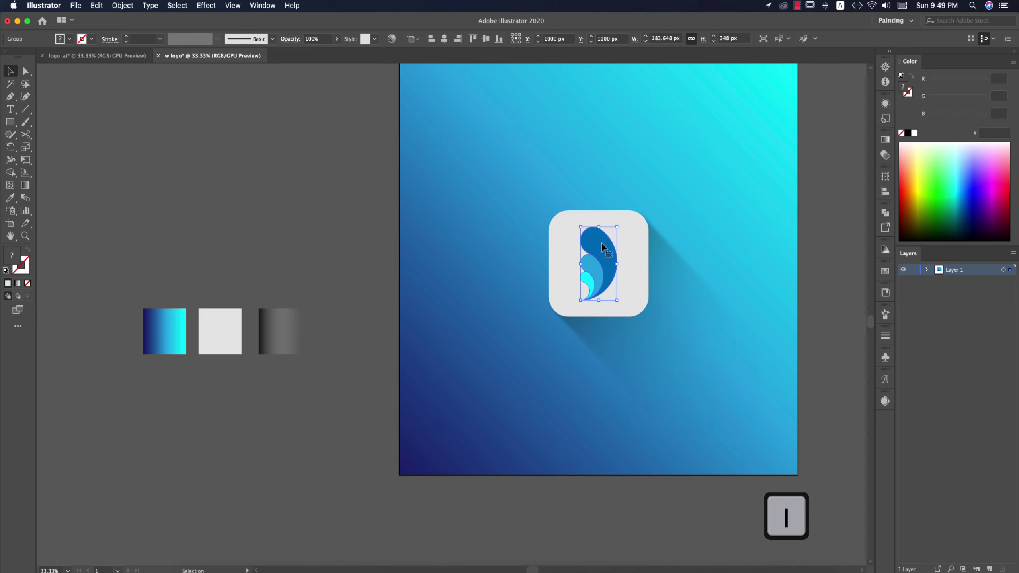
{"action": "key", "text": "i"}
{"action": "left_click", "coordinate": [164, 331]}
{"action": "key", "text": "g"}
{"action": "scroll", "coordinate": [590, 242], "scroll_direction": "up", "scroll_amount": 2}
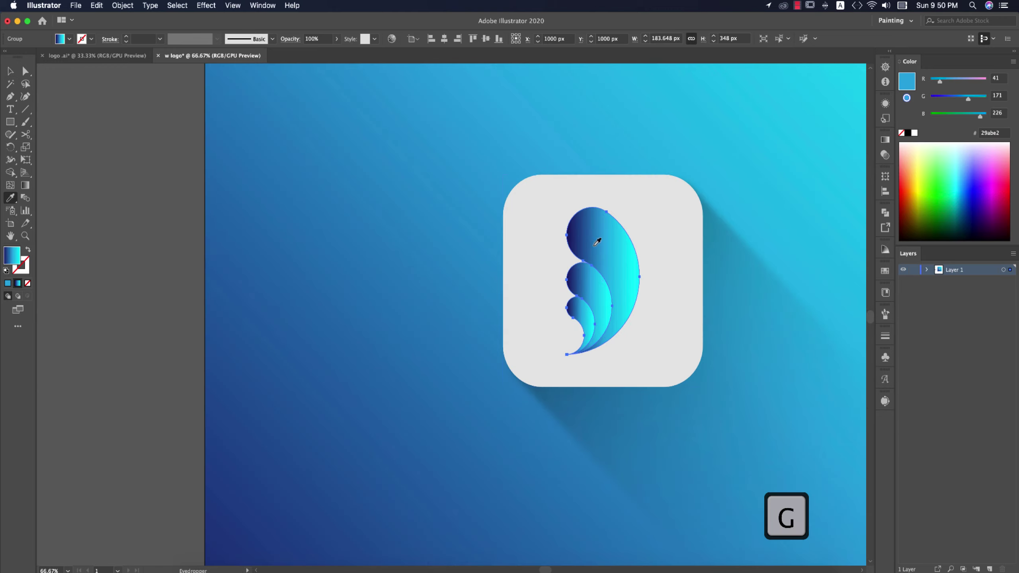
Step: Reverse the logo group's gradient and redraw it vertically at -90° across all crescents, cyan above and dark blue below
{"action": "left_click", "coordinate": [886, 142]}
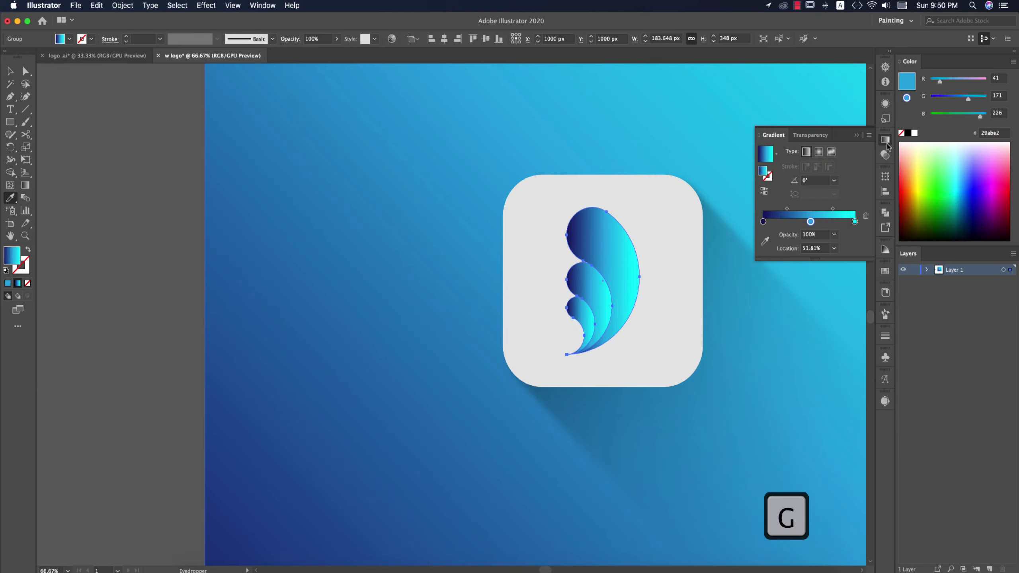
{"action": "left_click", "coordinate": [767, 192]}
{"action": "key", "text": "g"}
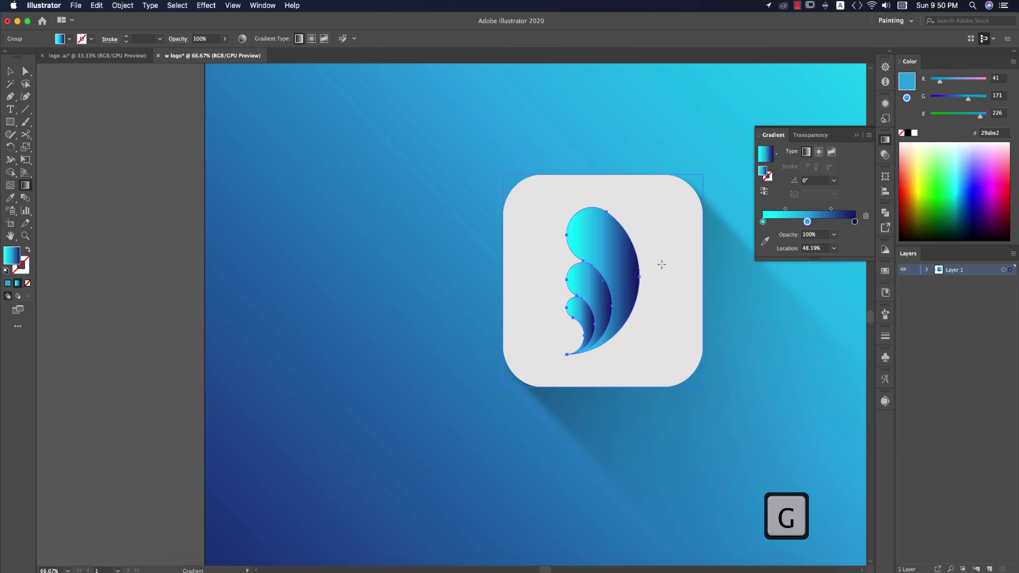
{"action": "left_click_drag", "start_coordinate": [624, 224], "coordinate": [584, 340]}
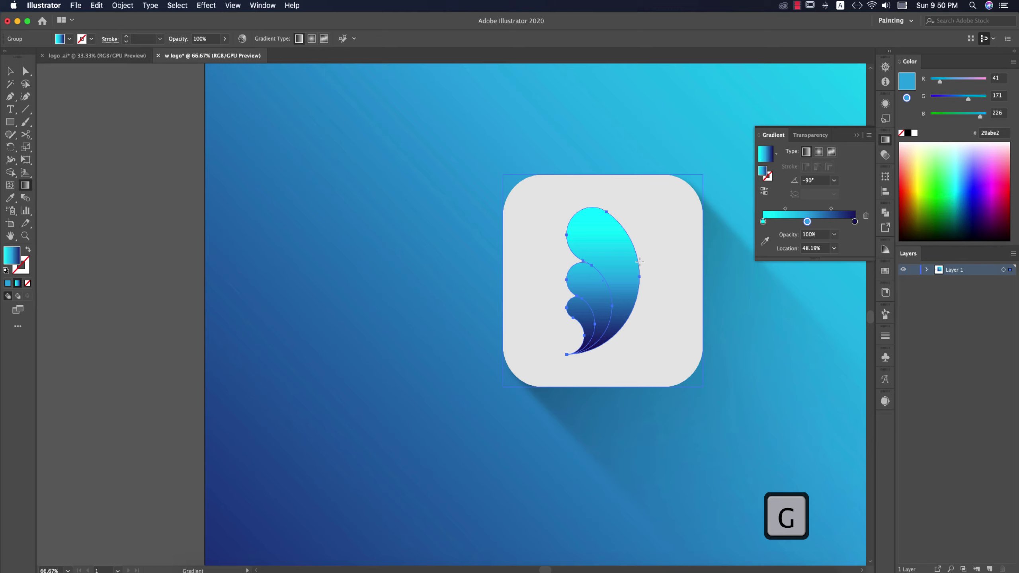
{"action": "key", "text": "v"}
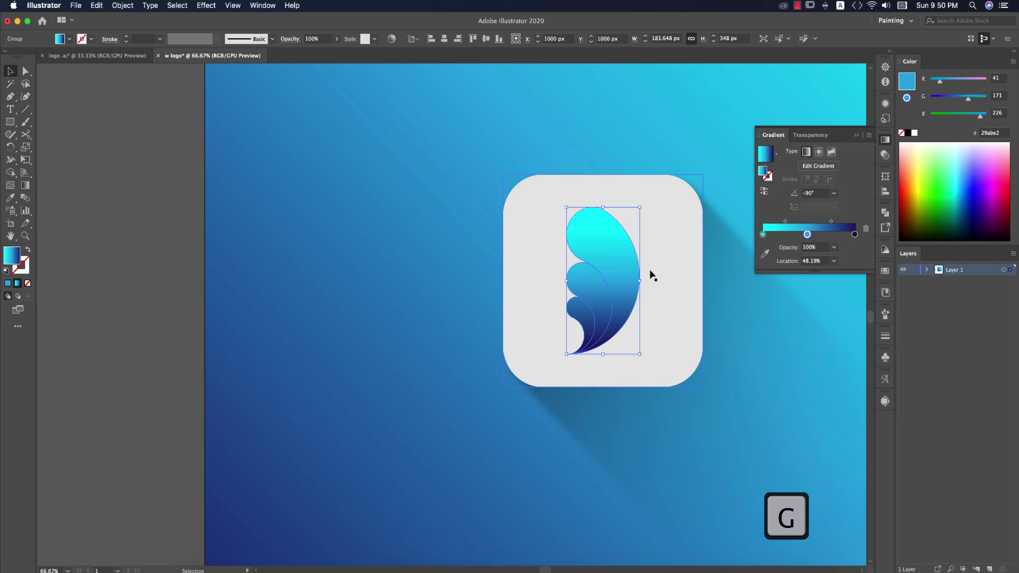
Step: Isolate the logo group, shift the middle crescent's central gradient stop to 53.8% and lower its darker midpoint, and open the smallest crescent's gradient for editing
{"action": "left_click", "coordinate": [625, 268]}
{"action": "double_click", "coordinate": [623, 267]}
{"action": "left_click", "coordinate": [599, 293]}
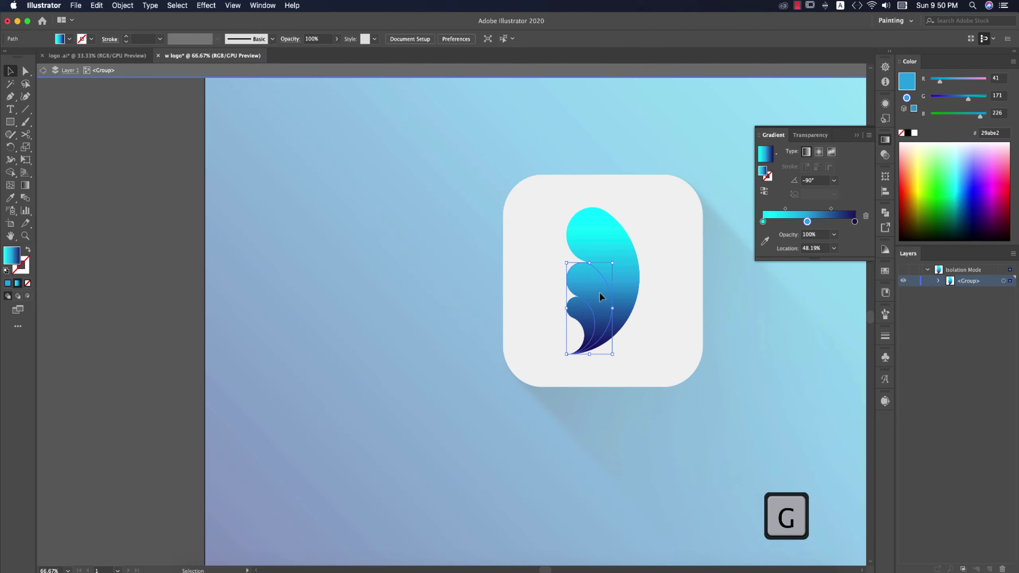
{"action": "key", "text": "g"}
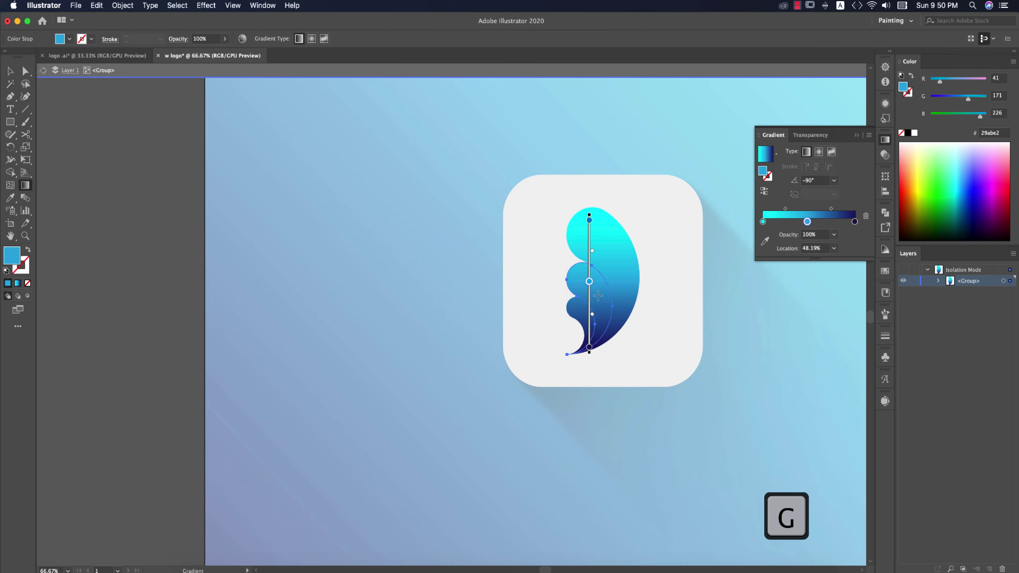
{"action": "scroll", "coordinate": [598, 296], "scroll_direction": "up", "scroll_amount": 2}
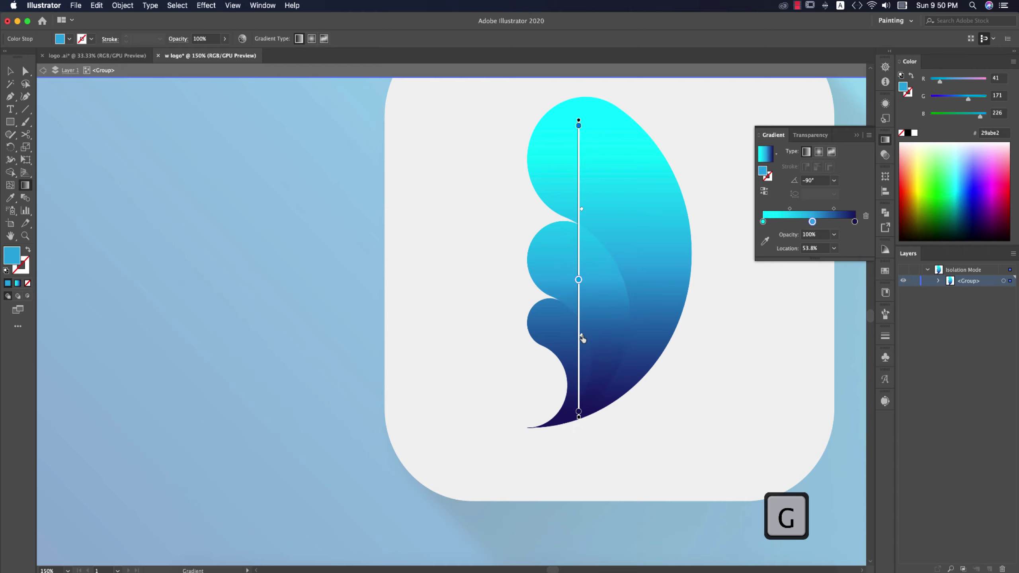
{"action": "mouse_move", "coordinate": [582, 338]}
{"action": "left_mouse_down"}
{"action": "mouse_move", "coordinate": [583, 326]}
{"action": "mouse_move", "coordinate": [580, 341]}
{"action": "left_mouse_up"}
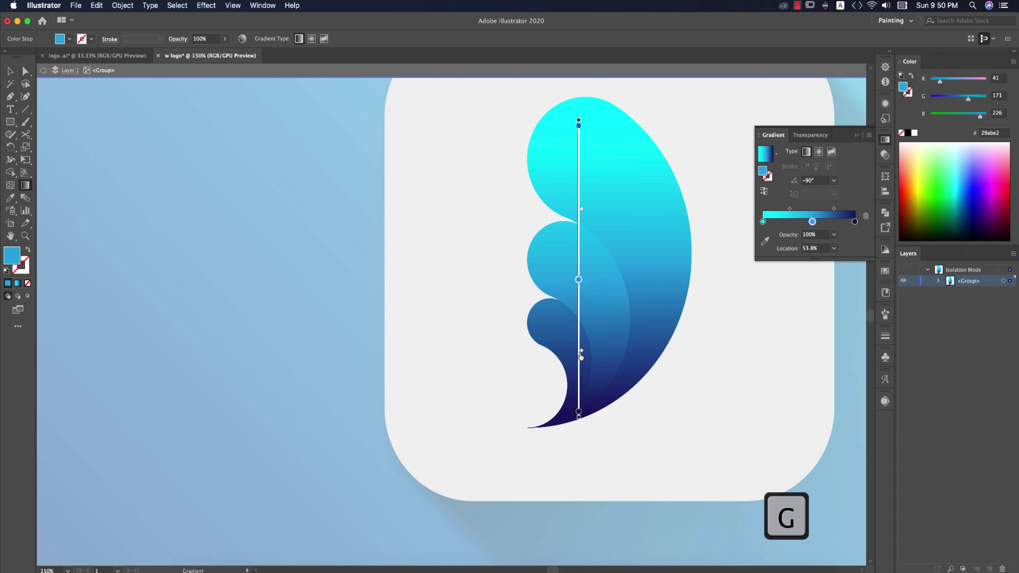
{"action": "key", "text": "v"}
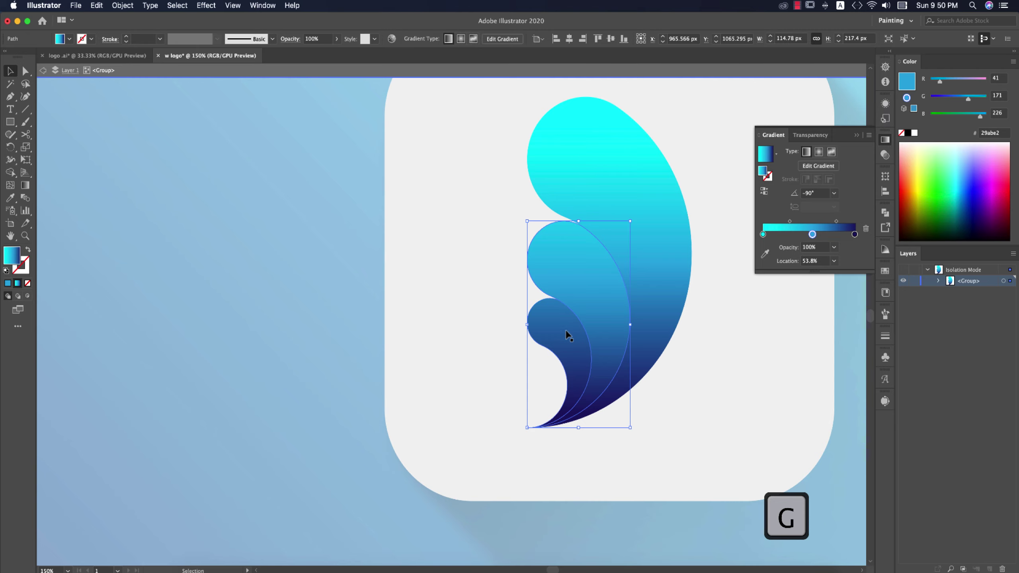
{"action": "left_click", "coordinate": [575, 329]}
{"action": "key", "text": "g"}
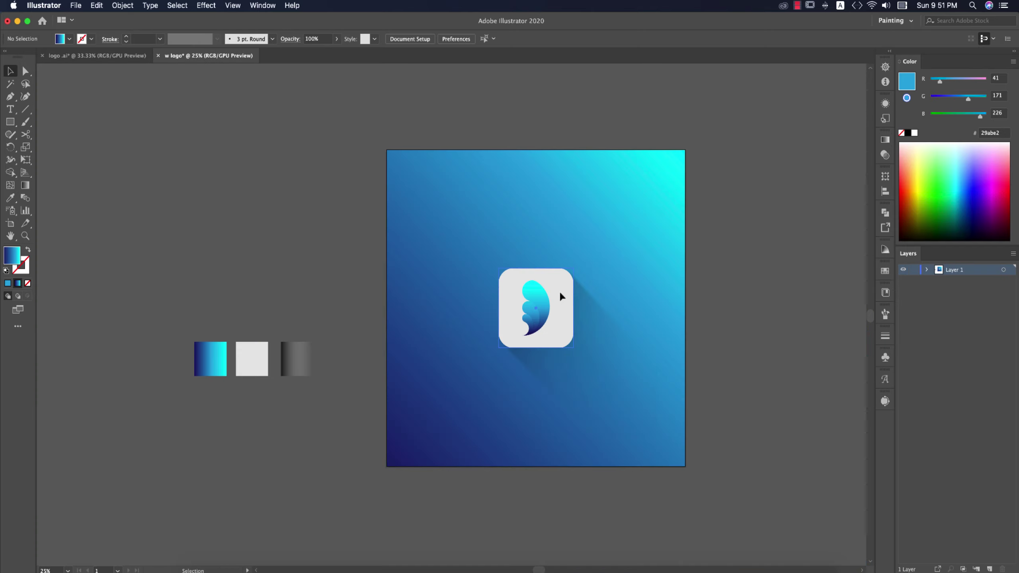
Step: Try rounding the icon square's corners to about 206 px and about 191 px, undoing both attempts
{"action": "left_click", "coordinate": [559, 290]}
{"action": "key", "text": "super+equal"}
{"action": "key", "text": "super+equal"}
{"action": "left_click_drag", "start_coordinate": [590, 241], "coordinate": [529, 336]}
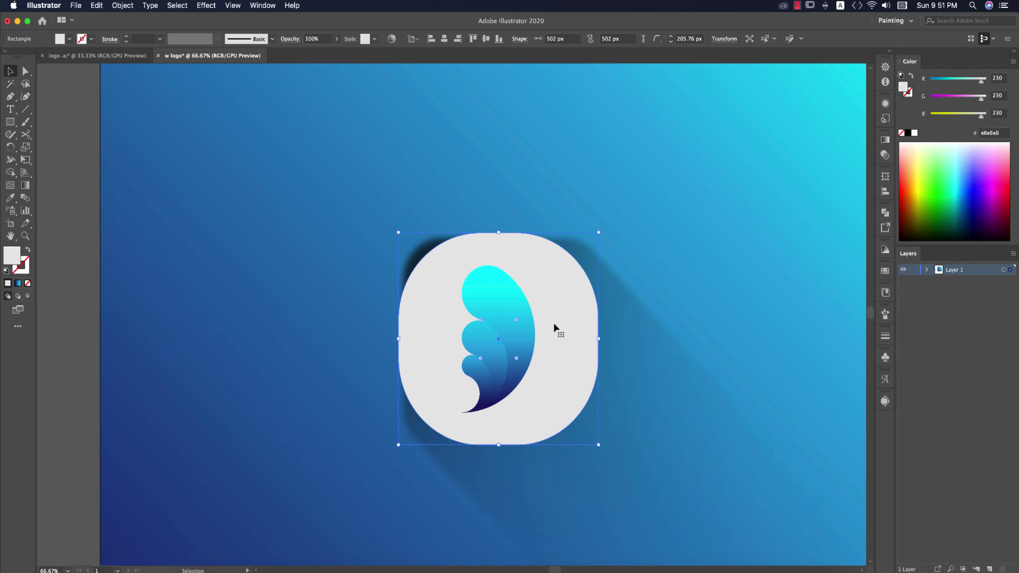
{"action": "key", "text": "super+z"}
{"action": "left_click_drag", "start_coordinate": [592, 240], "coordinate": [616, 297]}
{"action": "key", "text": "super+z"}
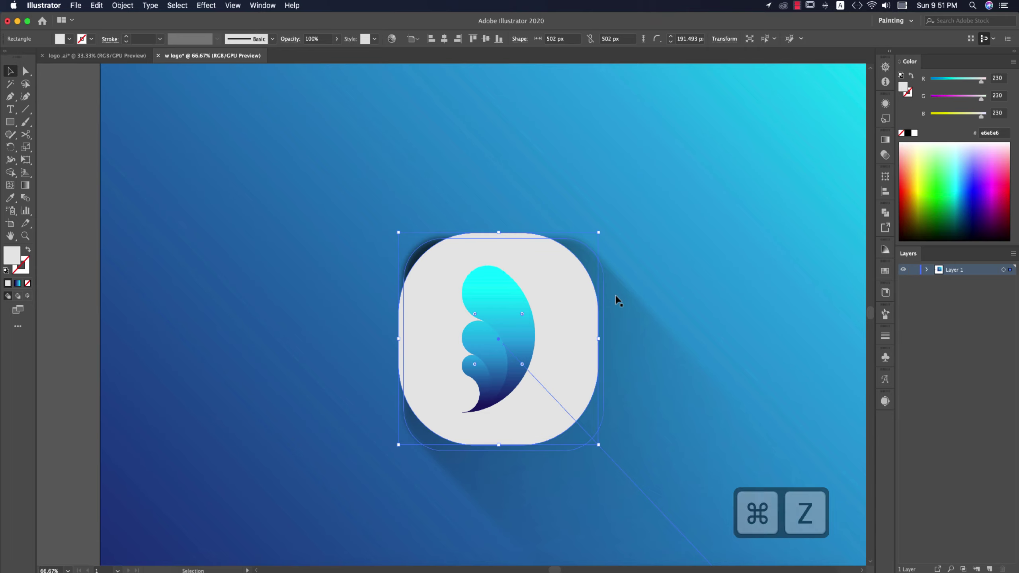
Step: Examine the icon, its gradient logo and the long shadow on the background at several zoom levels
{"action": "scroll", "coordinate": [609, 296], "scroll_direction": "down", "scroll_amount": 3}
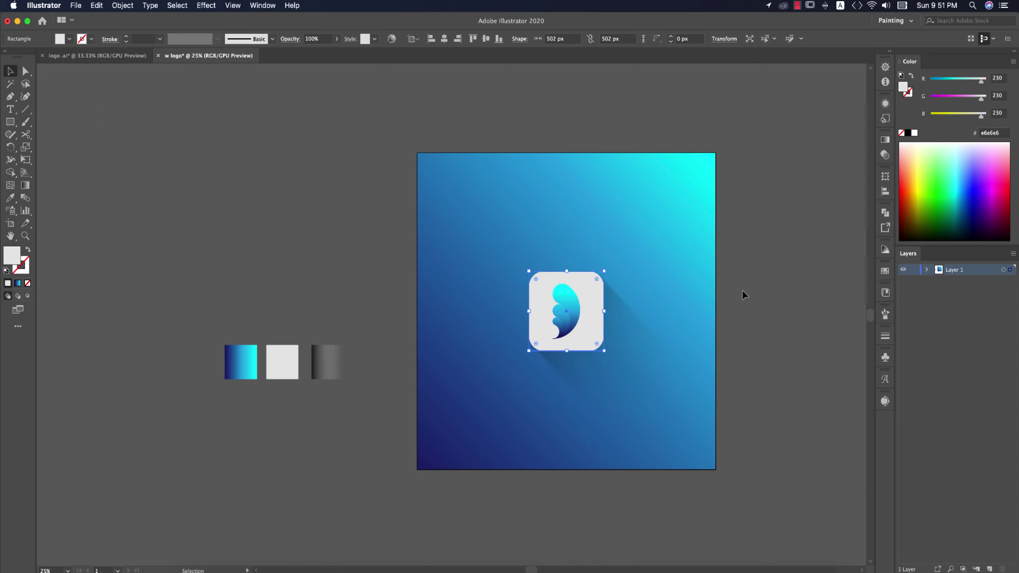
{"action": "left_click", "coordinate": [736, 288]}
{"action": "scroll", "coordinate": [616, 303], "scroll_direction": "up", "scroll_amount": 1}
{"action": "scroll", "coordinate": [589, 297], "scroll_direction": "up", "scroll_amount": 2}
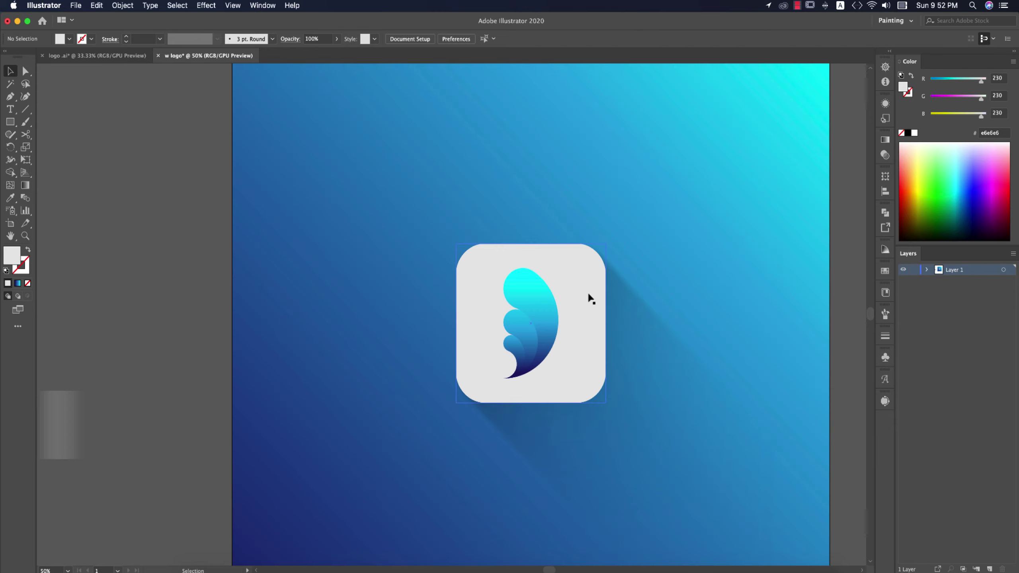
{"action": "left_click", "coordinate": [616, 299]}
{"action": "scroll", "coordinate": [616, 299], "scroll_direction": "down", "scroll_amount": 3}
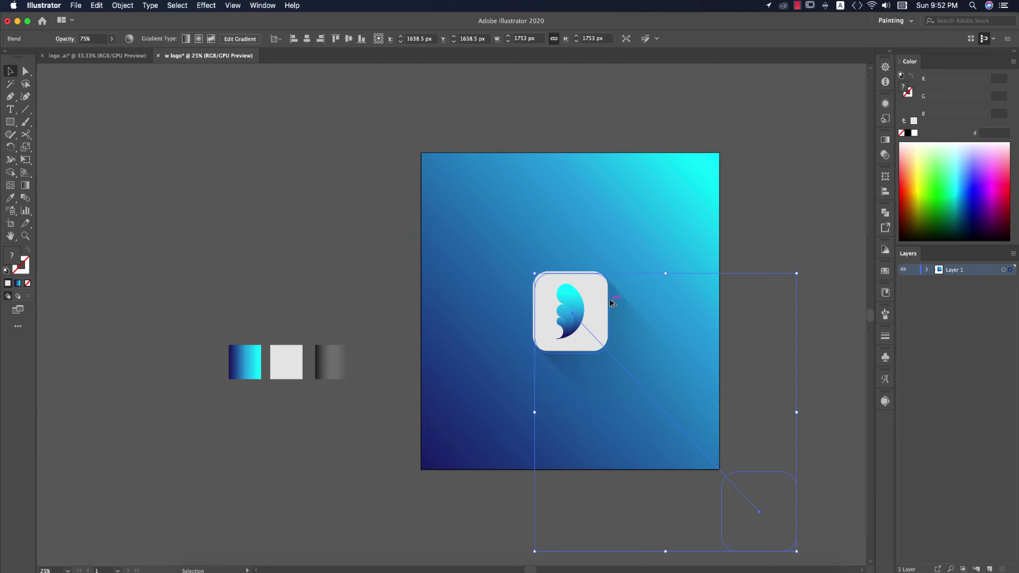
{"action": "left_click", "coordinate": [743, 229]}
{"action": "scroll", "coordinate": [743, 229], "scroll_direction": "up", "scroll_amount": 1}
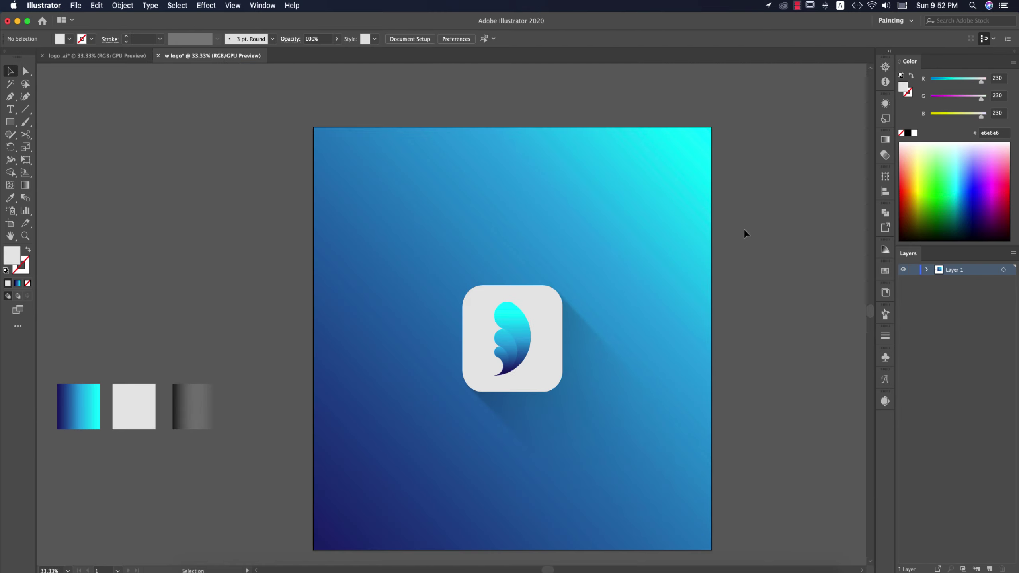